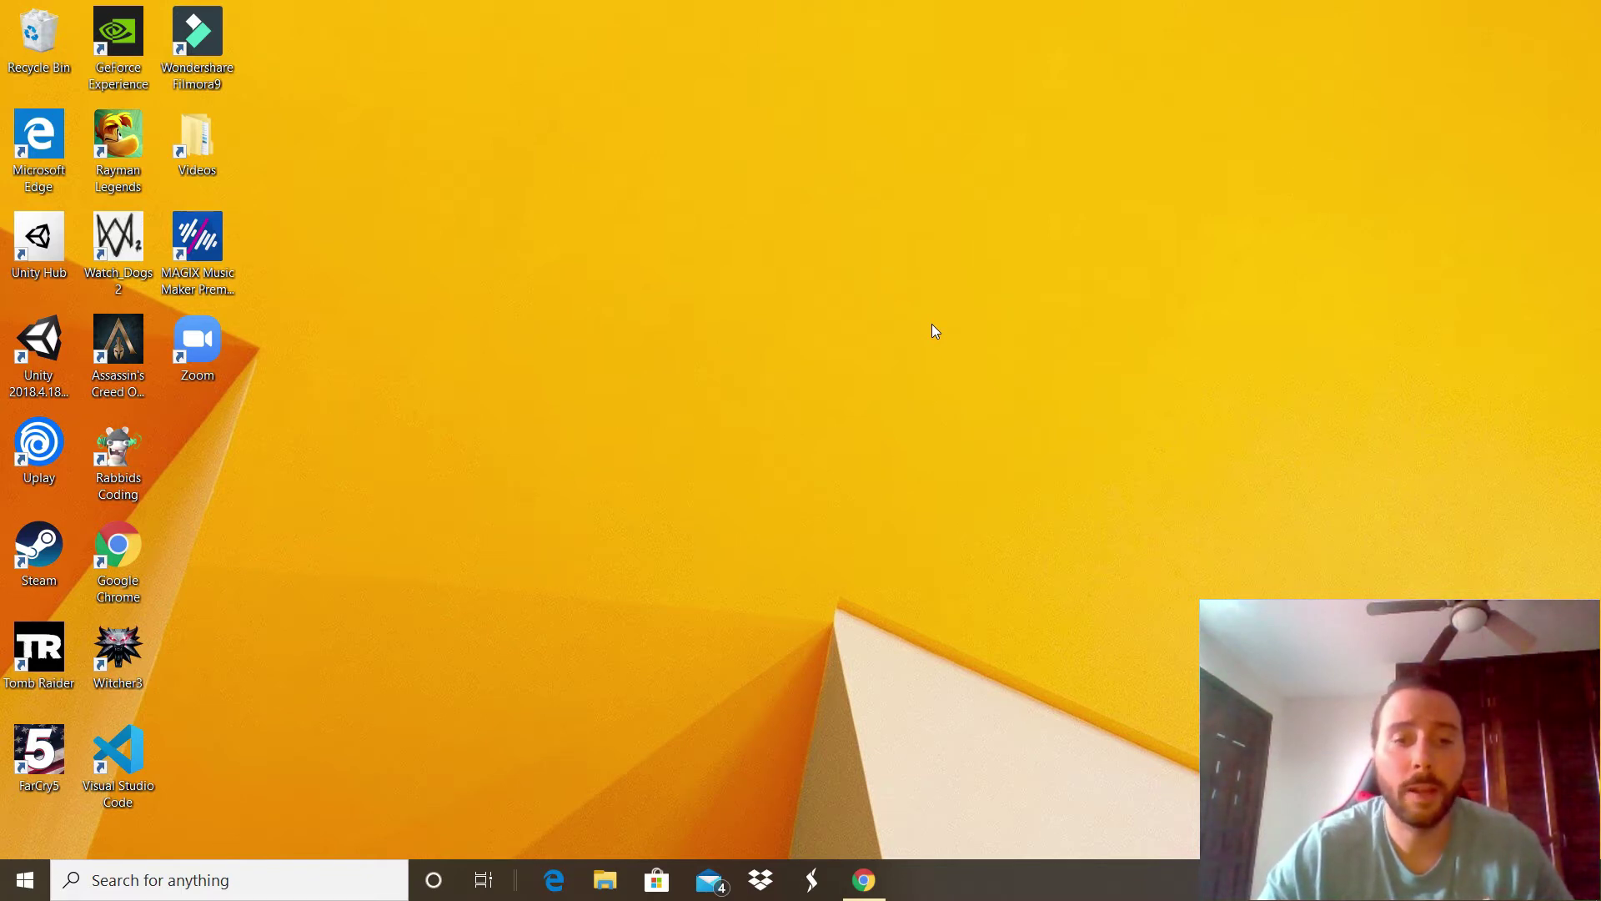
Open Chrome and search Google for "vlc download for windows"
click(862, 876)
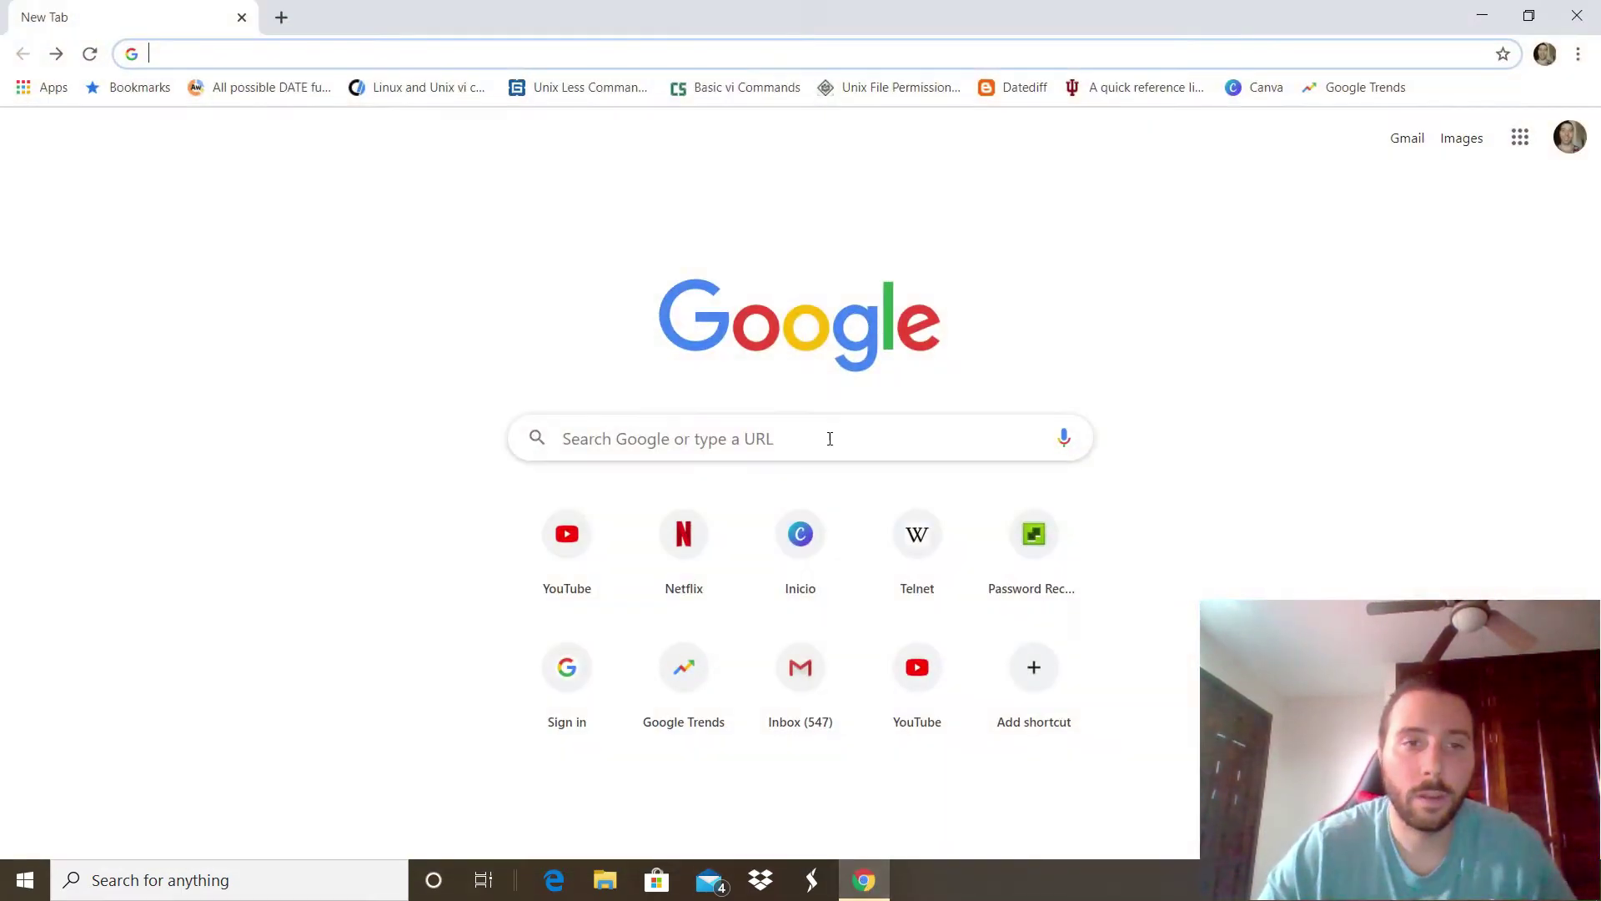
click(675, 439)
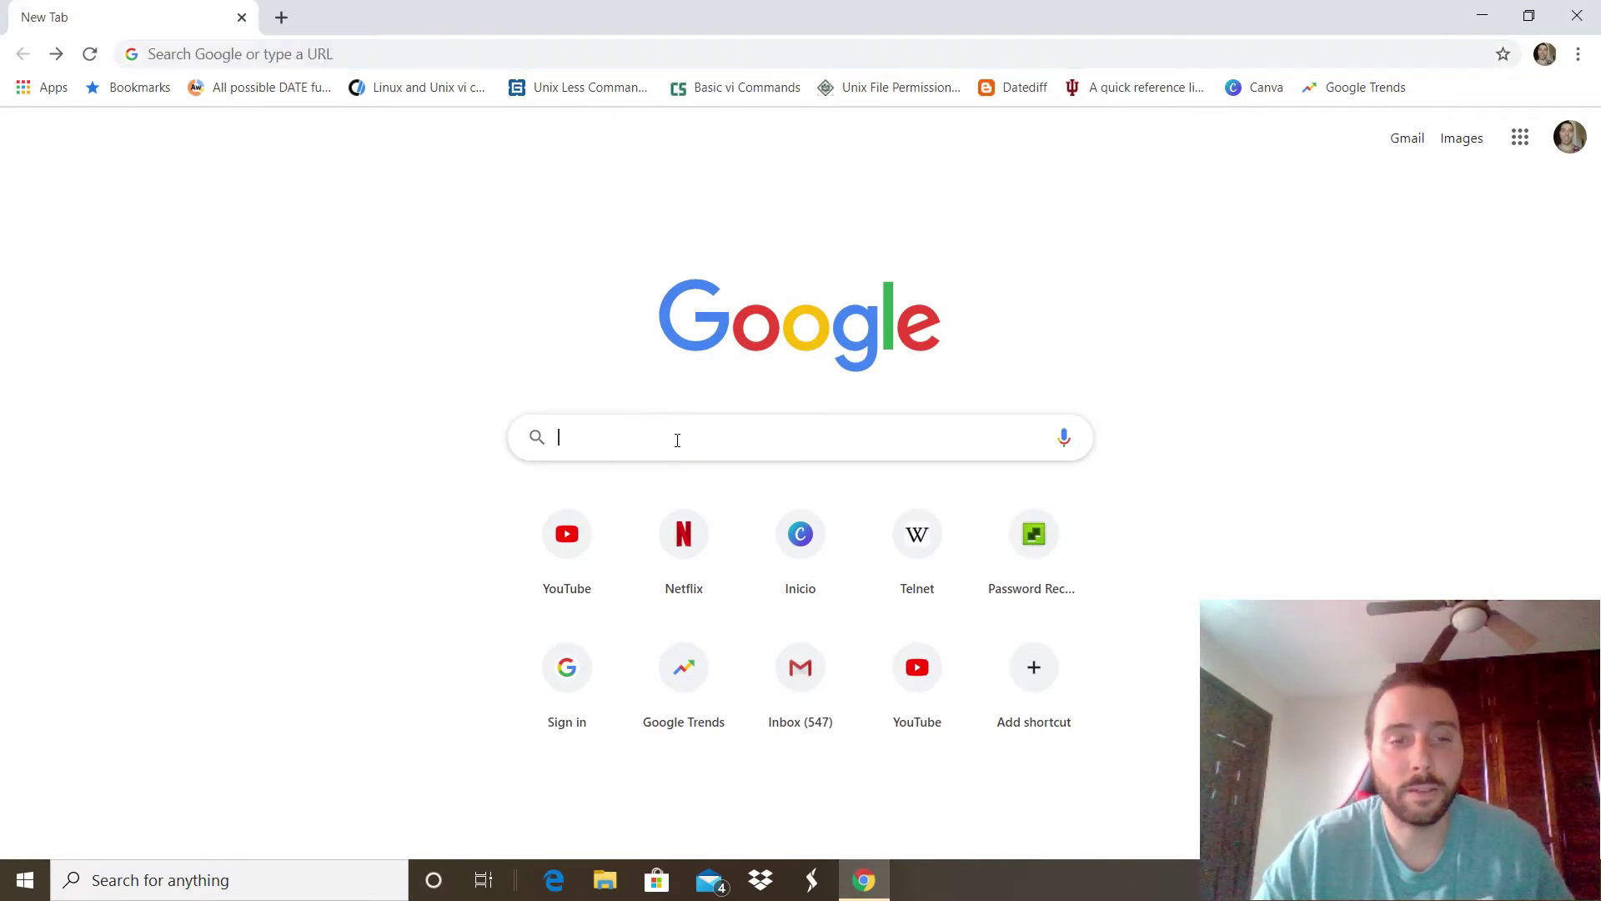
text(vlc d)
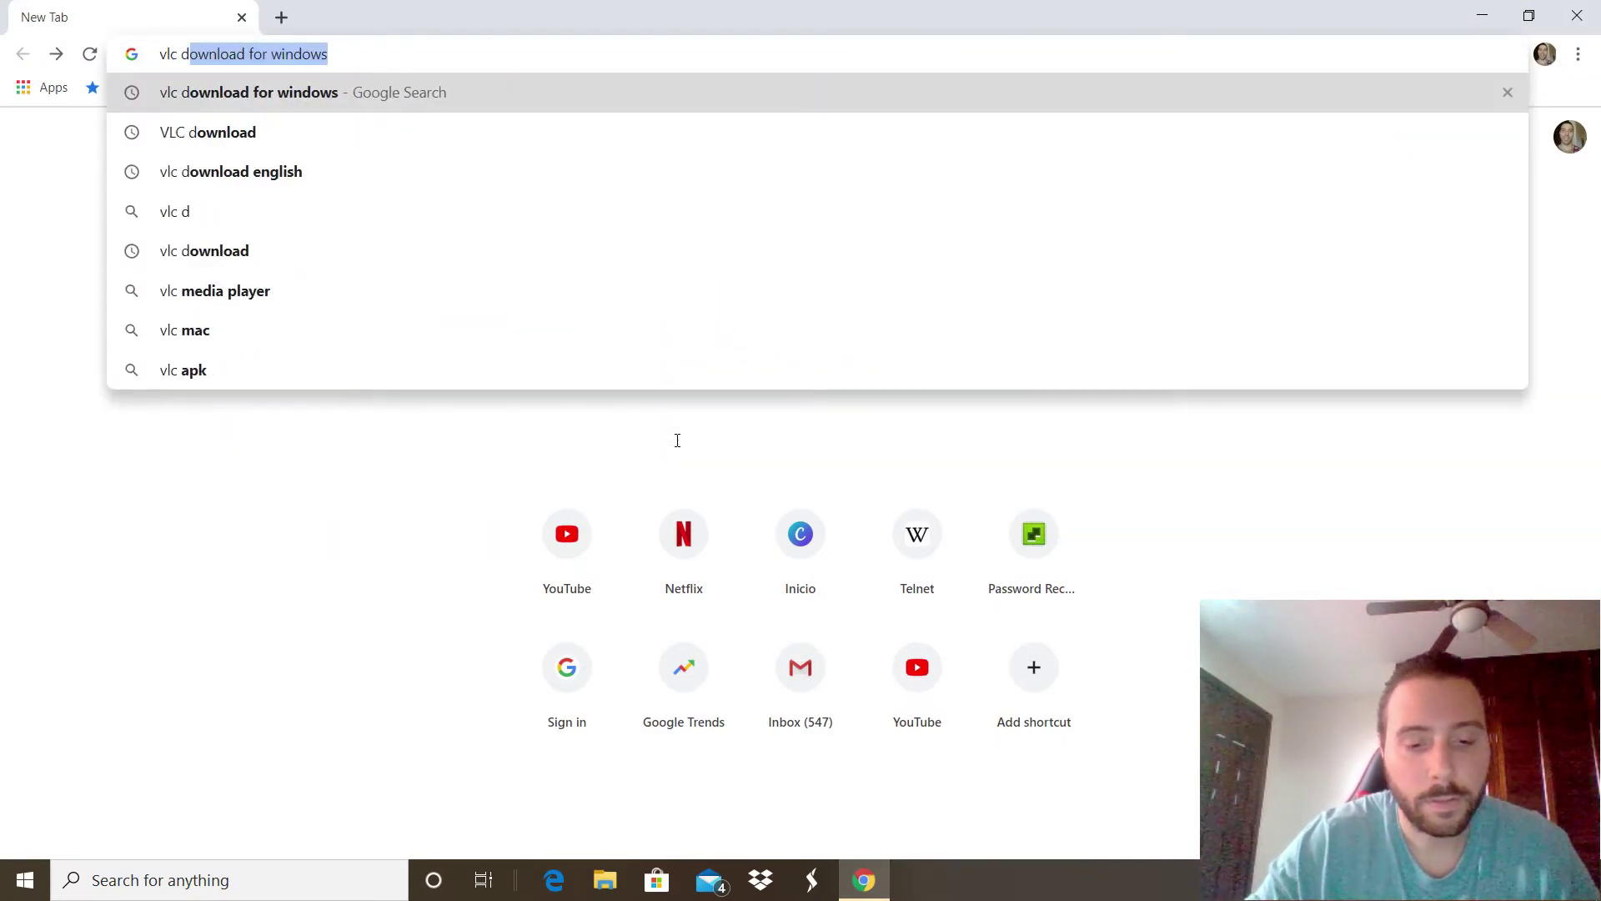
text(ownload fo)
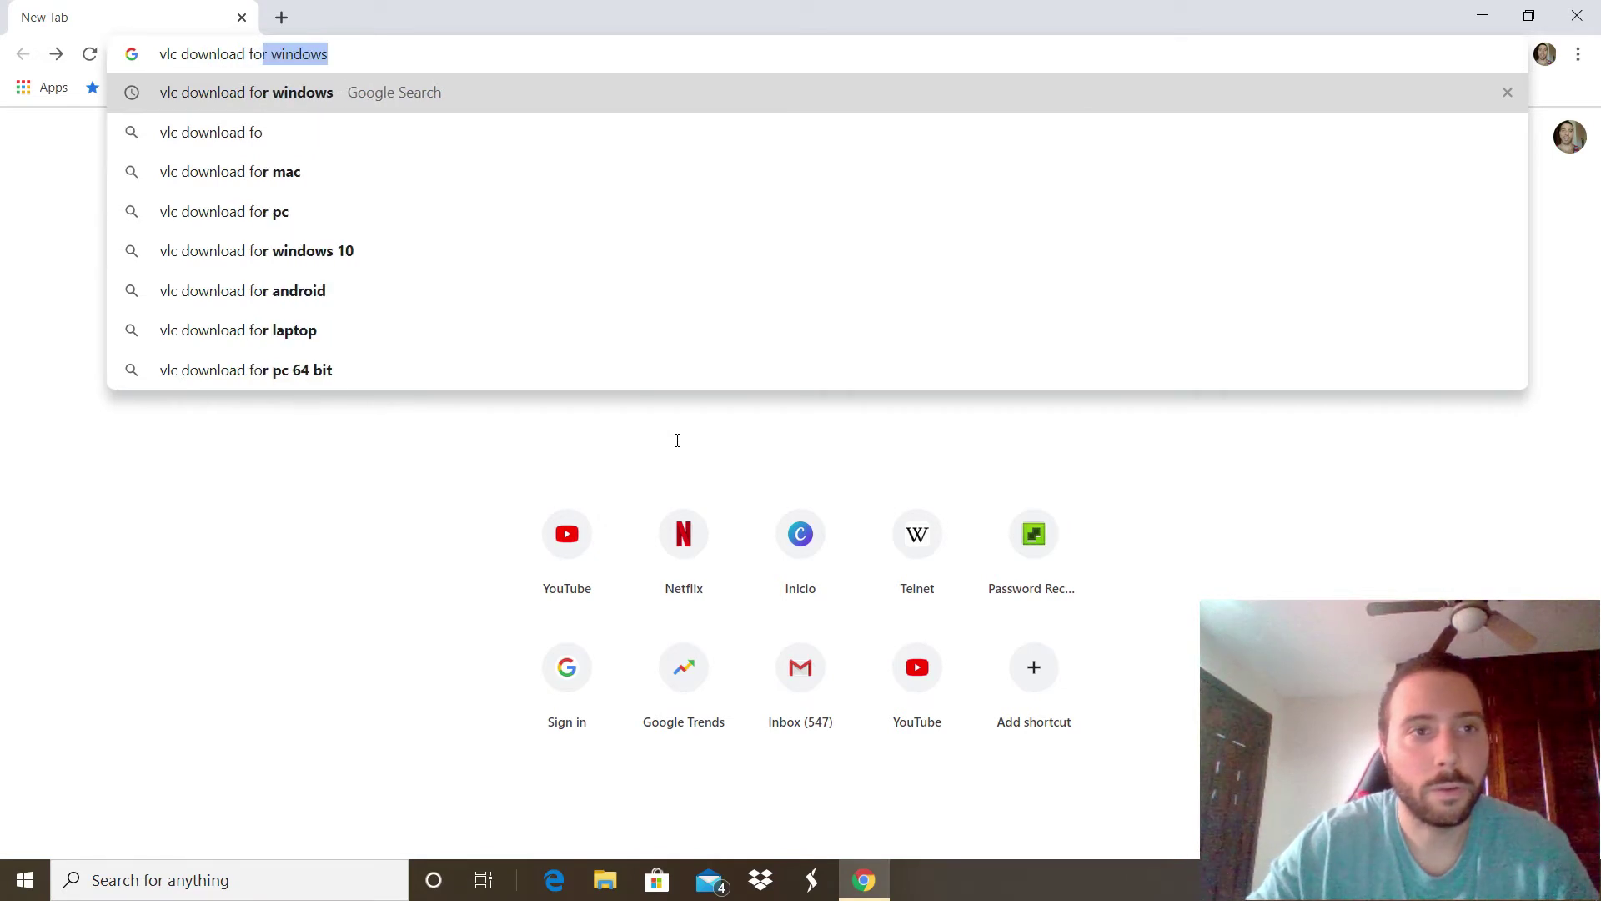
click(302, 96)
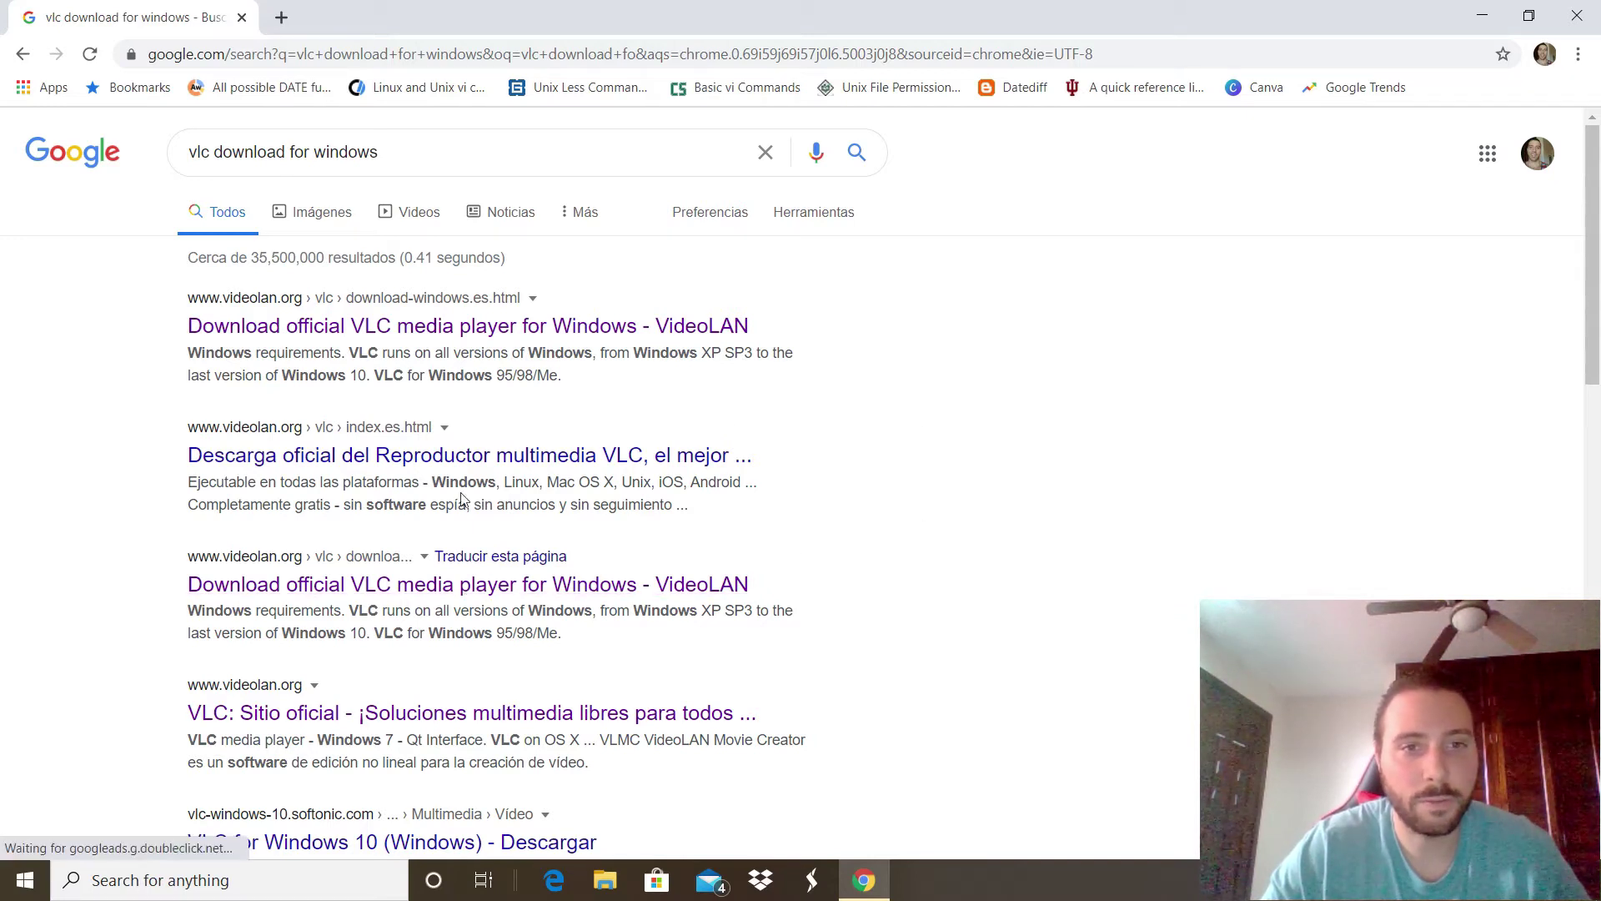
Download VLC for Windows from the official VideoLAN page and launch the installer, allowing it to make changes to the device
click(482, 588)
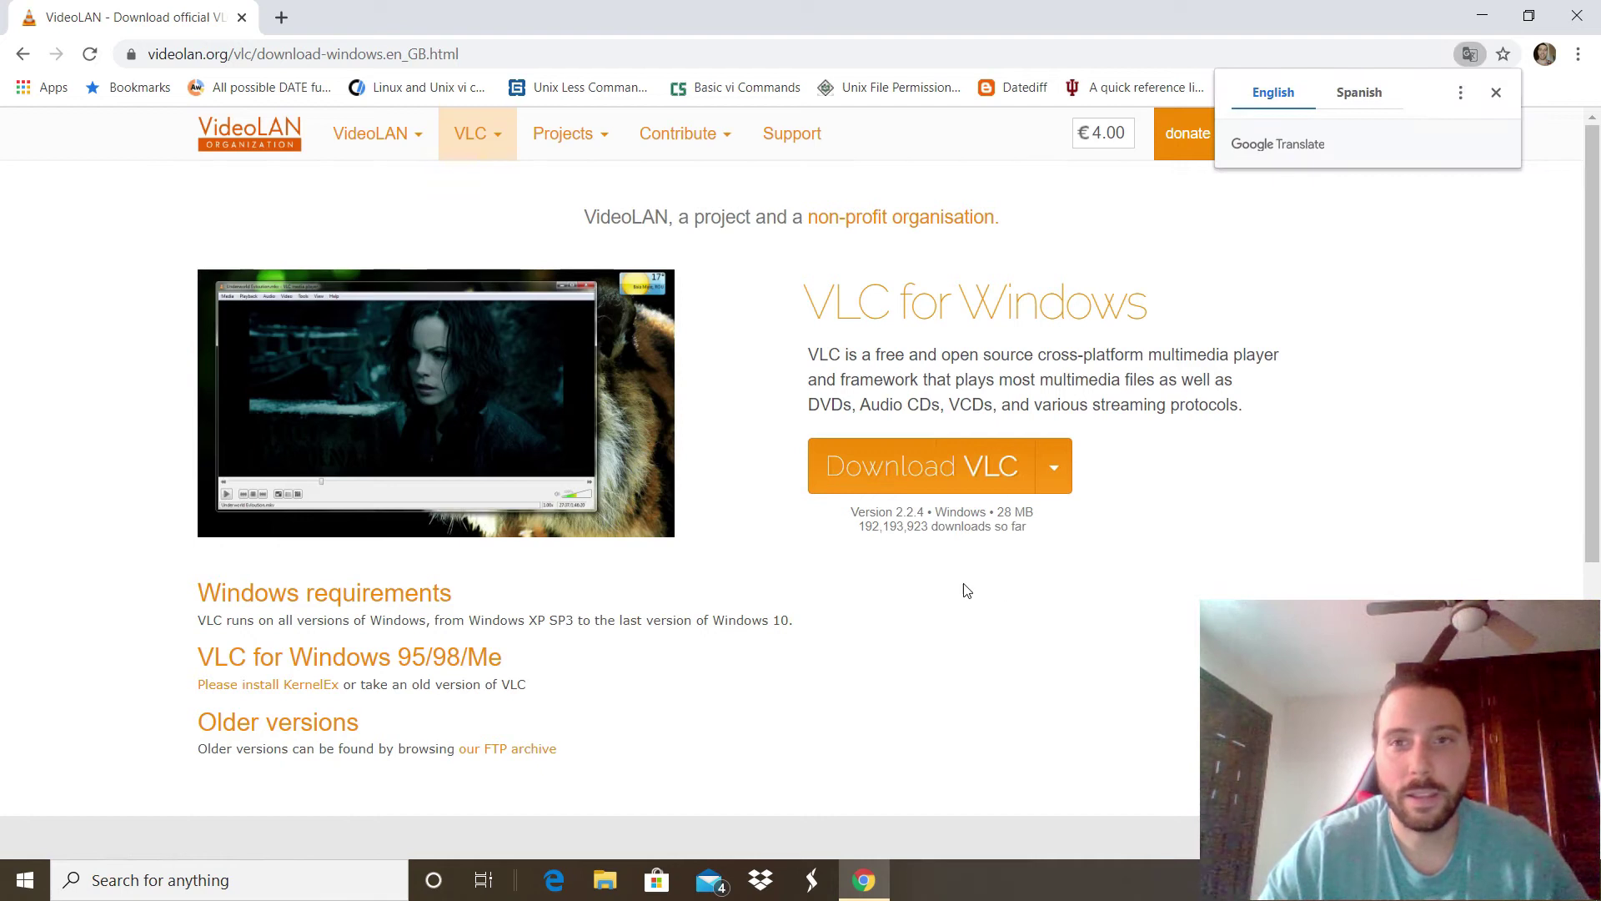
click(936, 468)
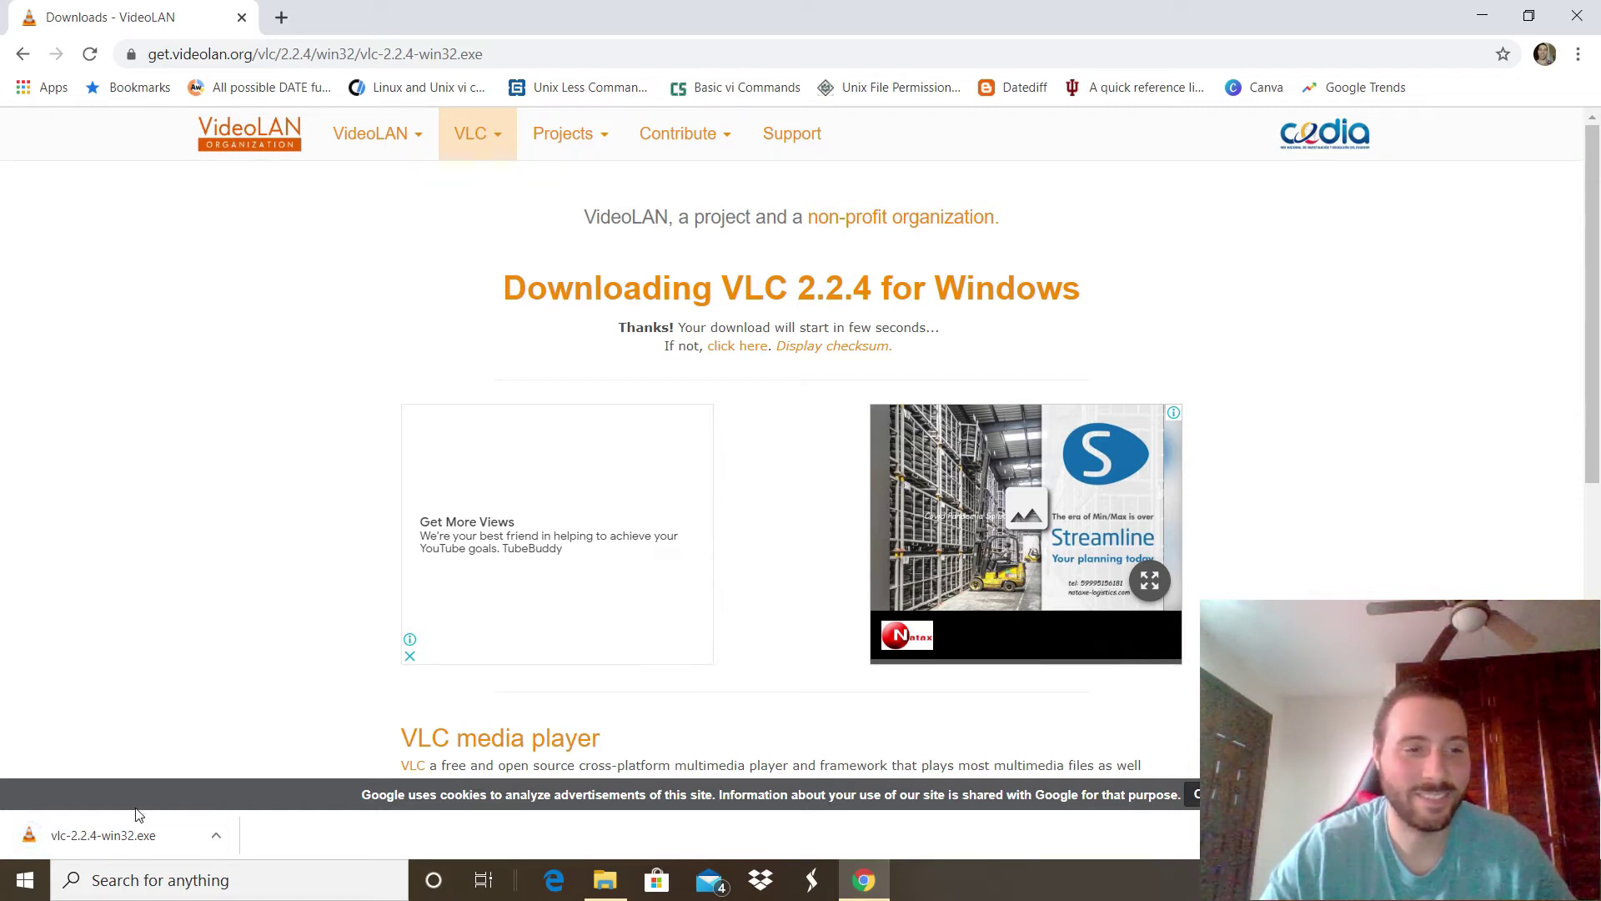
click(134, 834)
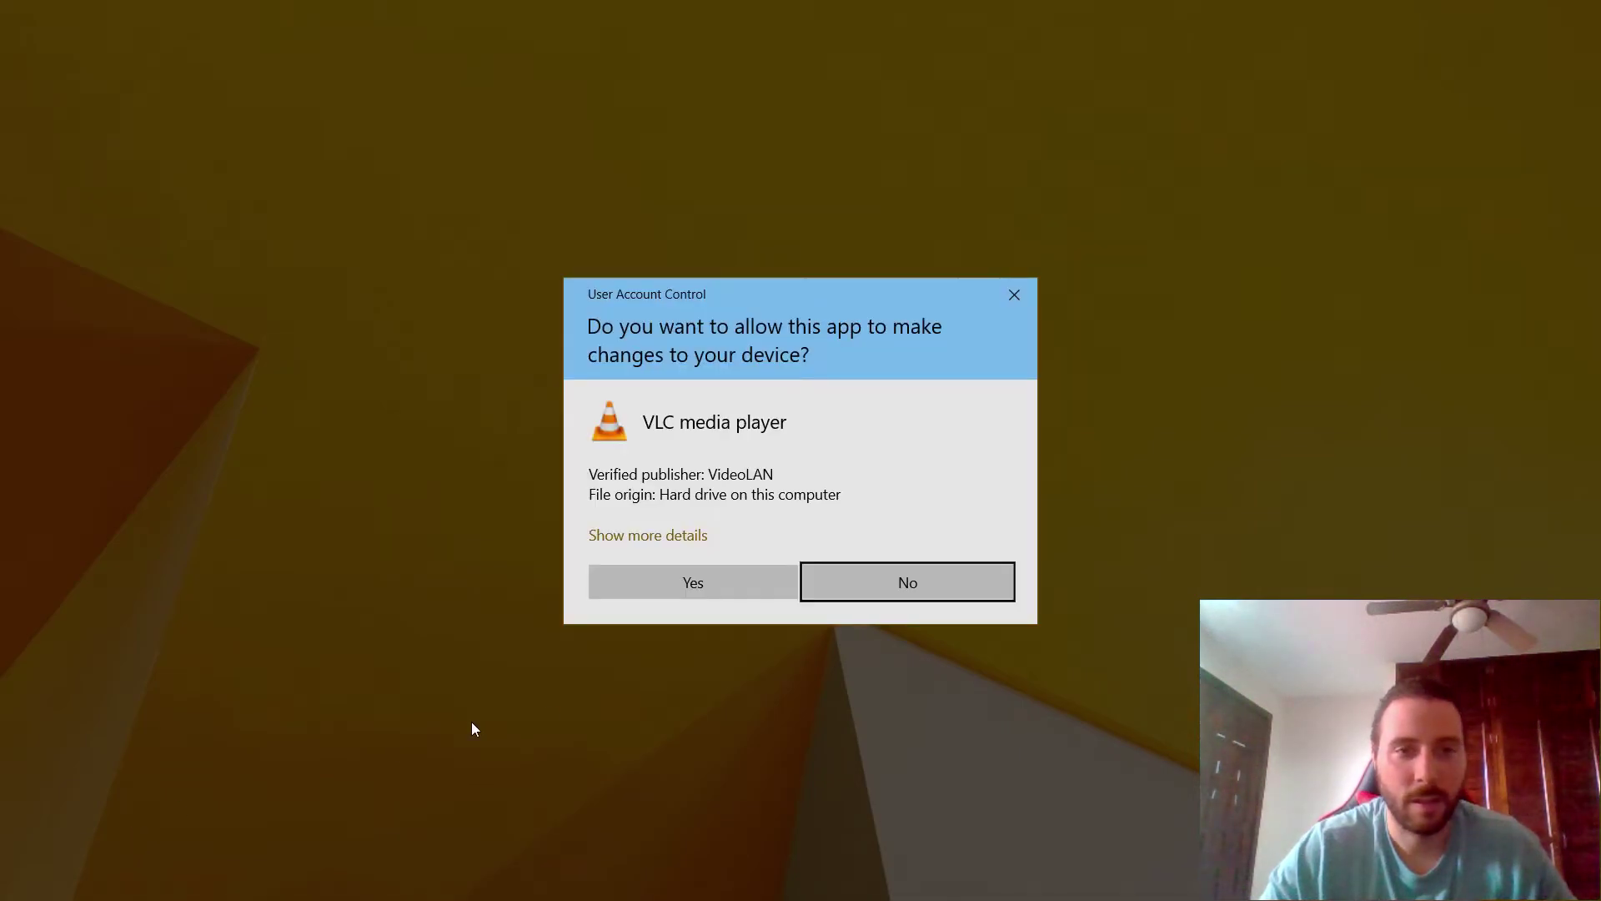
click(708, 582)
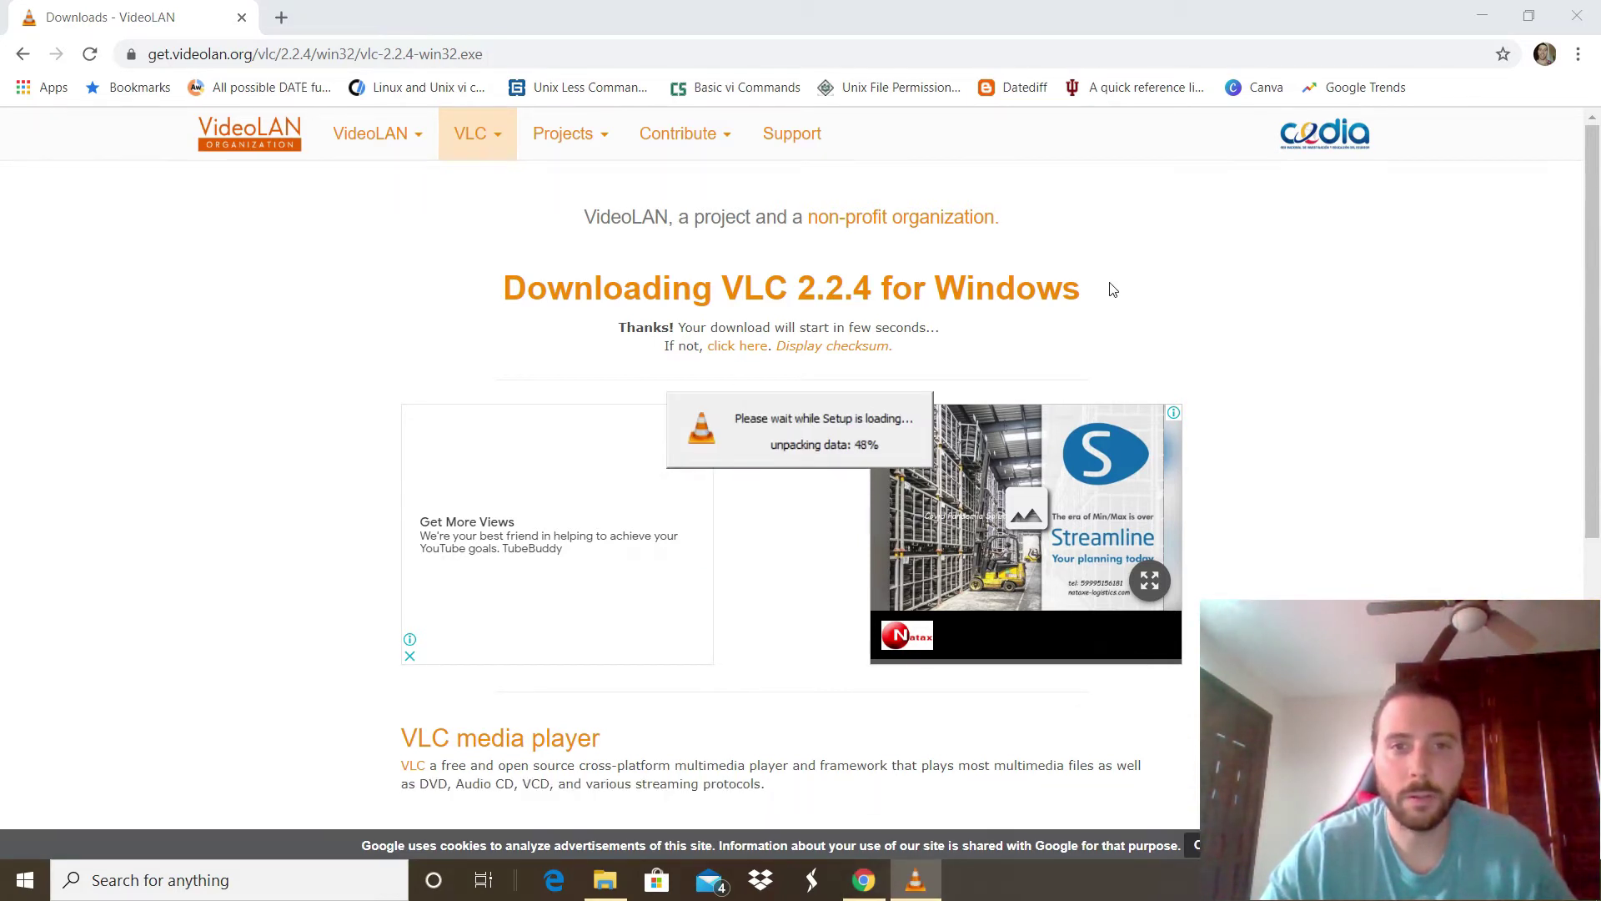
click(1476, 17)
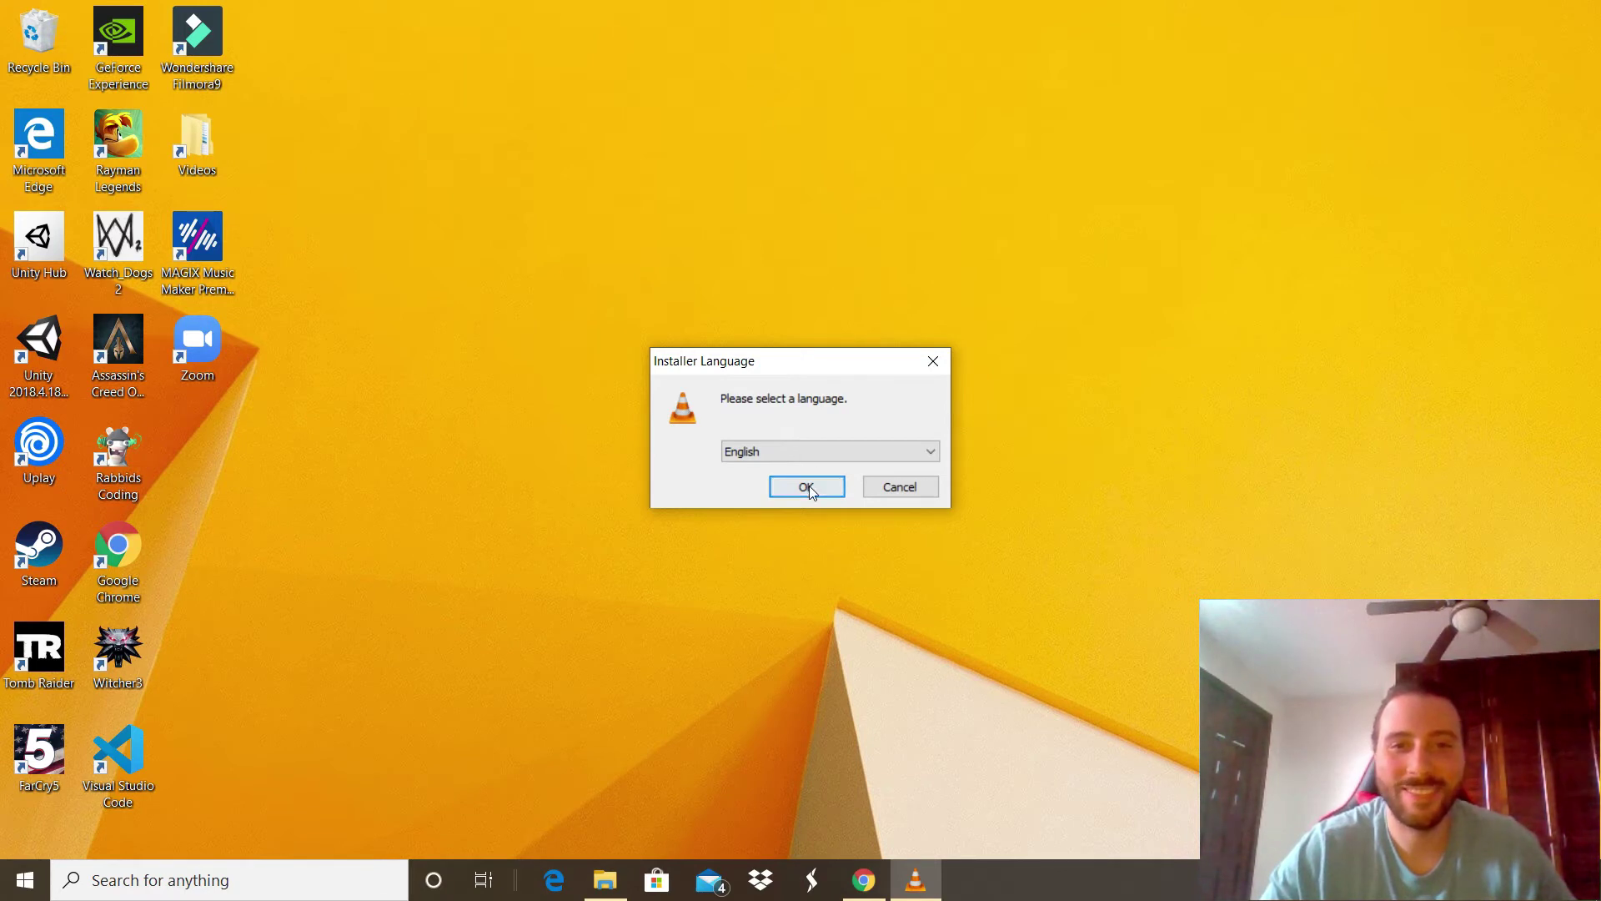
Choose English as the installer language and confirm it
click(931, 452)
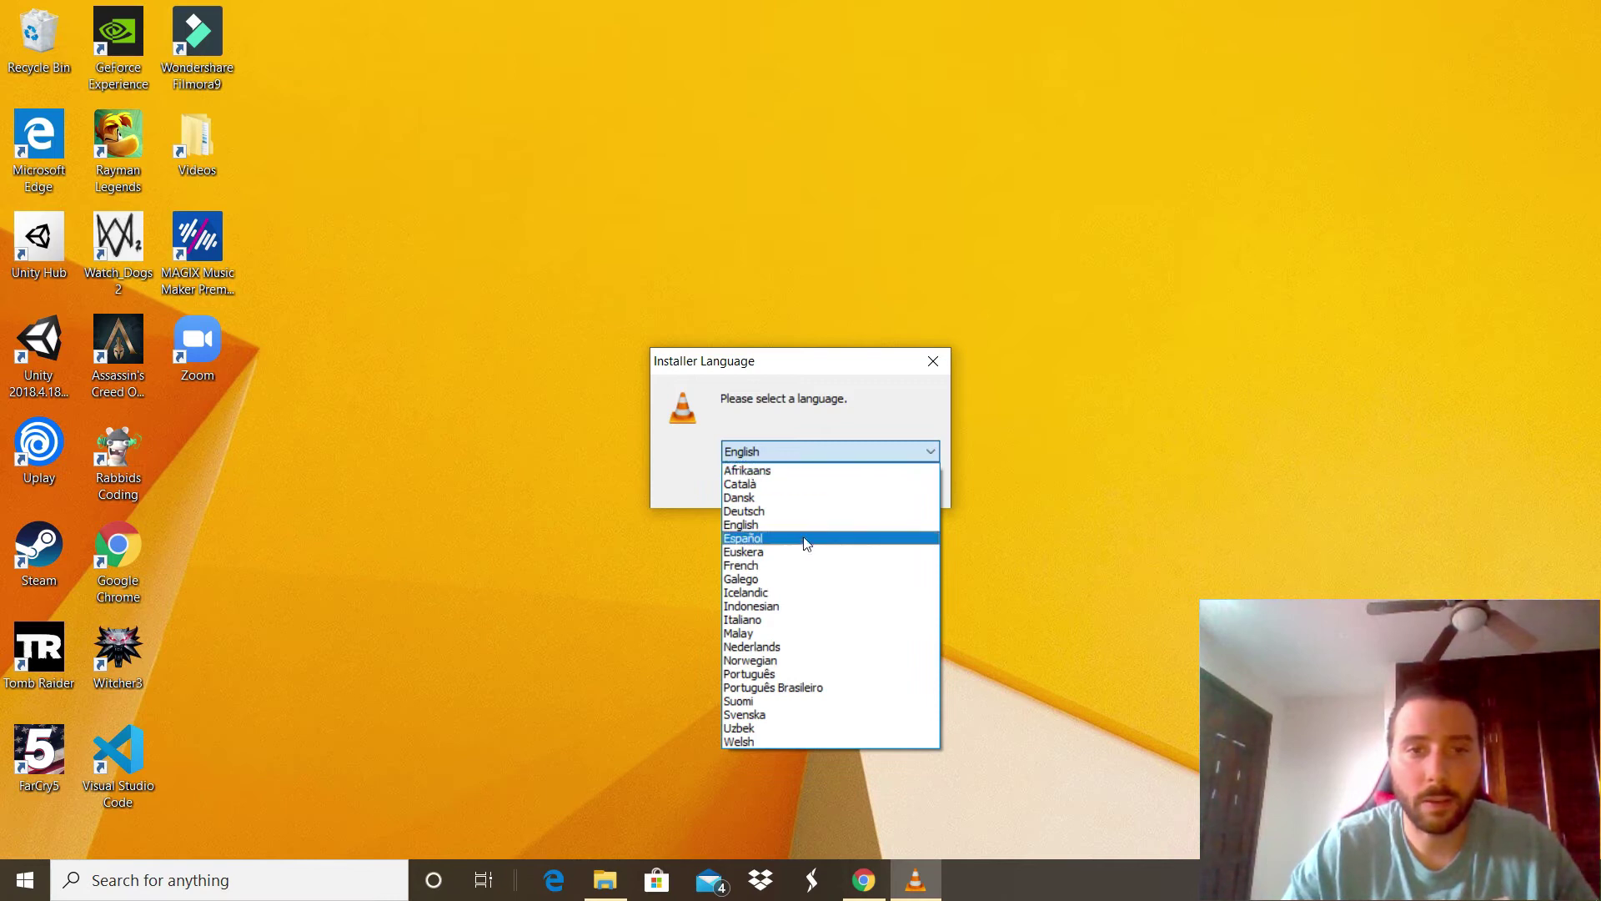
click(774, 529)
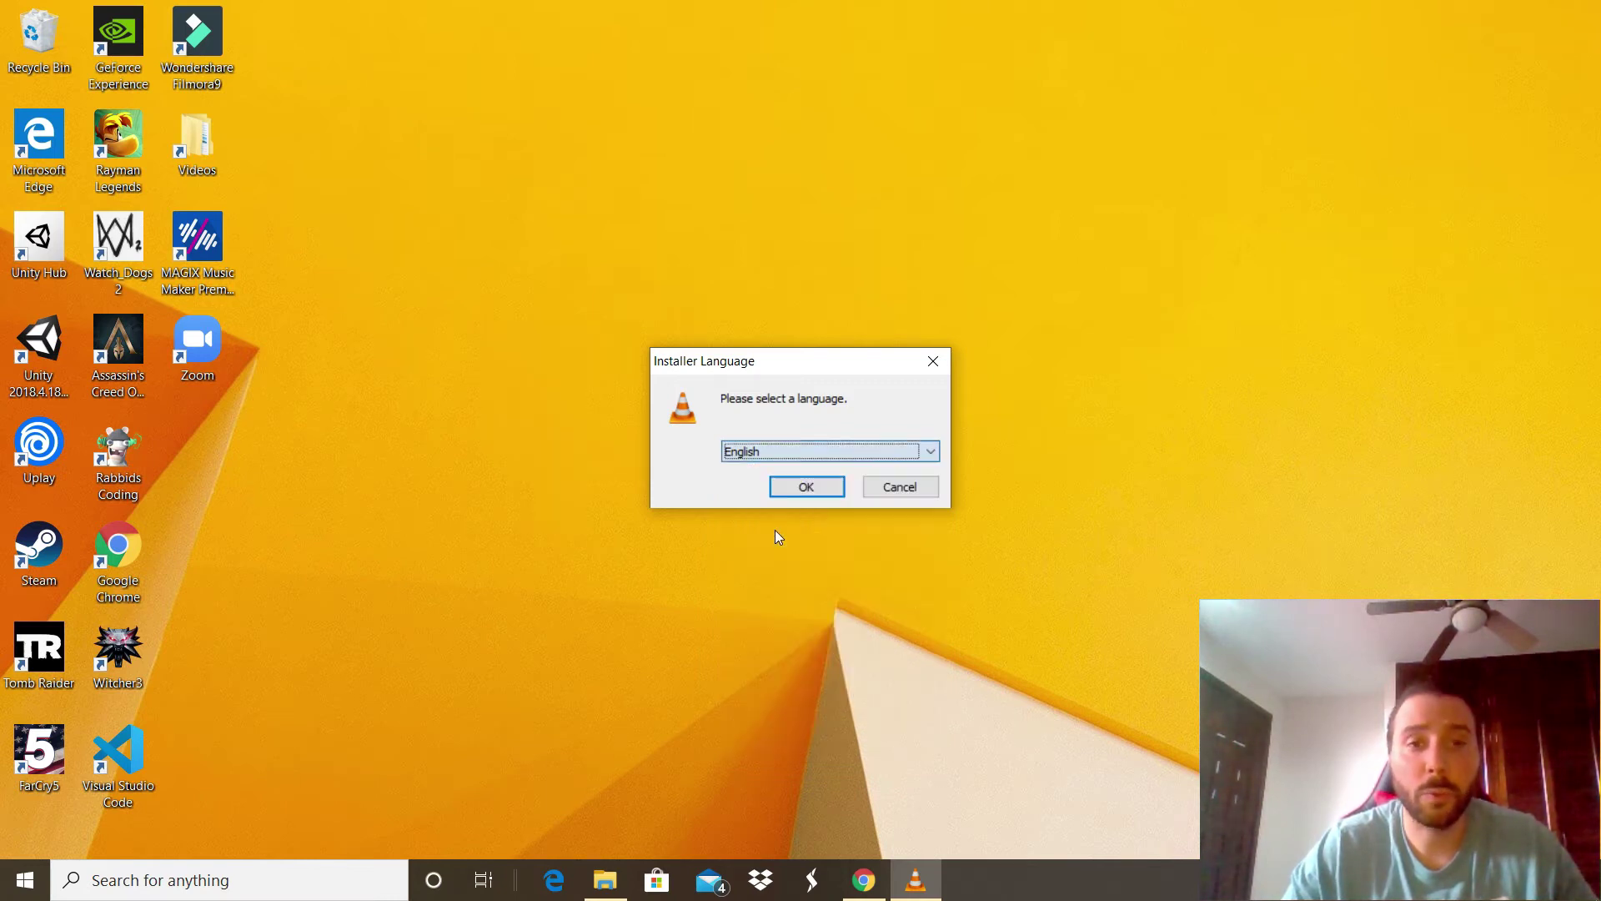
click(806, 491)
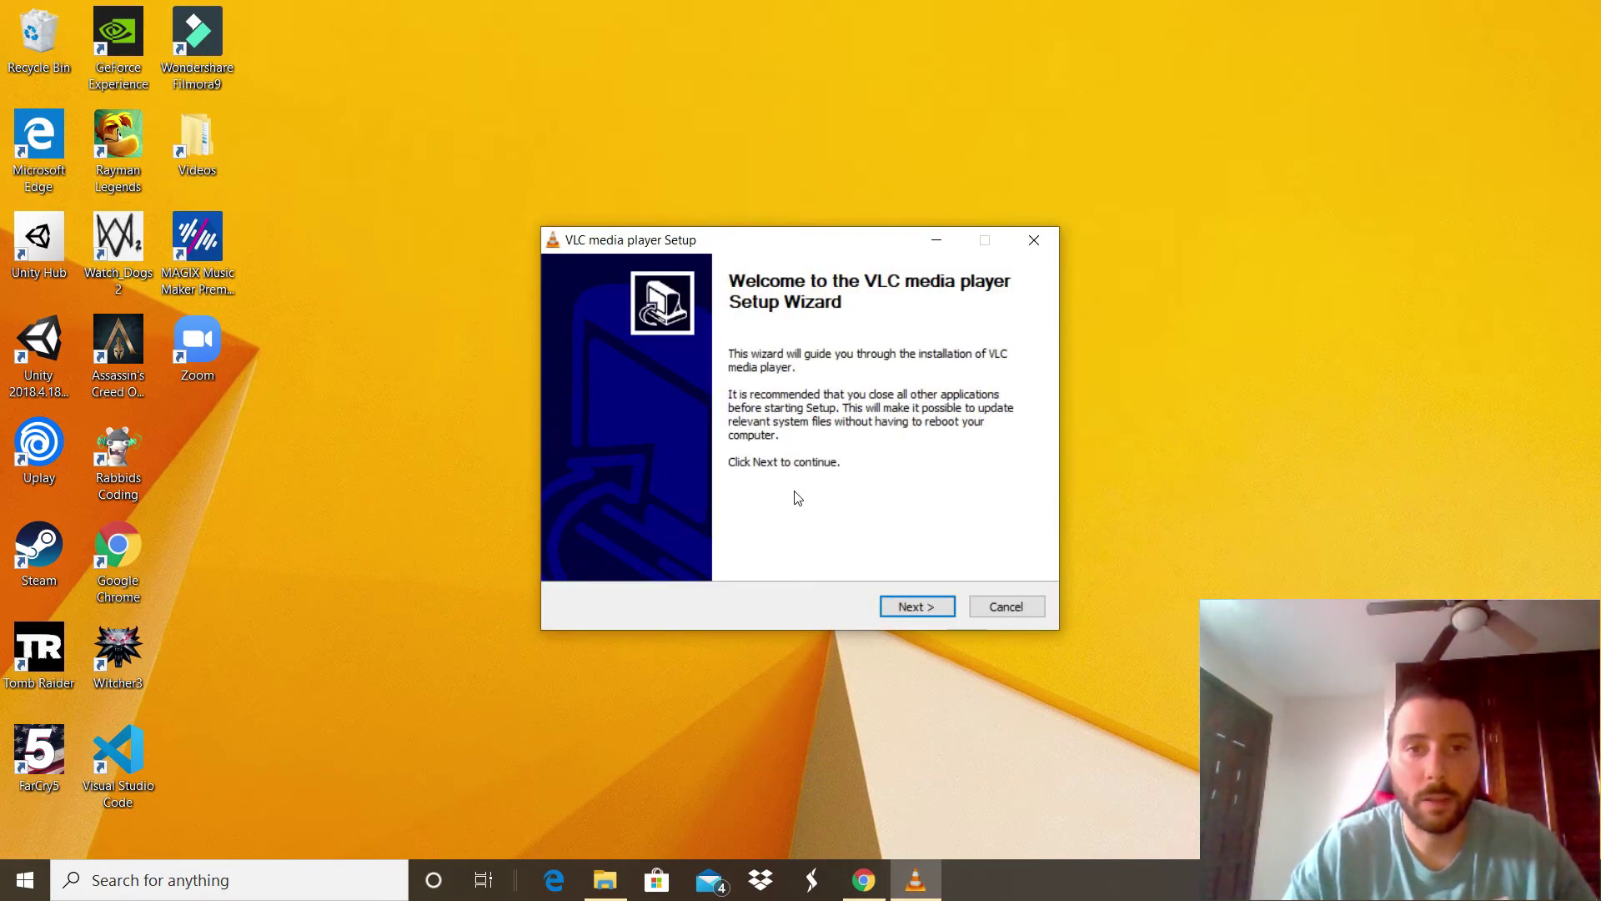
Proceed past the setup wizard's welcome page and review and accept the GNU General Public License
click(917, 609)
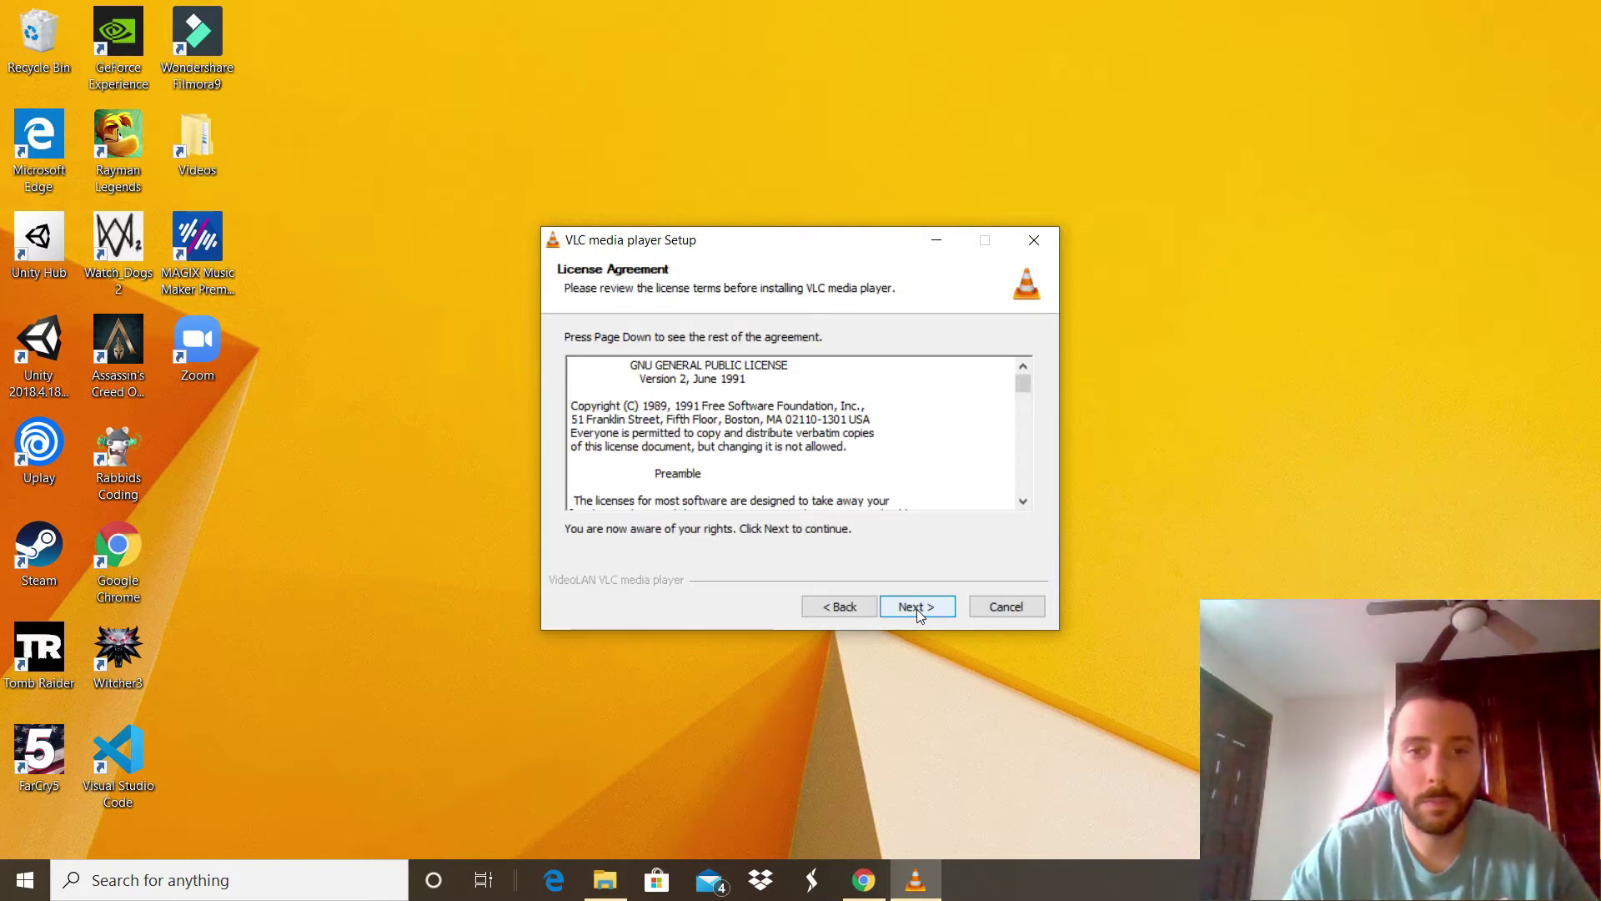
drag(1028, 383, 1002, 557)
click(917, 606)
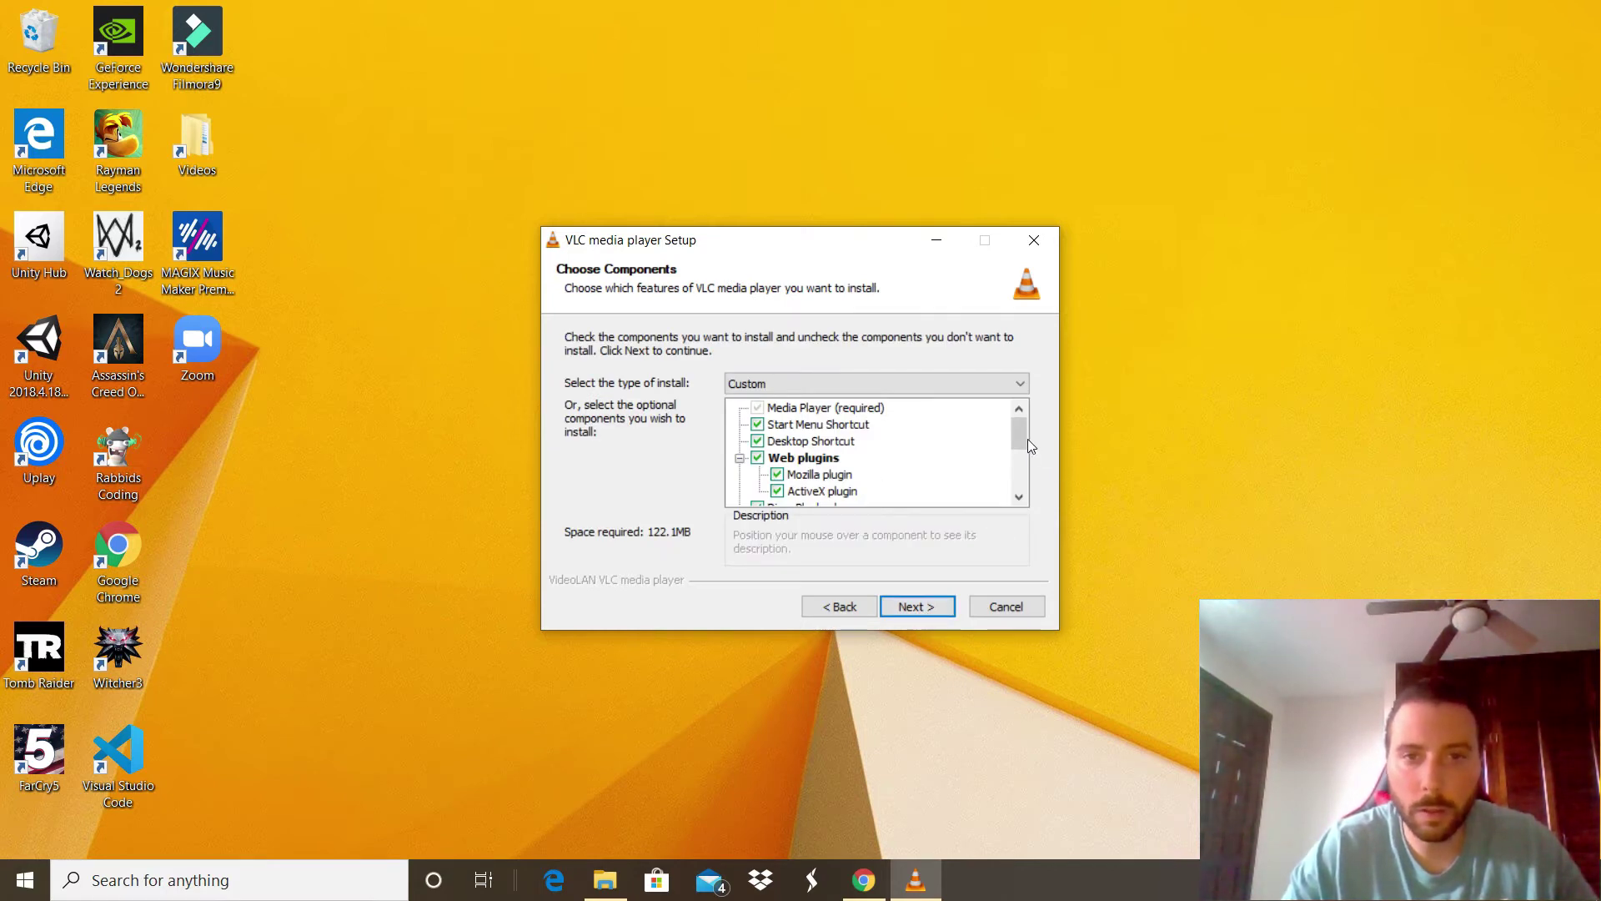
Review the optional components, keep Desktop Shortcut included, and continue to the install location
drag(1022, 436, 1022, 433)
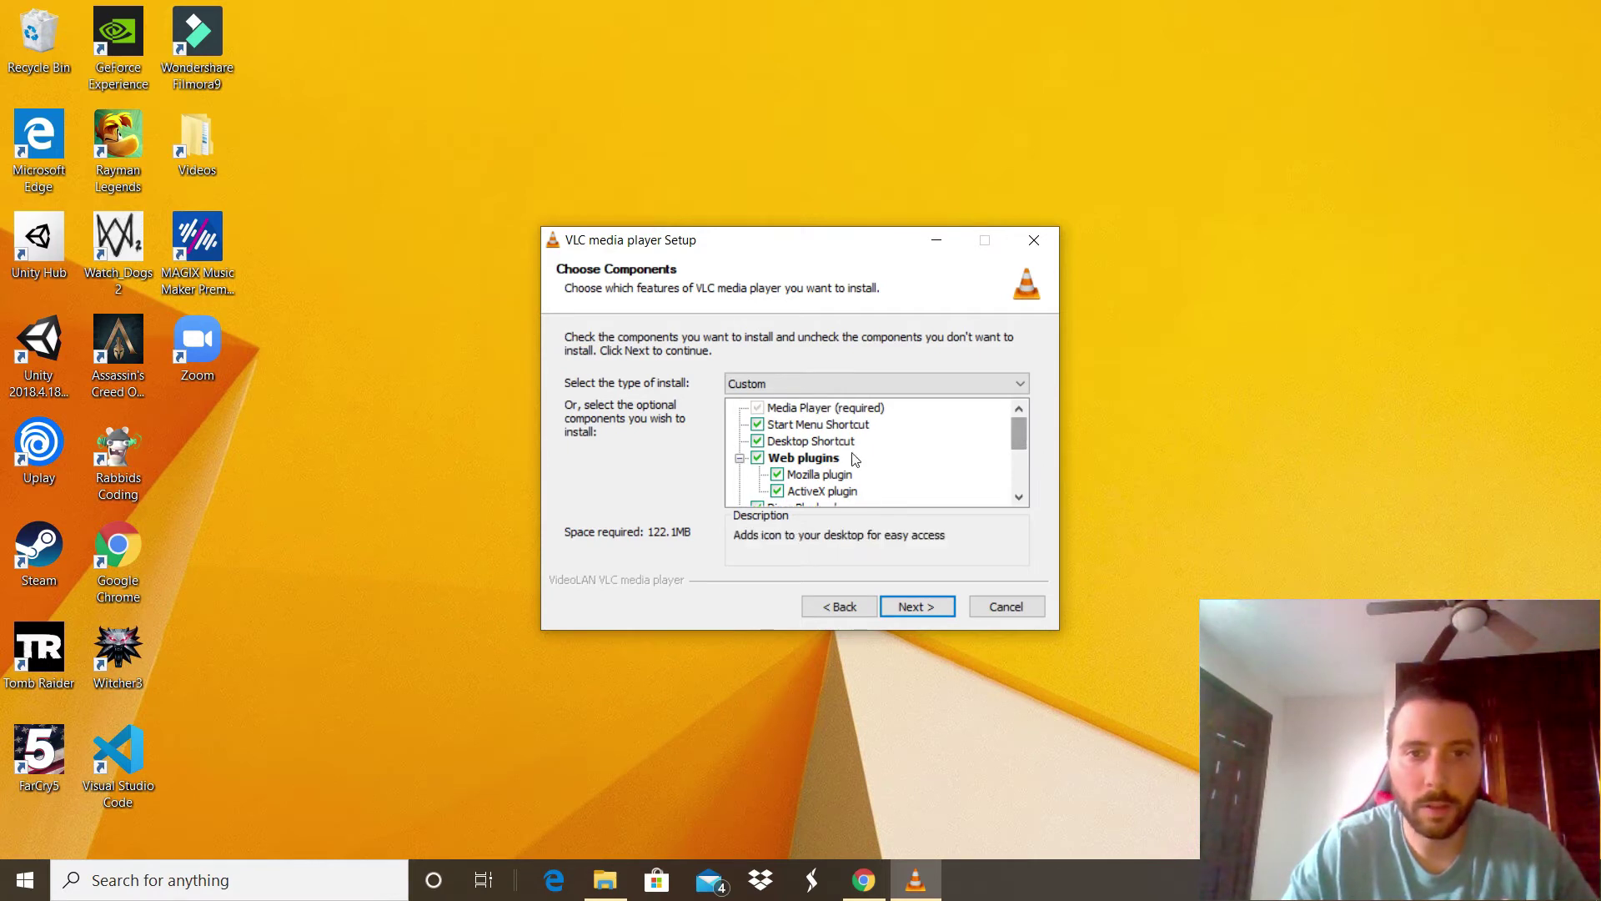
click(757, 442)
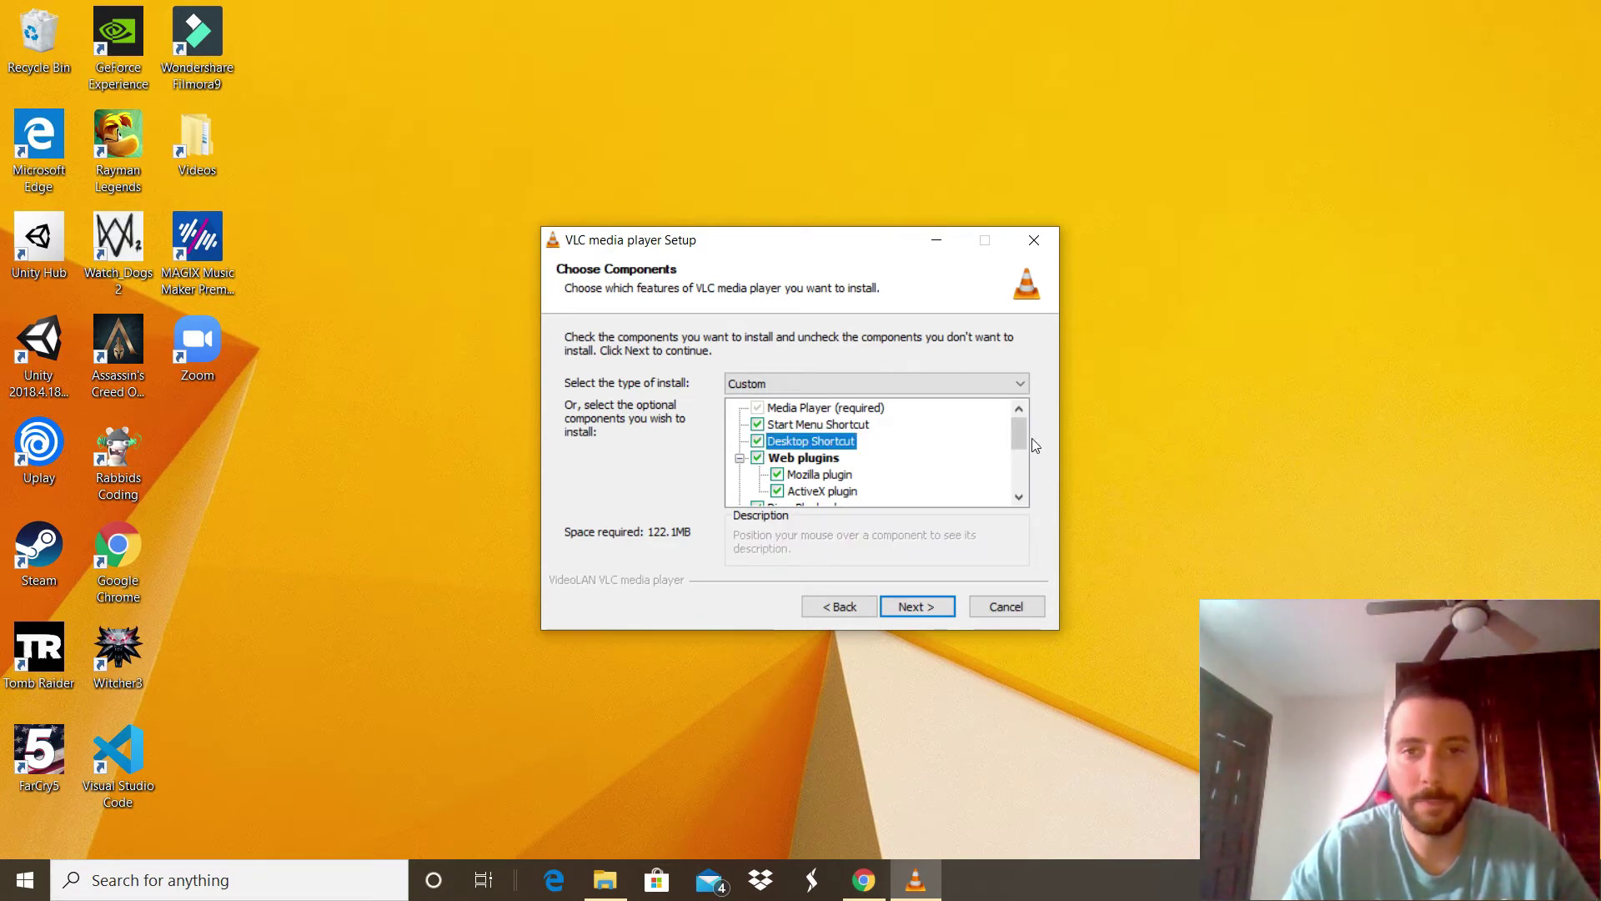
mouse_move(1018, 433)
mouse_down()
mouse_move(1023, 481)
mouse_move(1029, 418)
mouse_up()
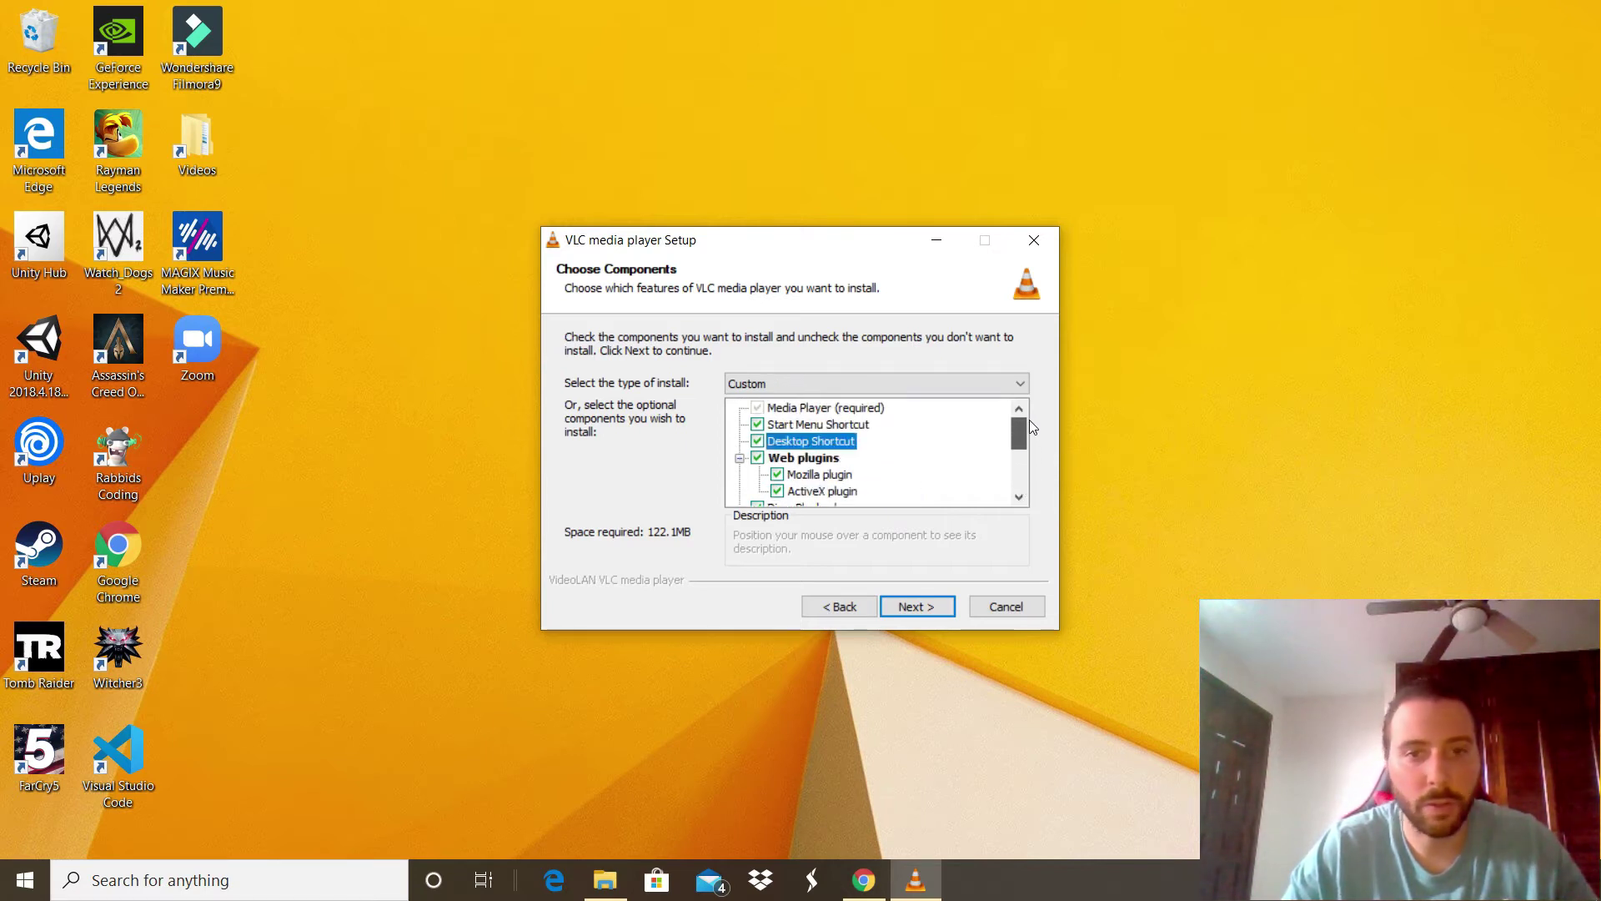
click(914, 602)
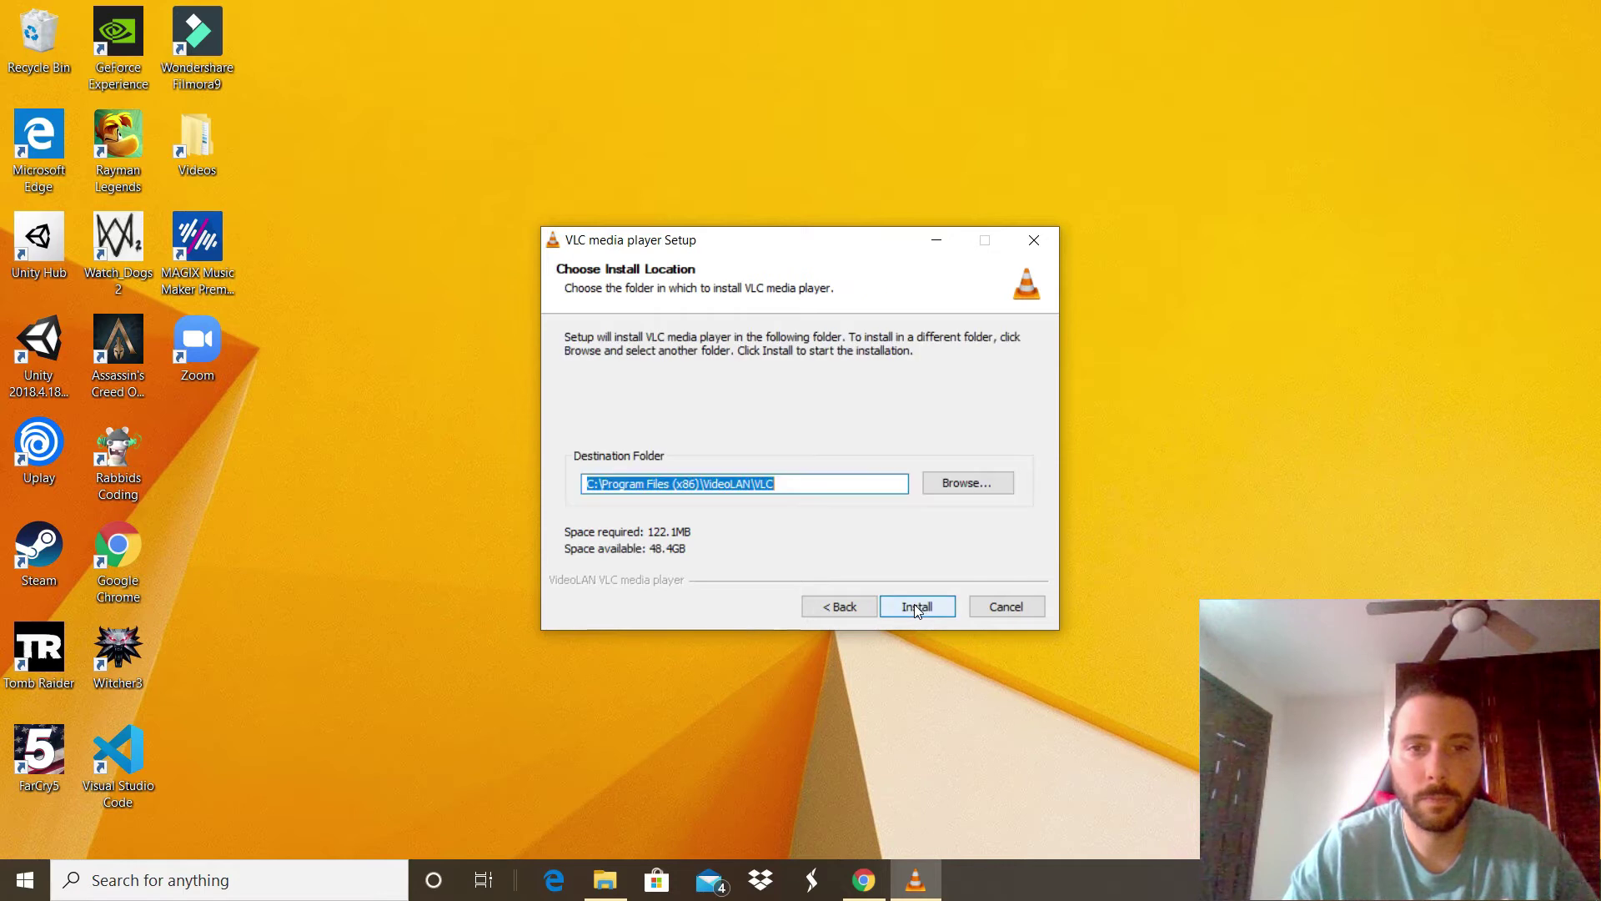
Set the destination folder to D:\Programs\VLC by choosing the Programs folder on the DATA (D:) drive, and start the installation
click(983, 482)
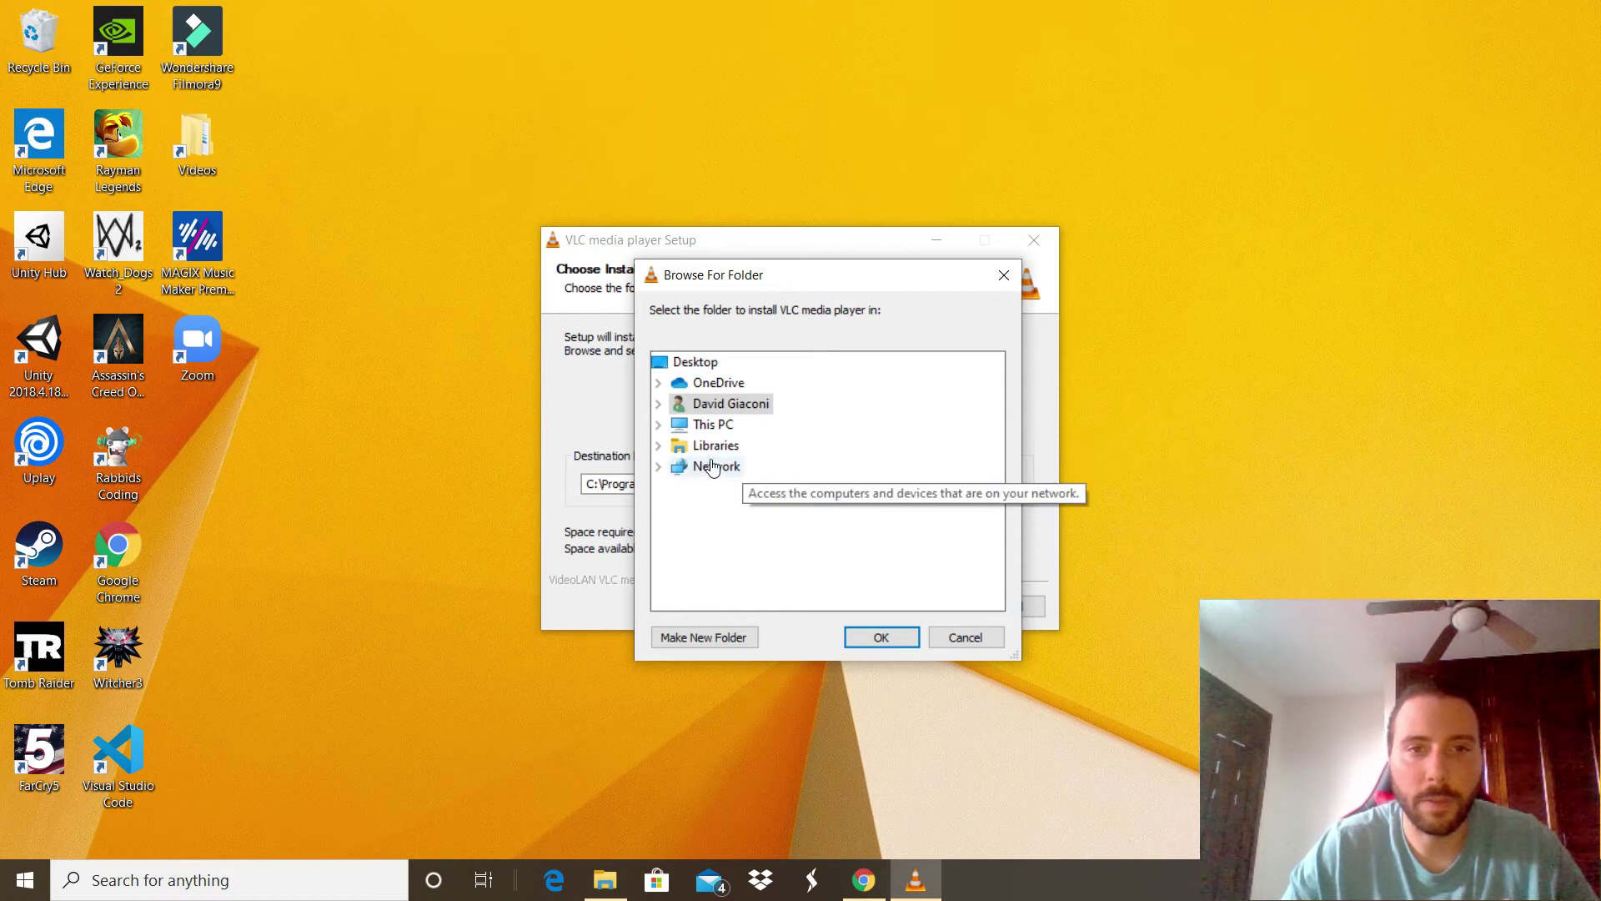
click(658, 425)
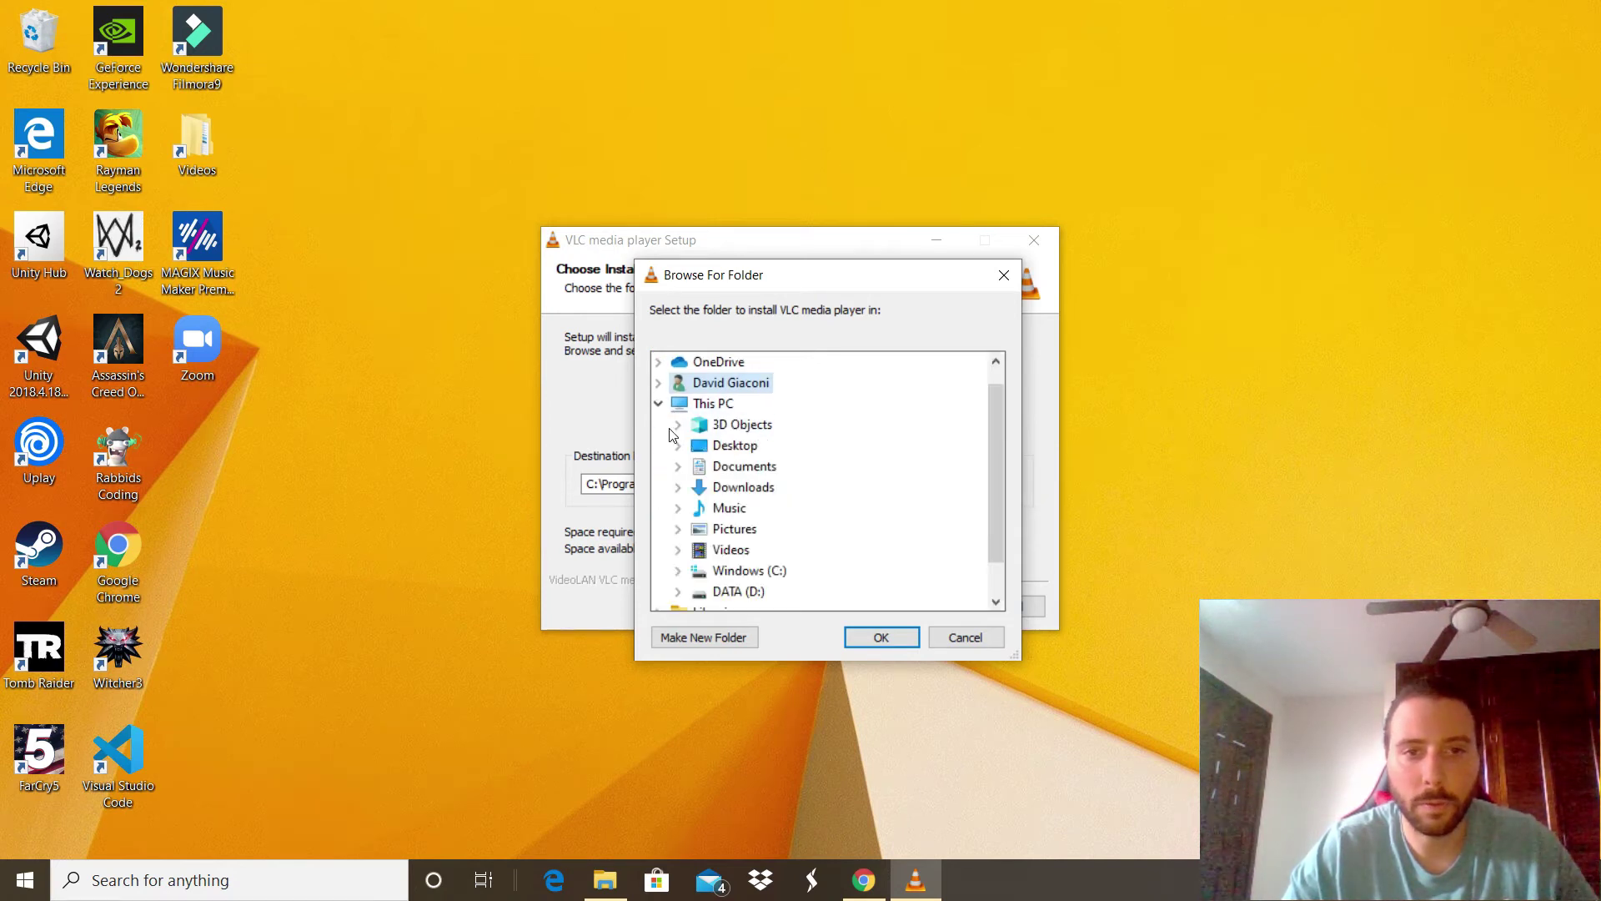
double_click(707, 591)
double_click(780, 554)
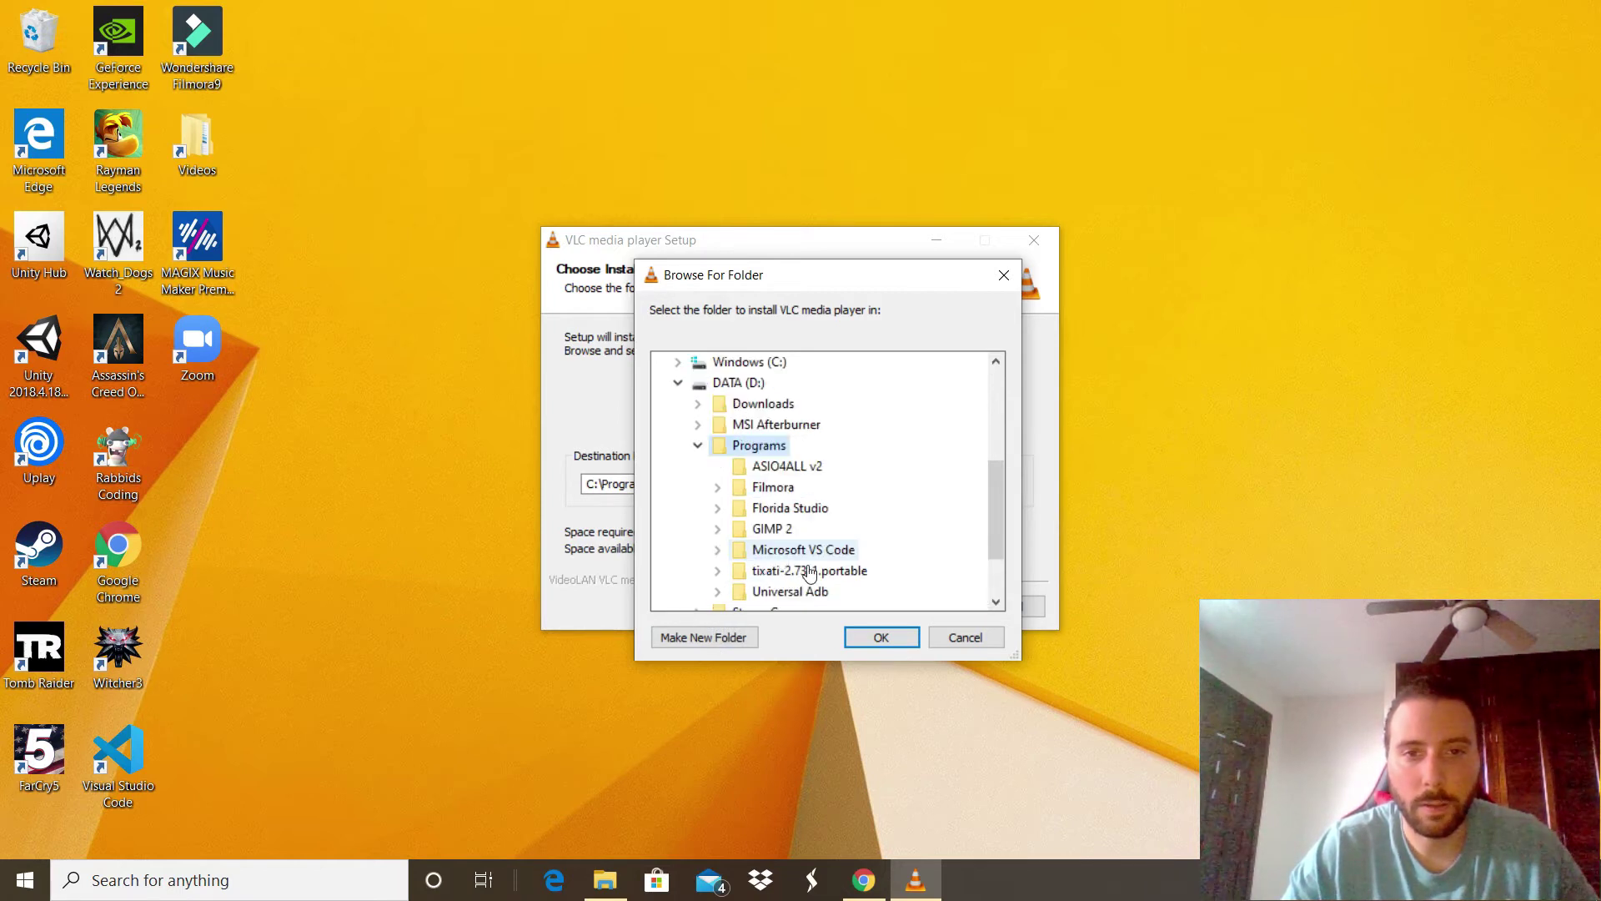
click(882, 637)
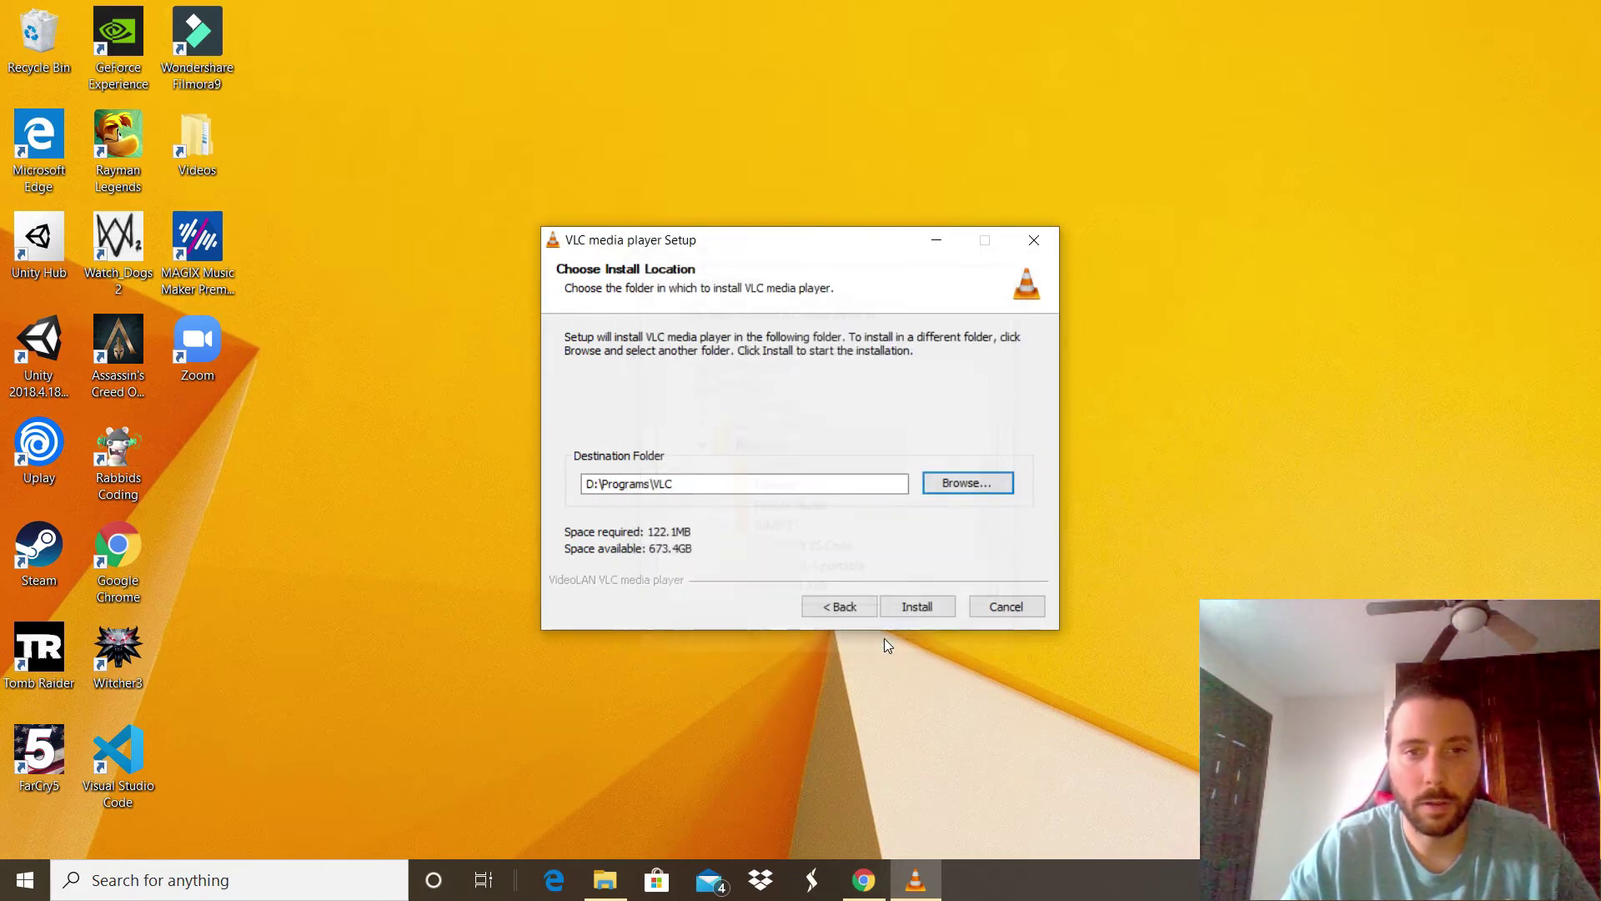
click(927, 610)
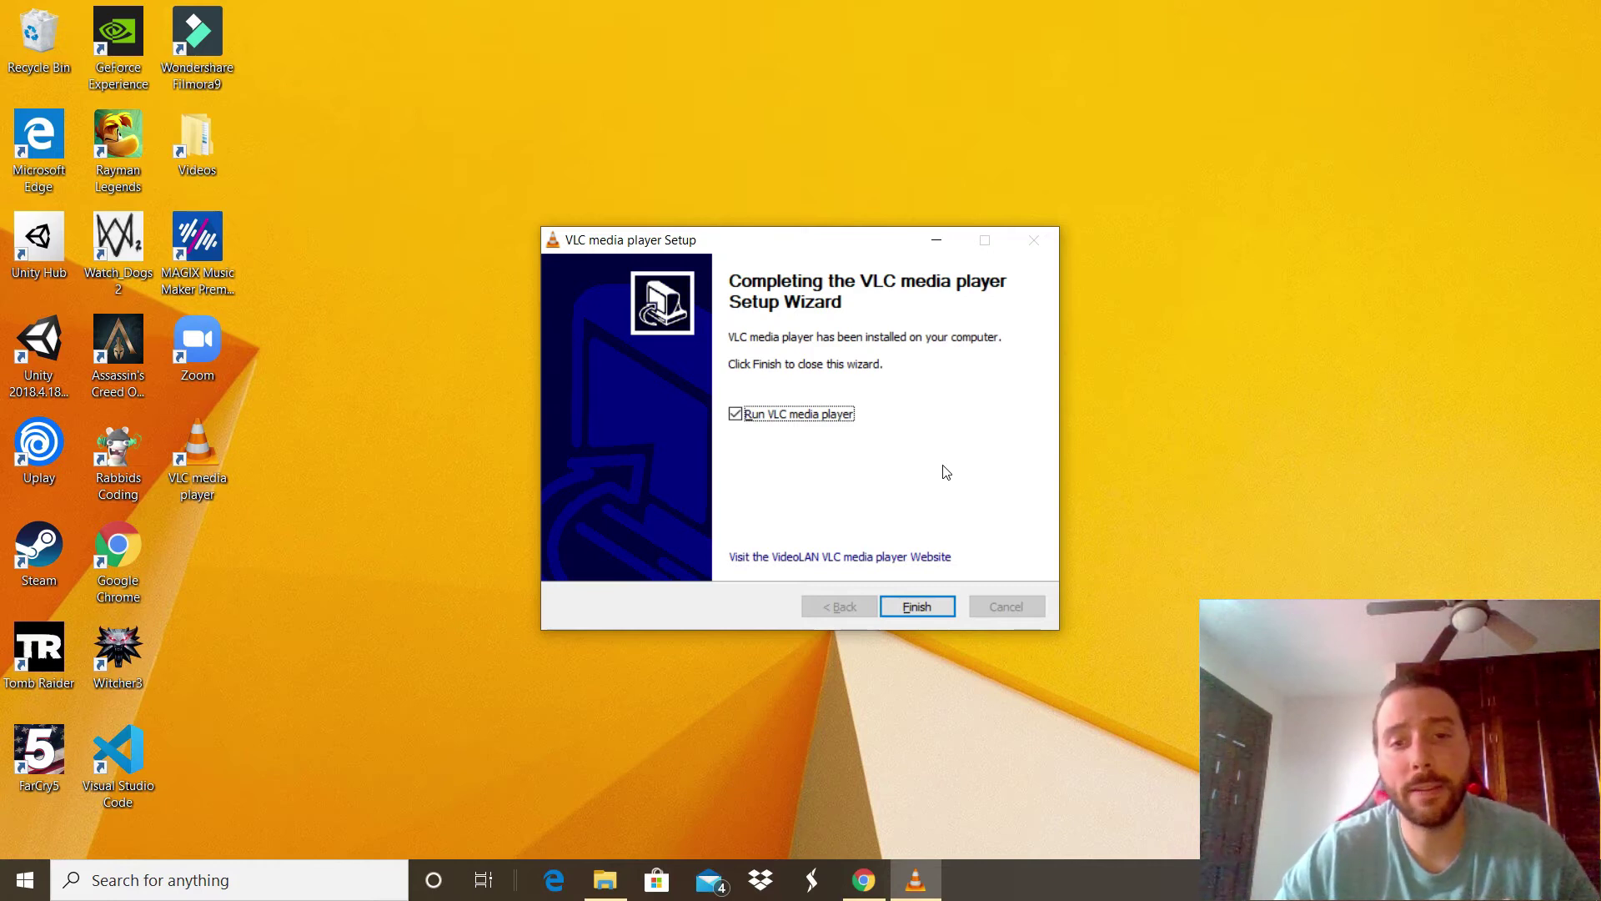
Finish the setup with VLC launching, and accept the privacy policy with metadata network access and update checks allowed
click(915, 612)
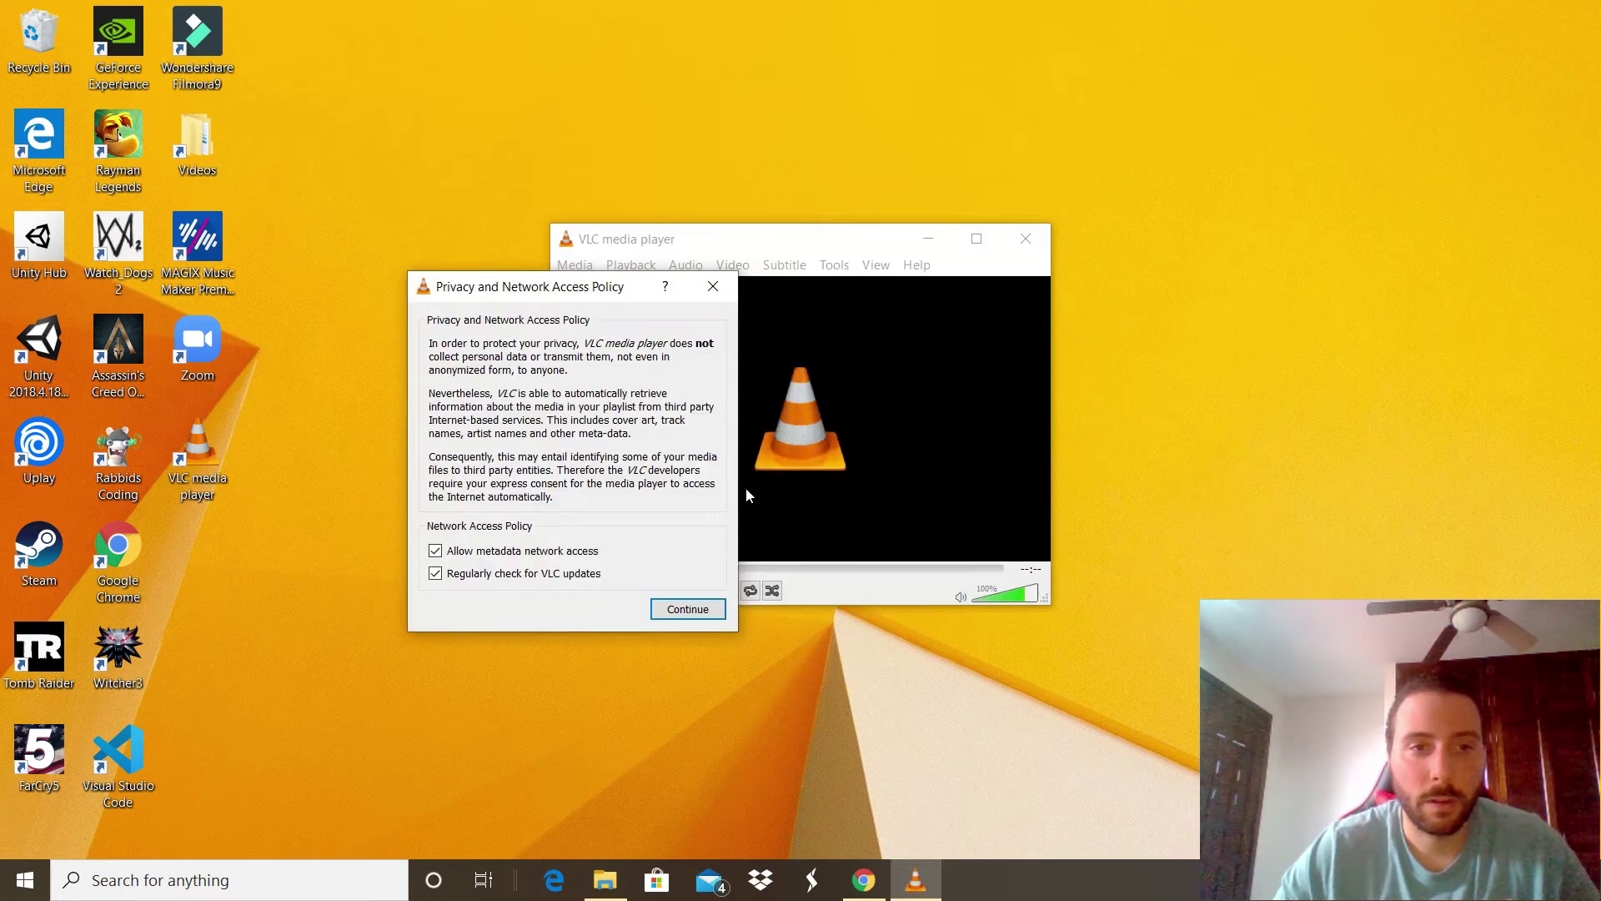
click(679, 613)
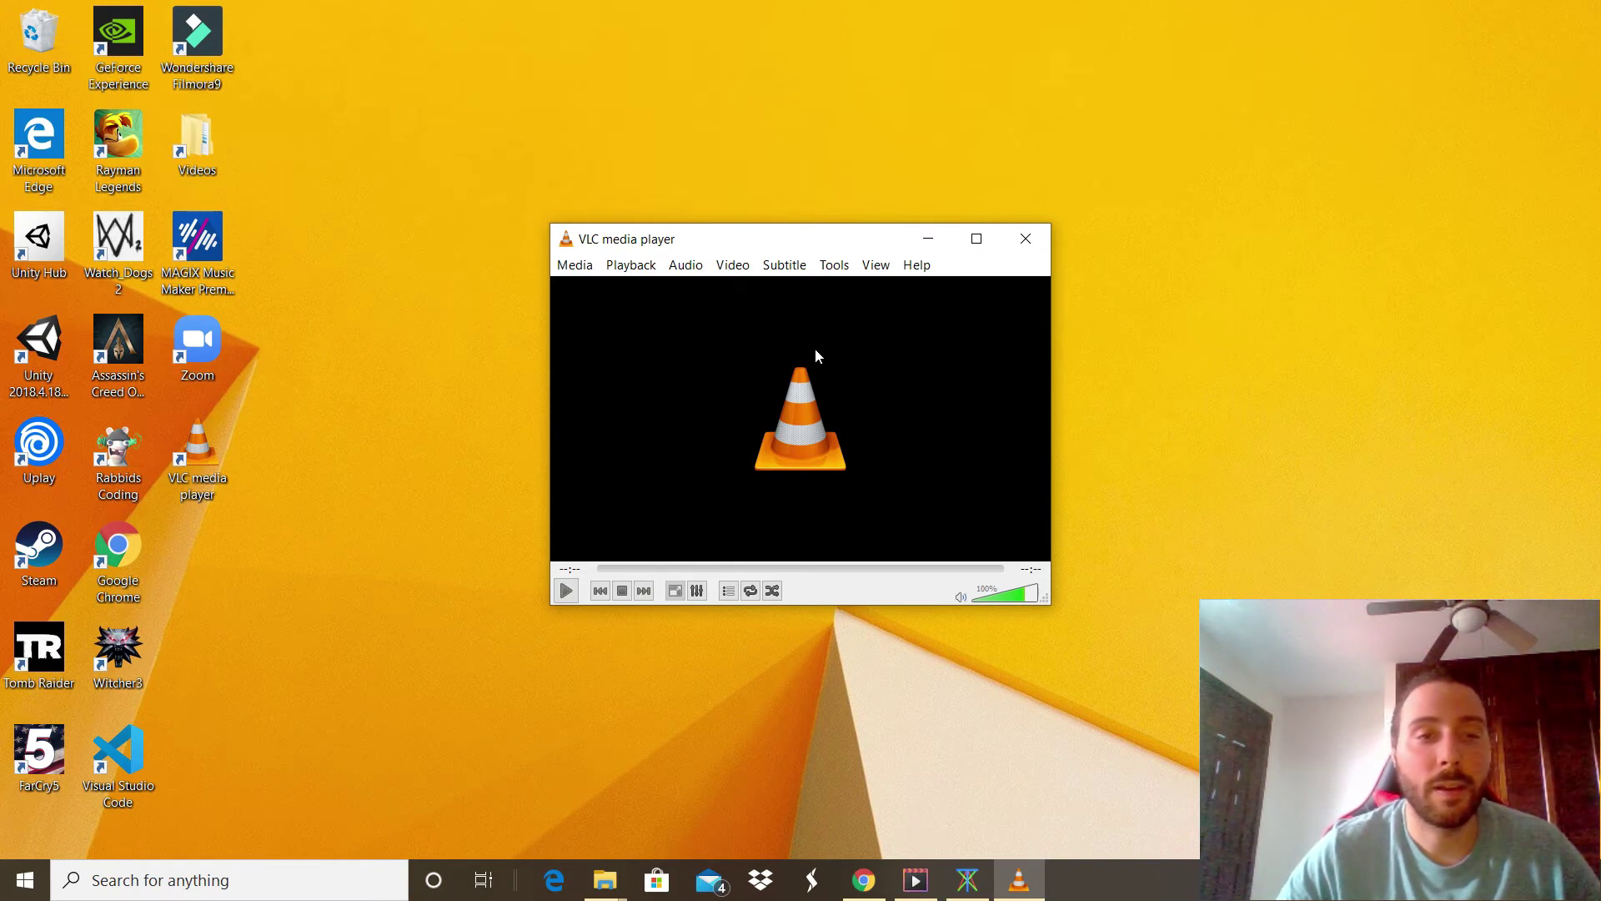
Open the video lucifer.201.hdtv-lol[ettv] from the Example folder and pause its playback
click(572, 267)
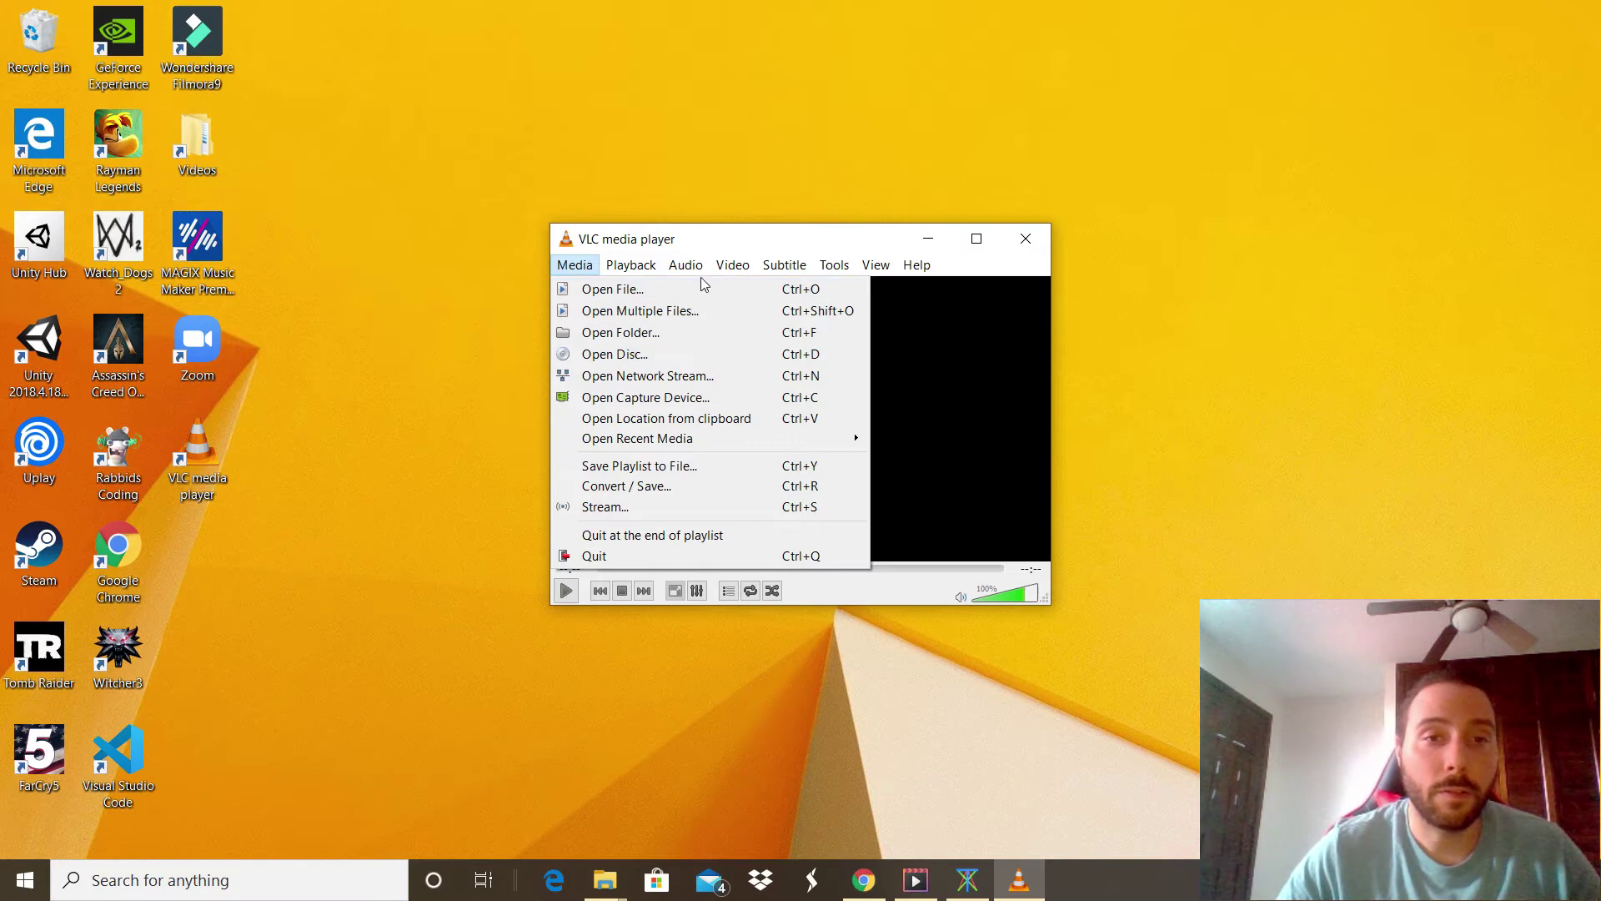
click(652, 297)
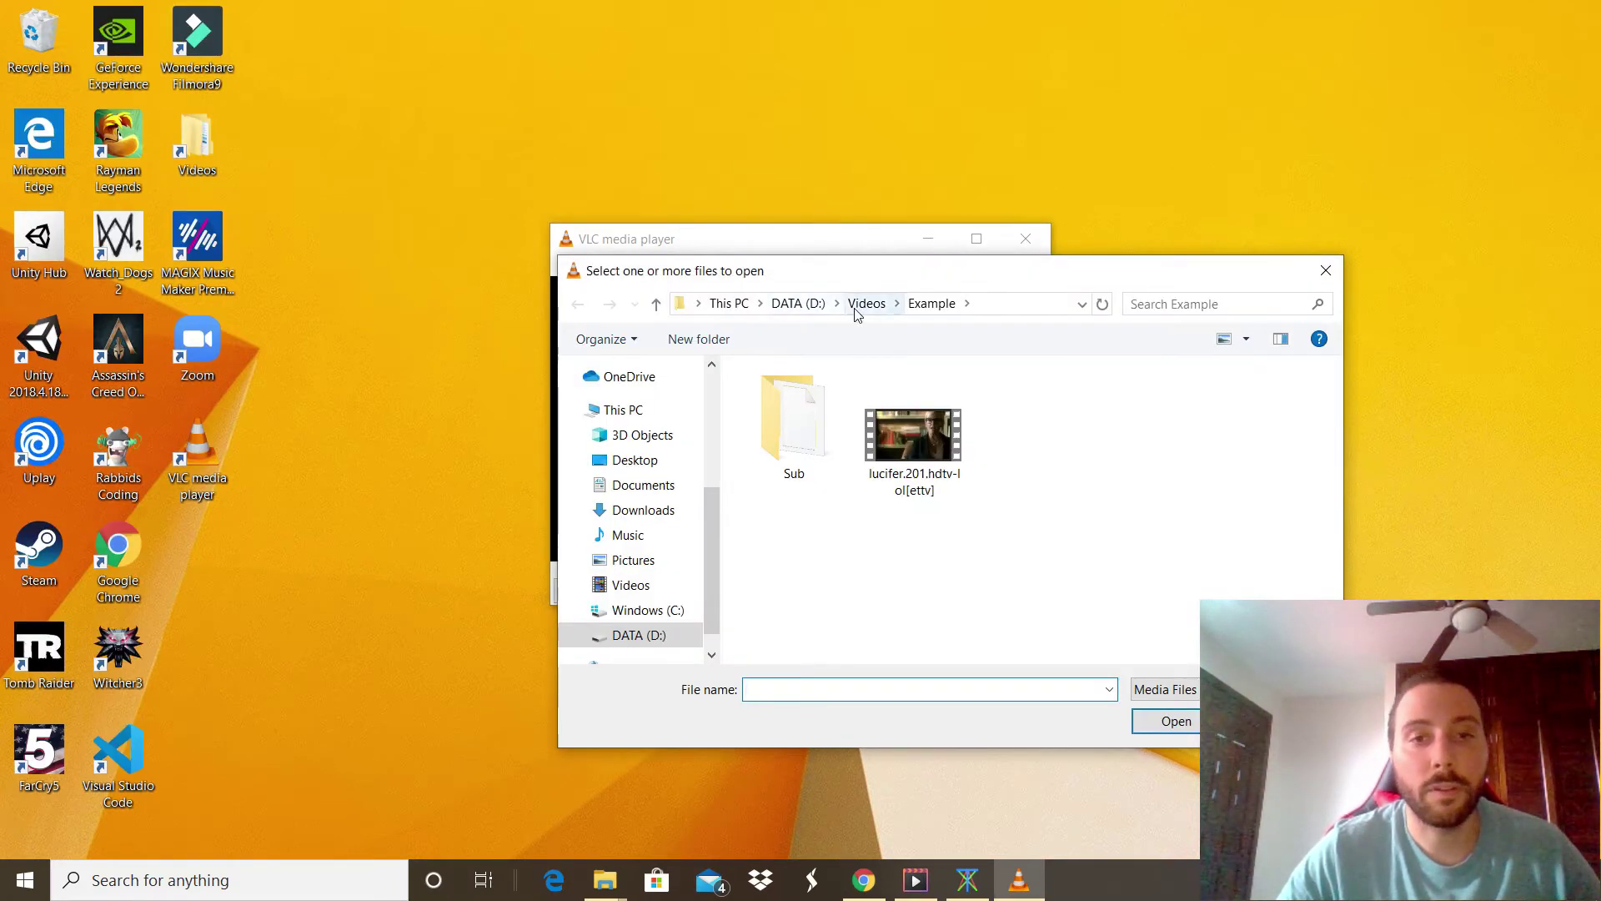
click(937, 432)
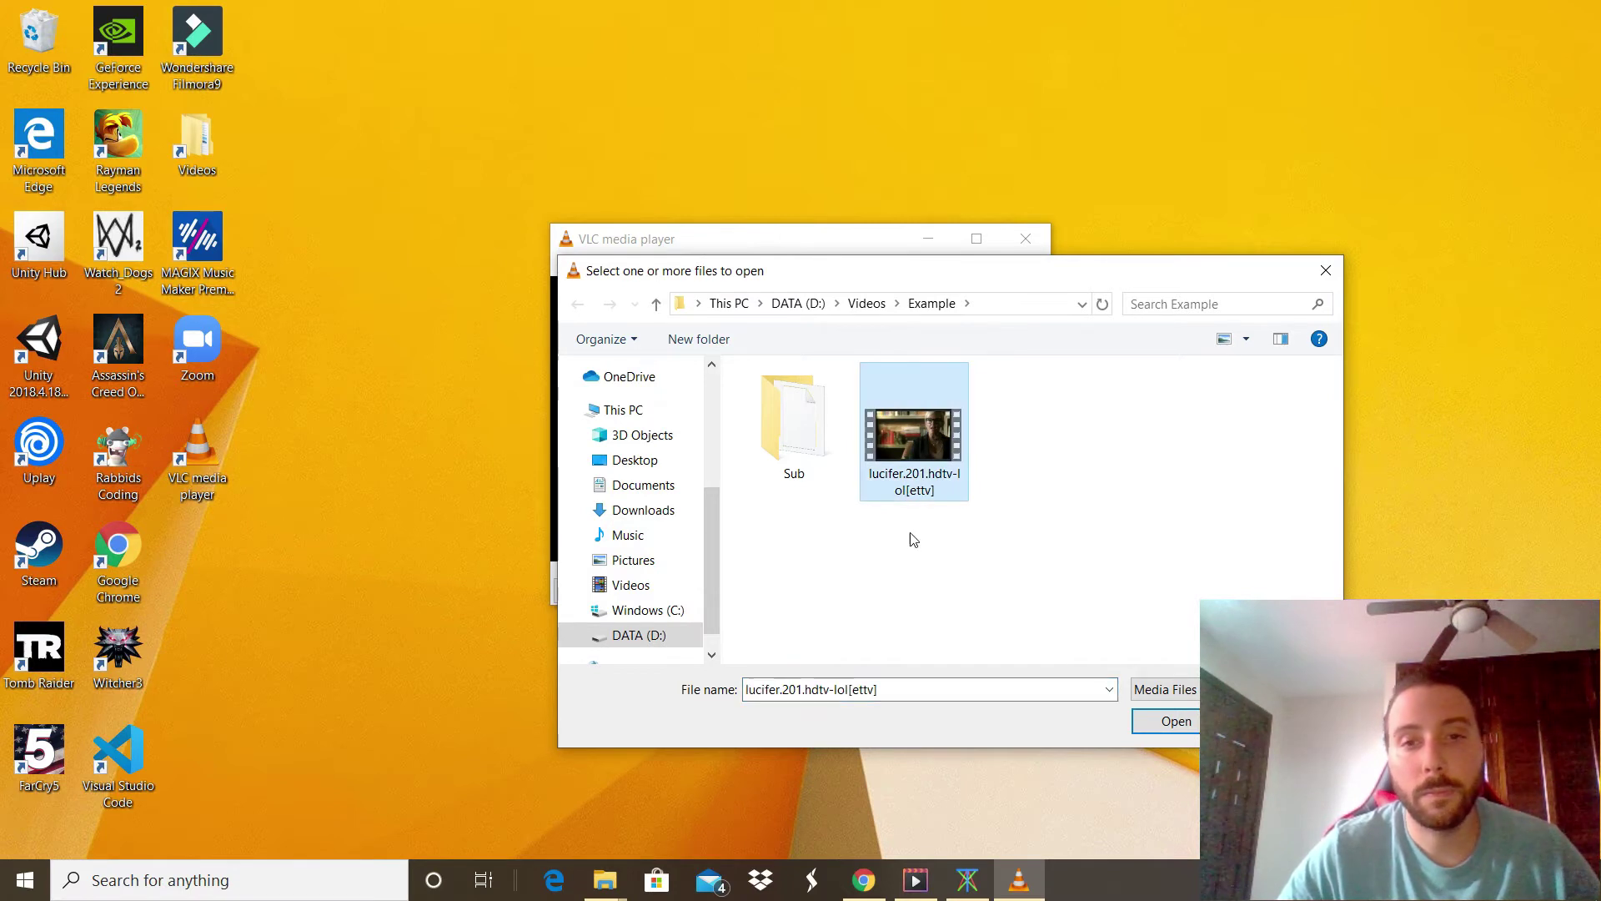
click(1156, 723)
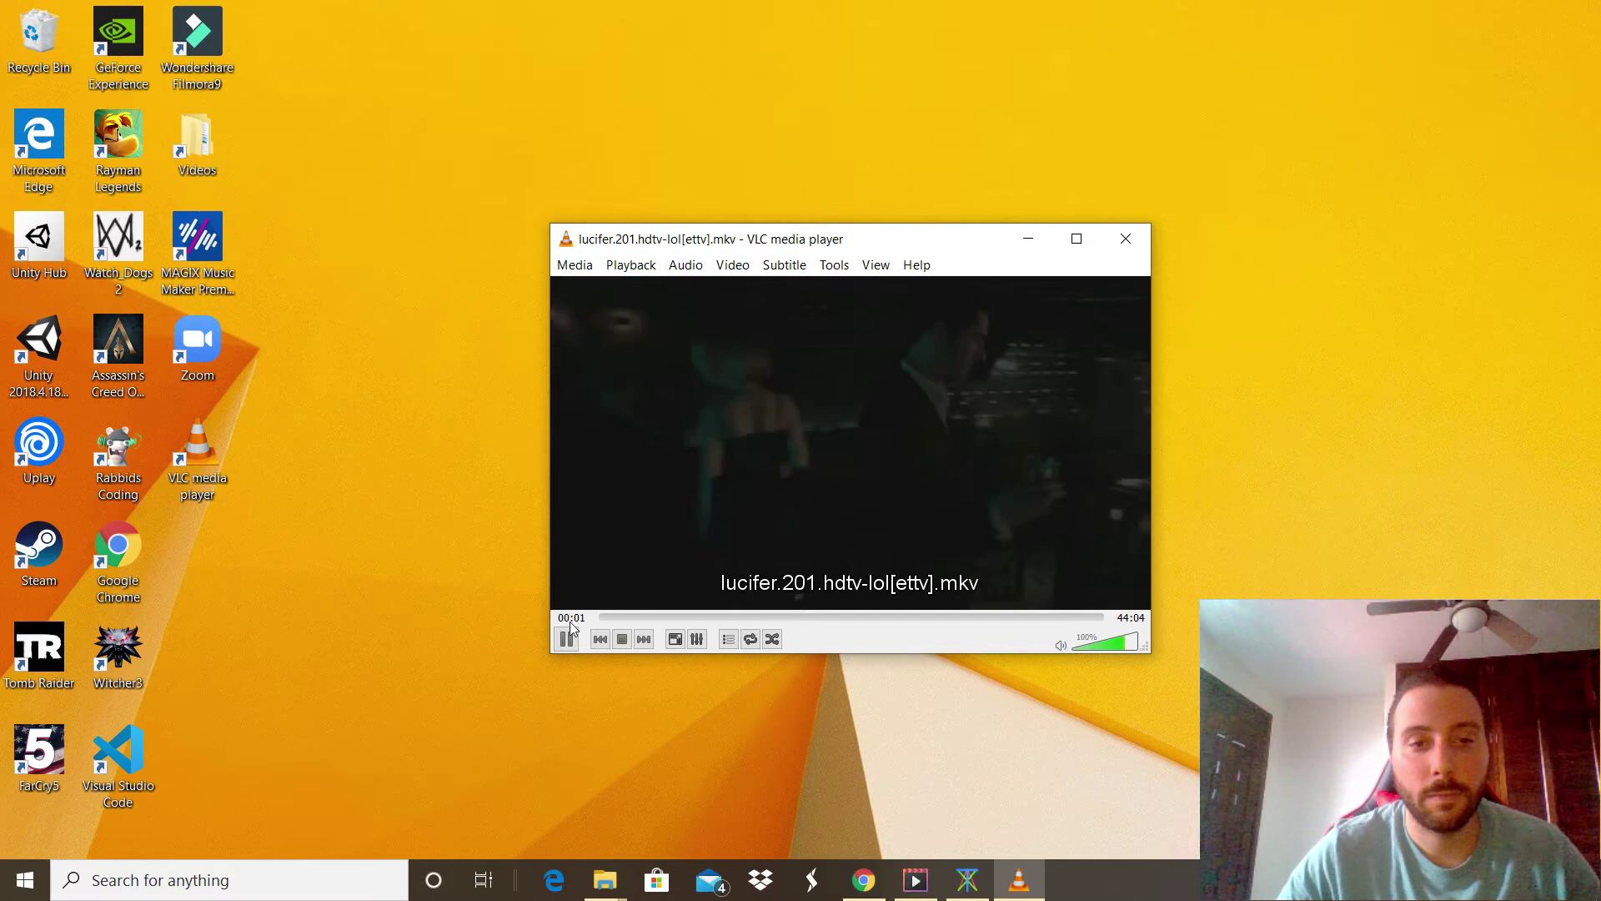
click(567, 640)
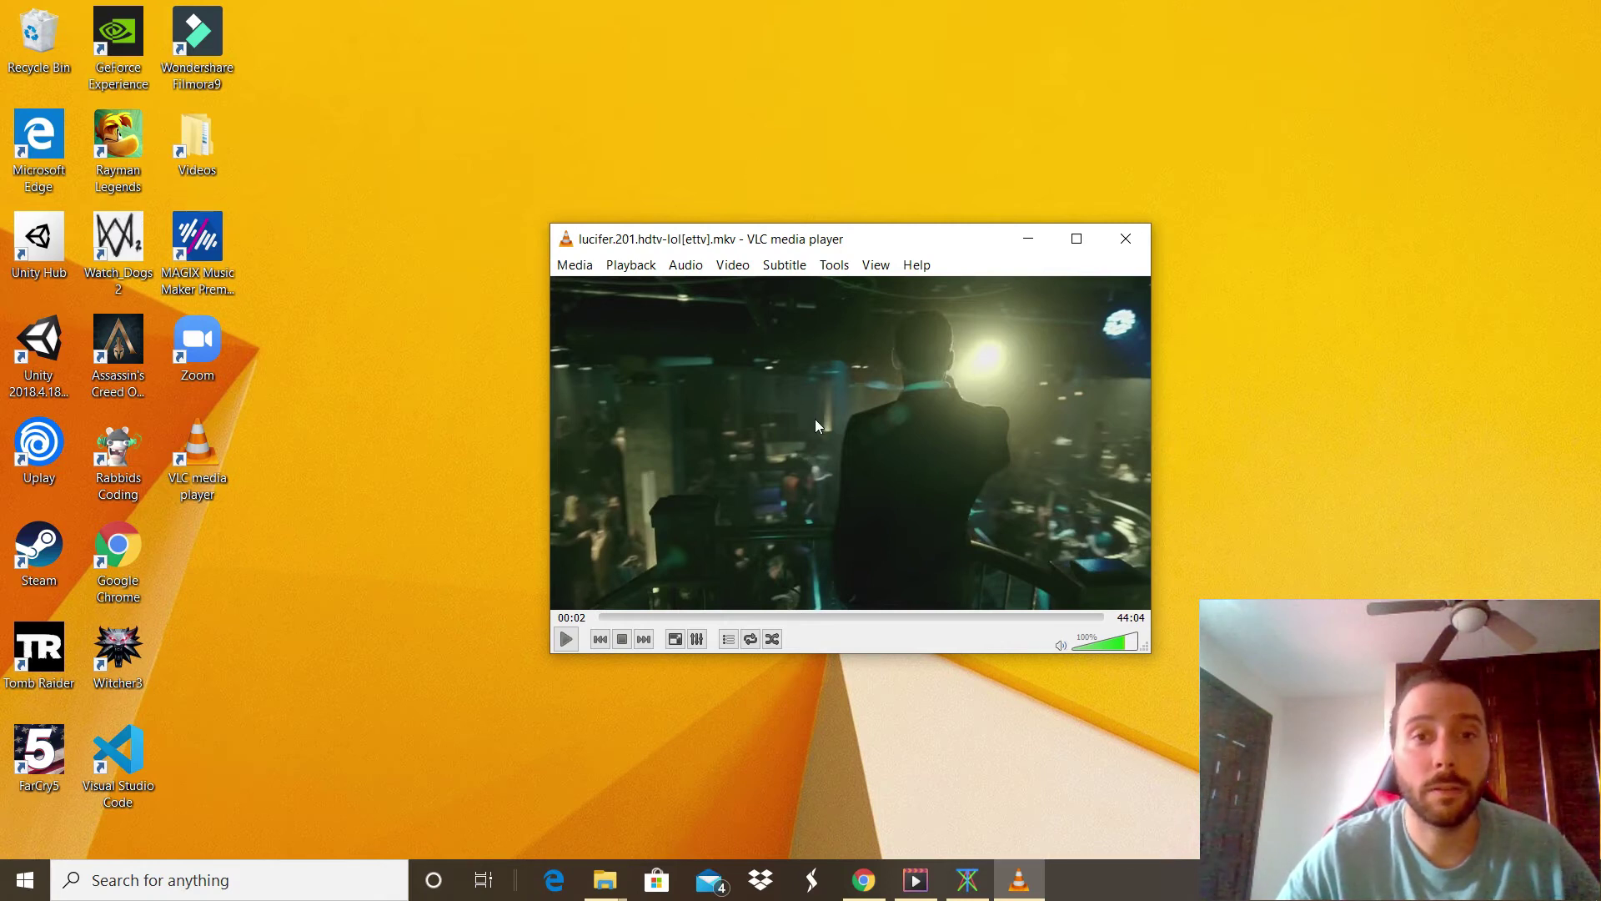
Add the subtitle file lucifer.201.hdtv-lol[ettv]-eng.srt from the Sub folder and play the video briefly to check it
key(alt)
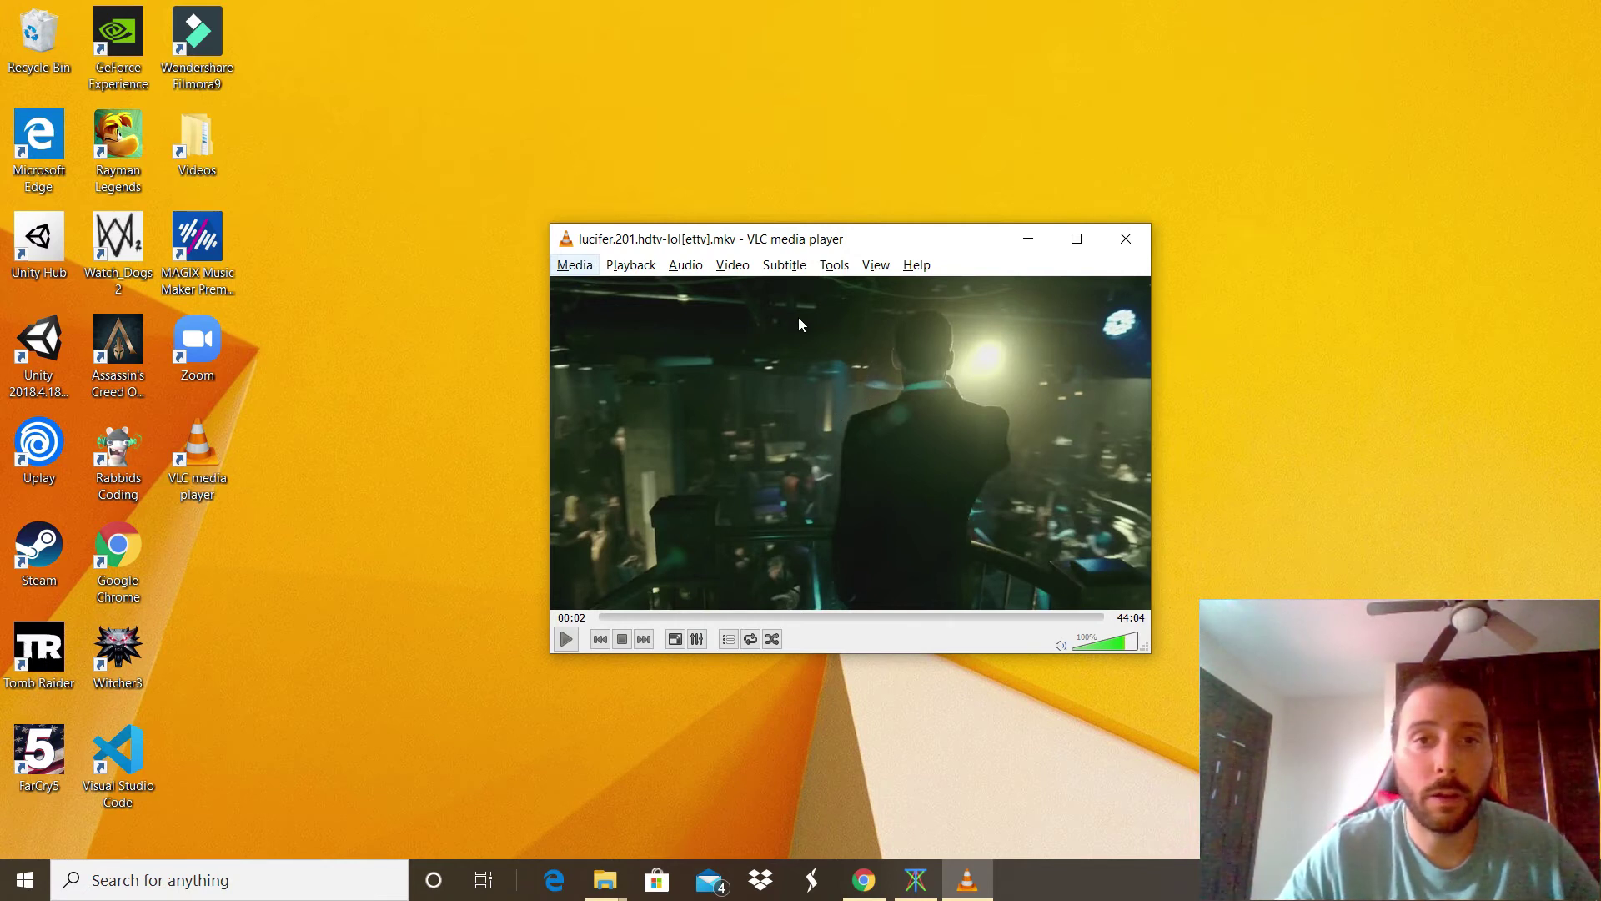
click(784, 267)
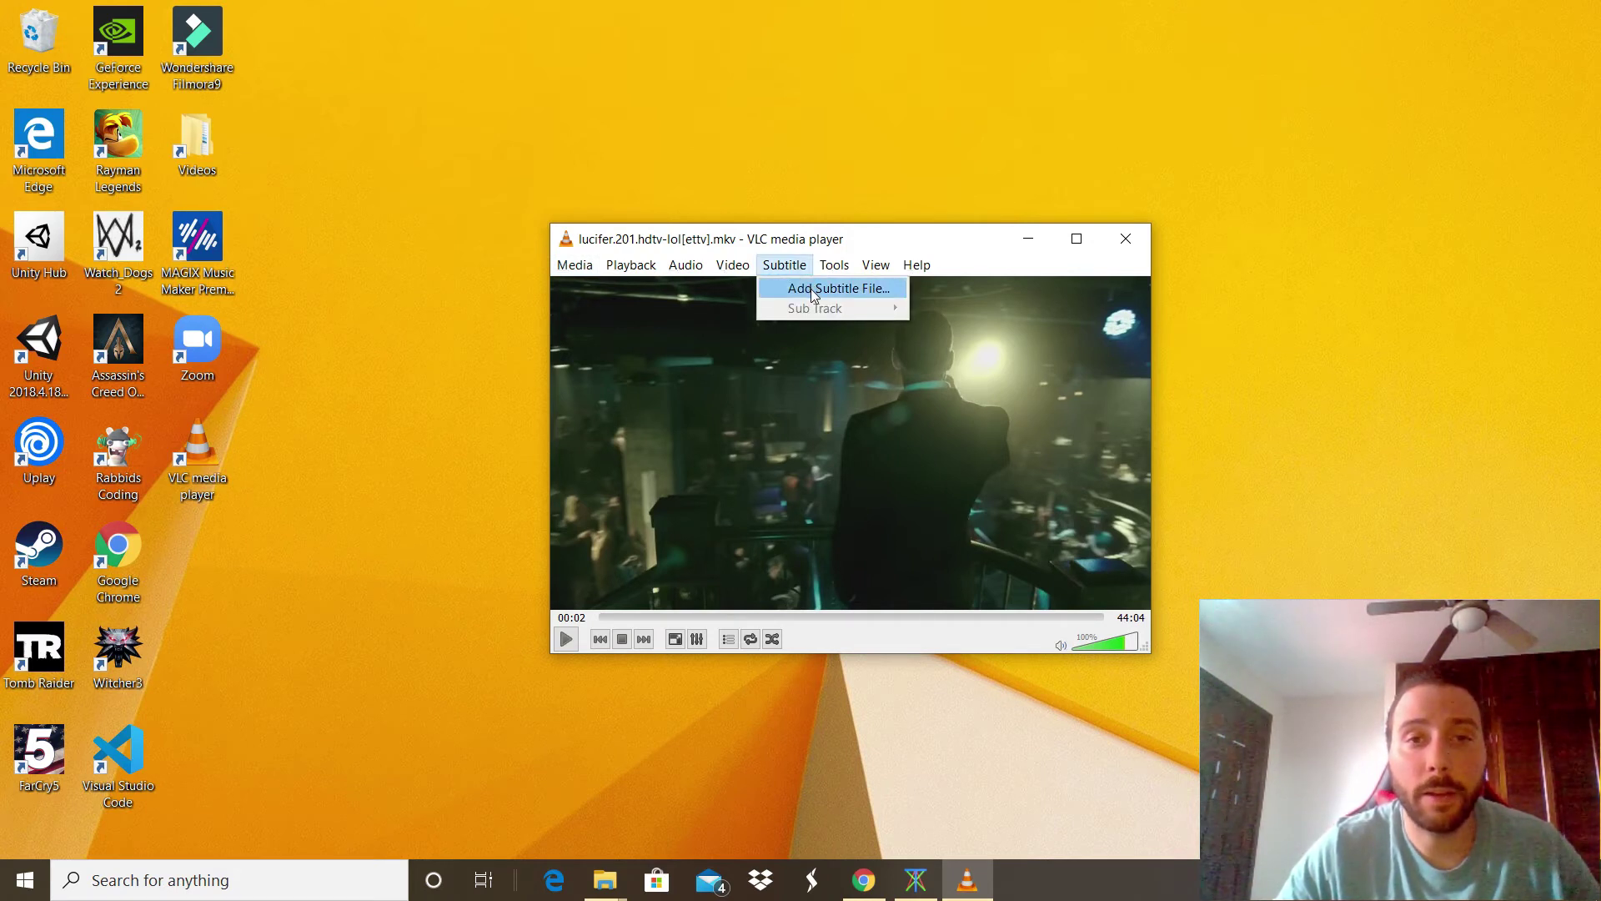
click(813, 290)
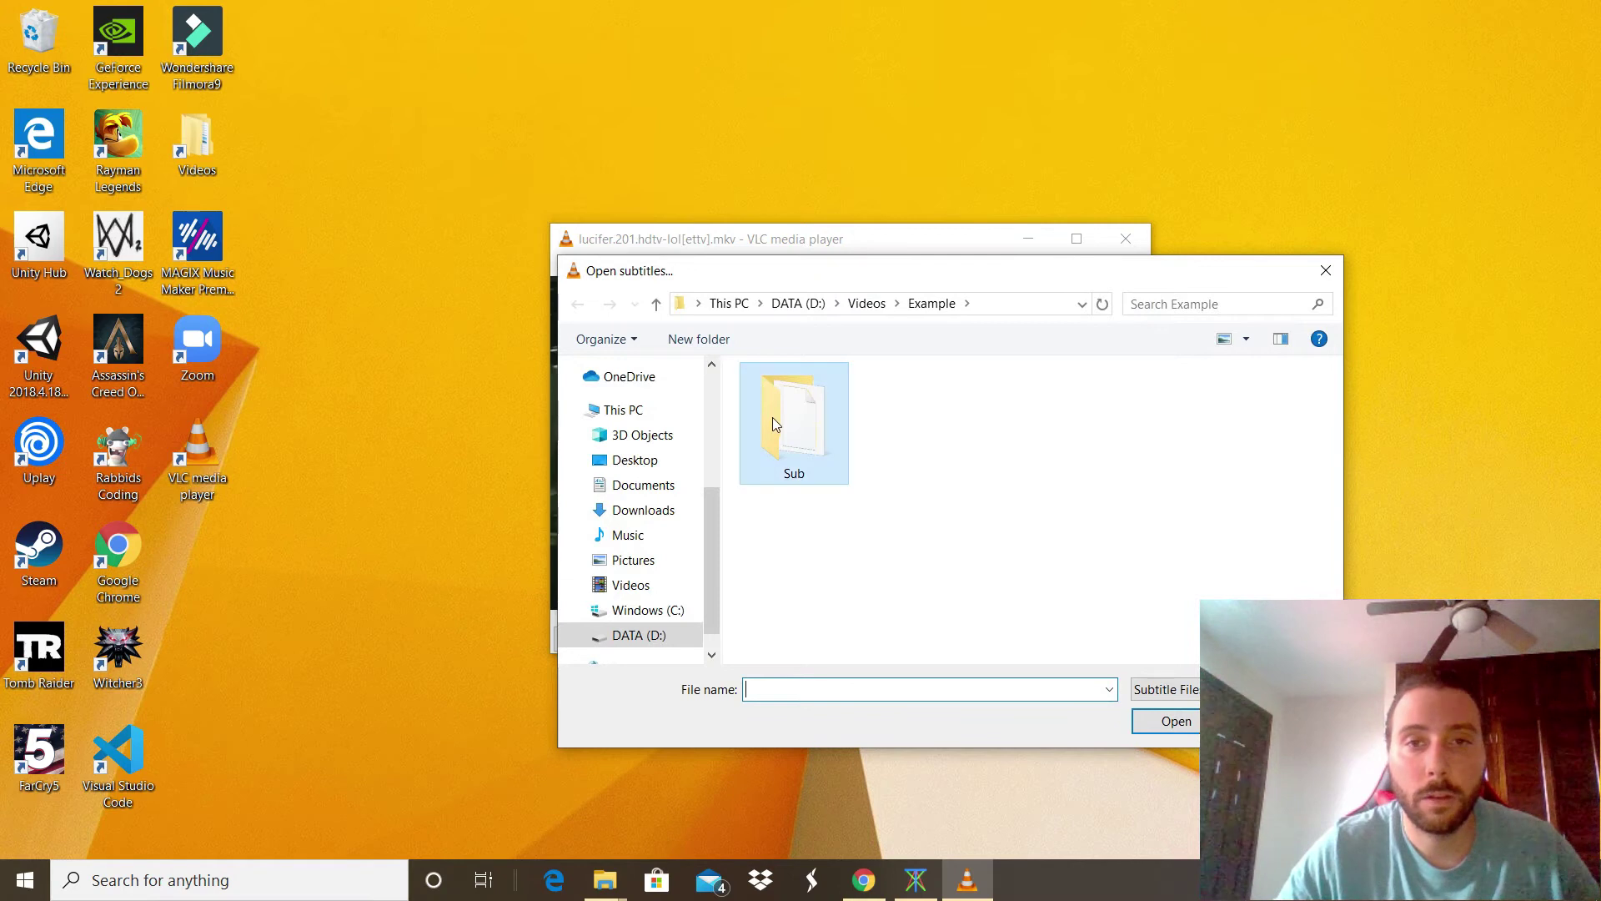
double_click(773, 421)
click(834, 414)
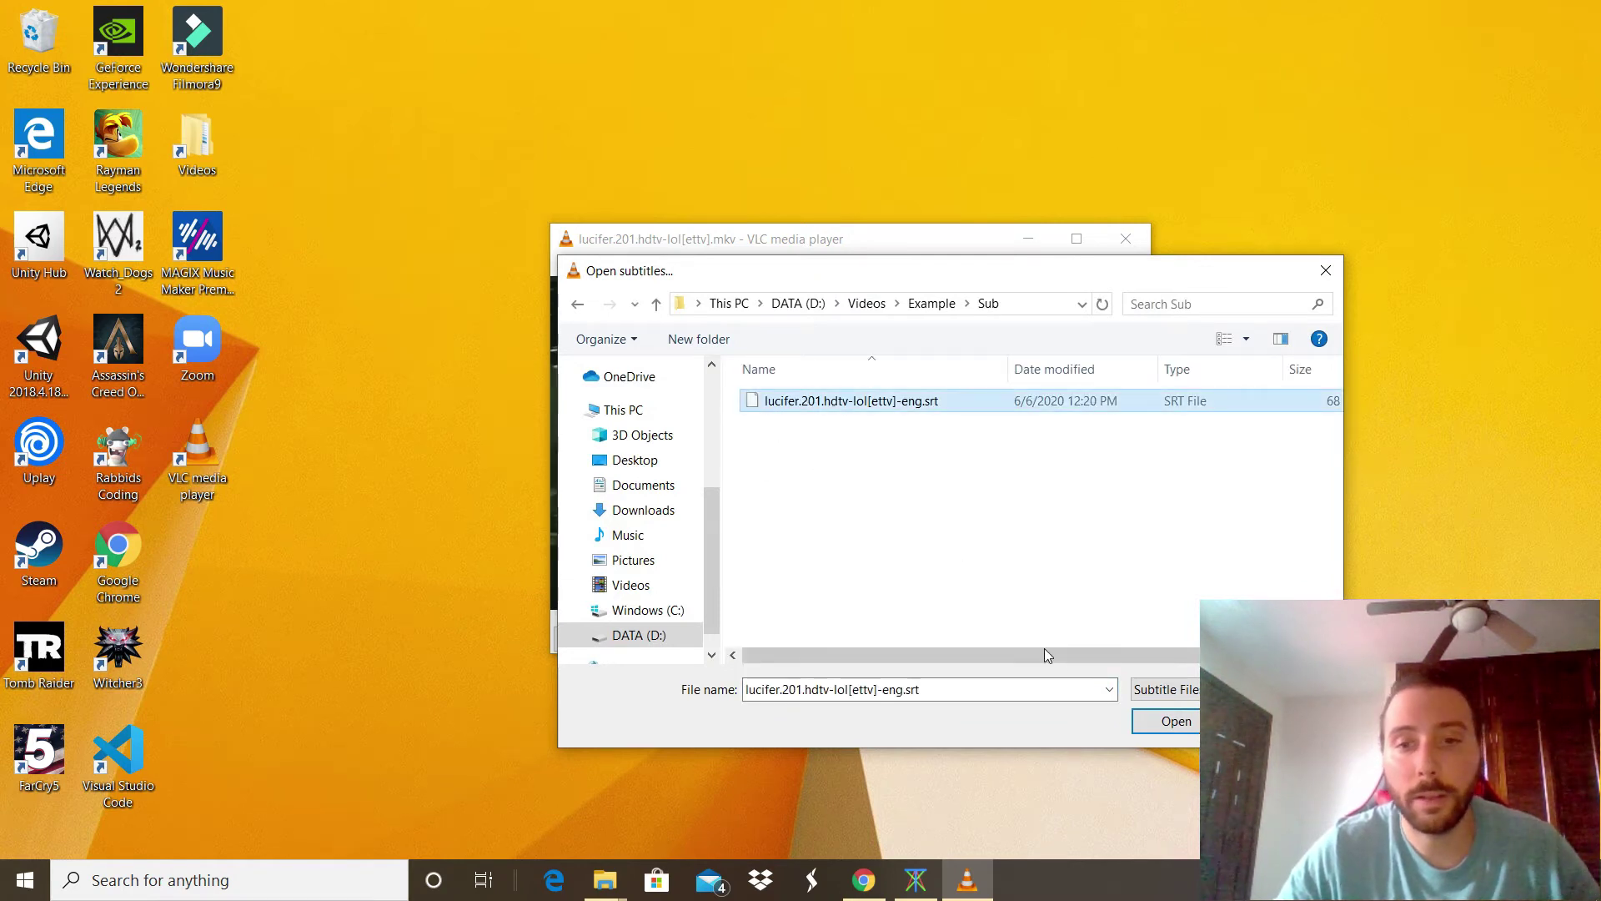
click(1144, 724)
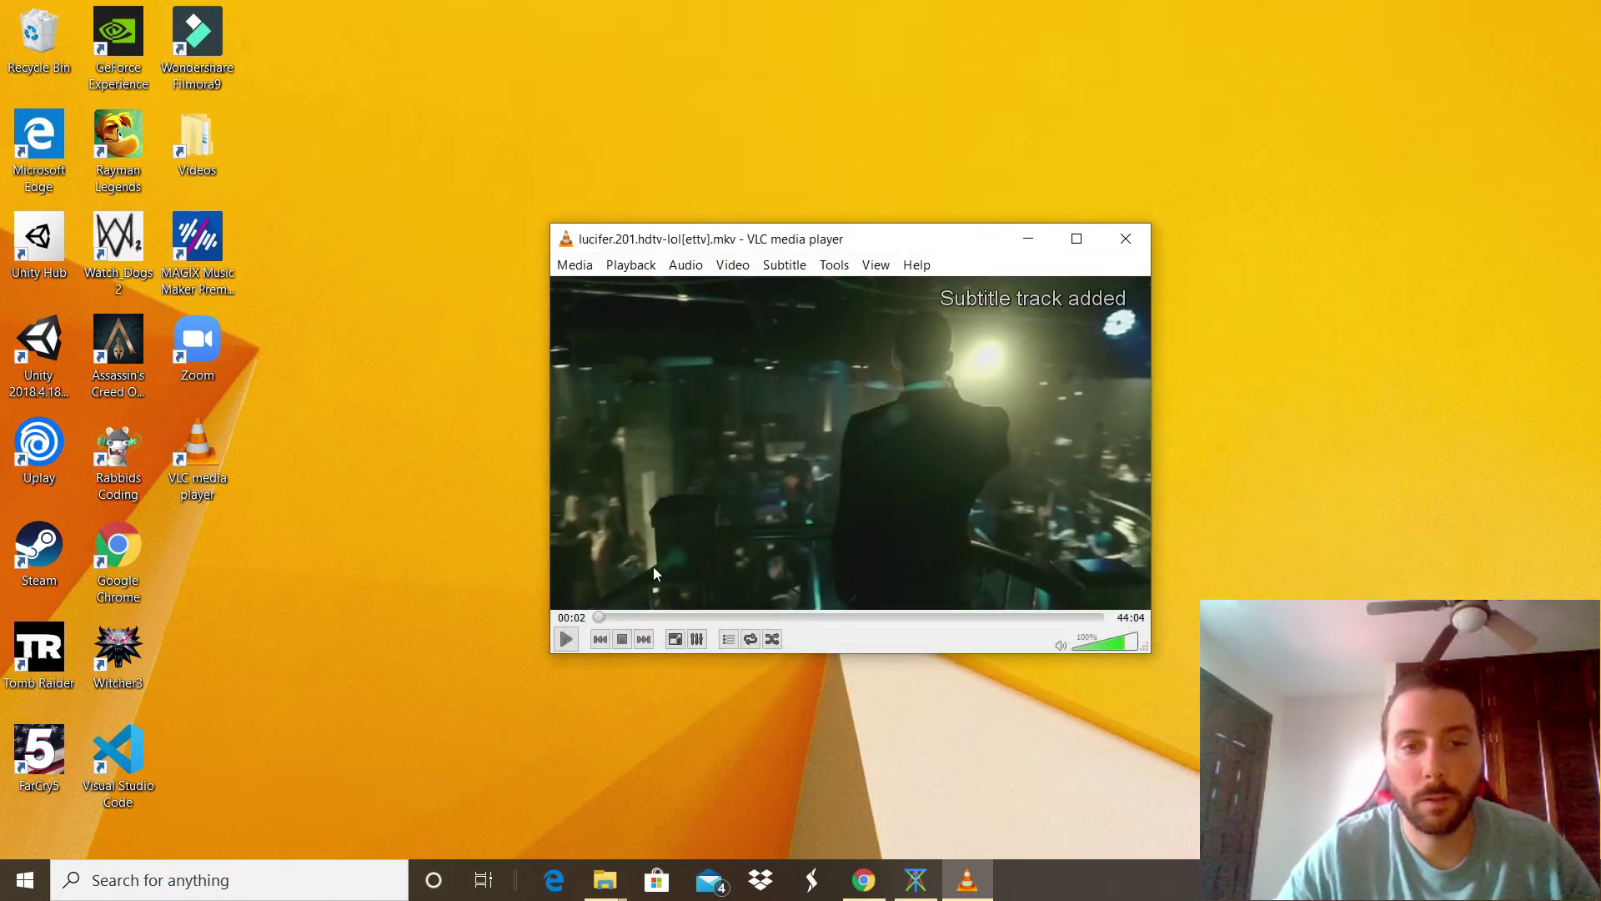
click(567, 640)
click(567, 639)
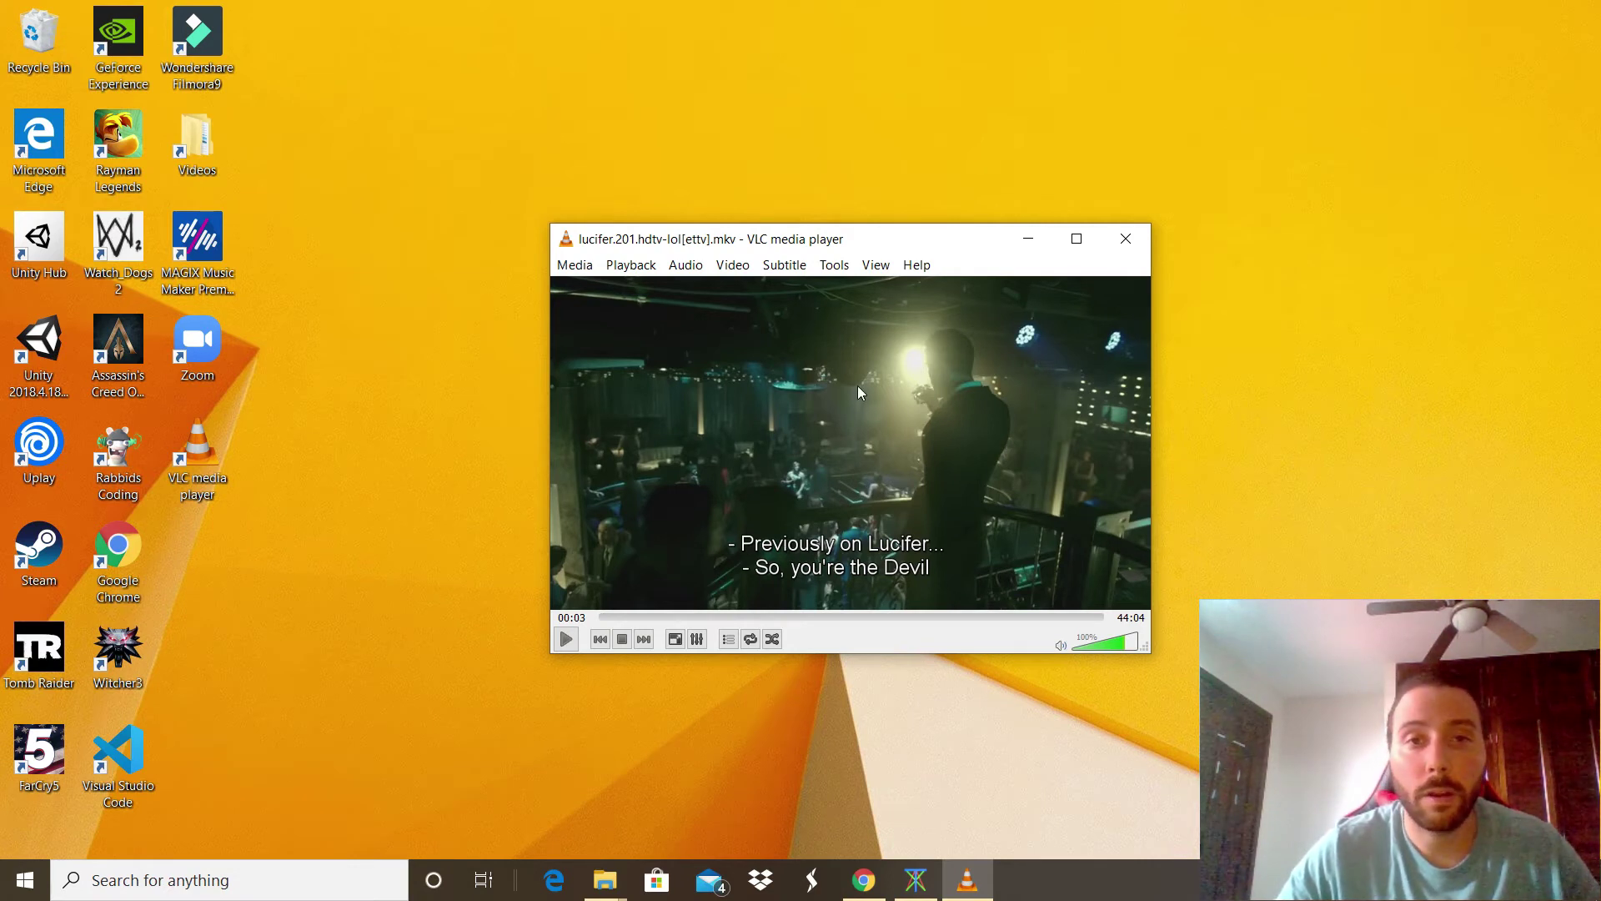
In the subtitle preferences, set the font to Algerian and the font size to Large
click(836, 265)
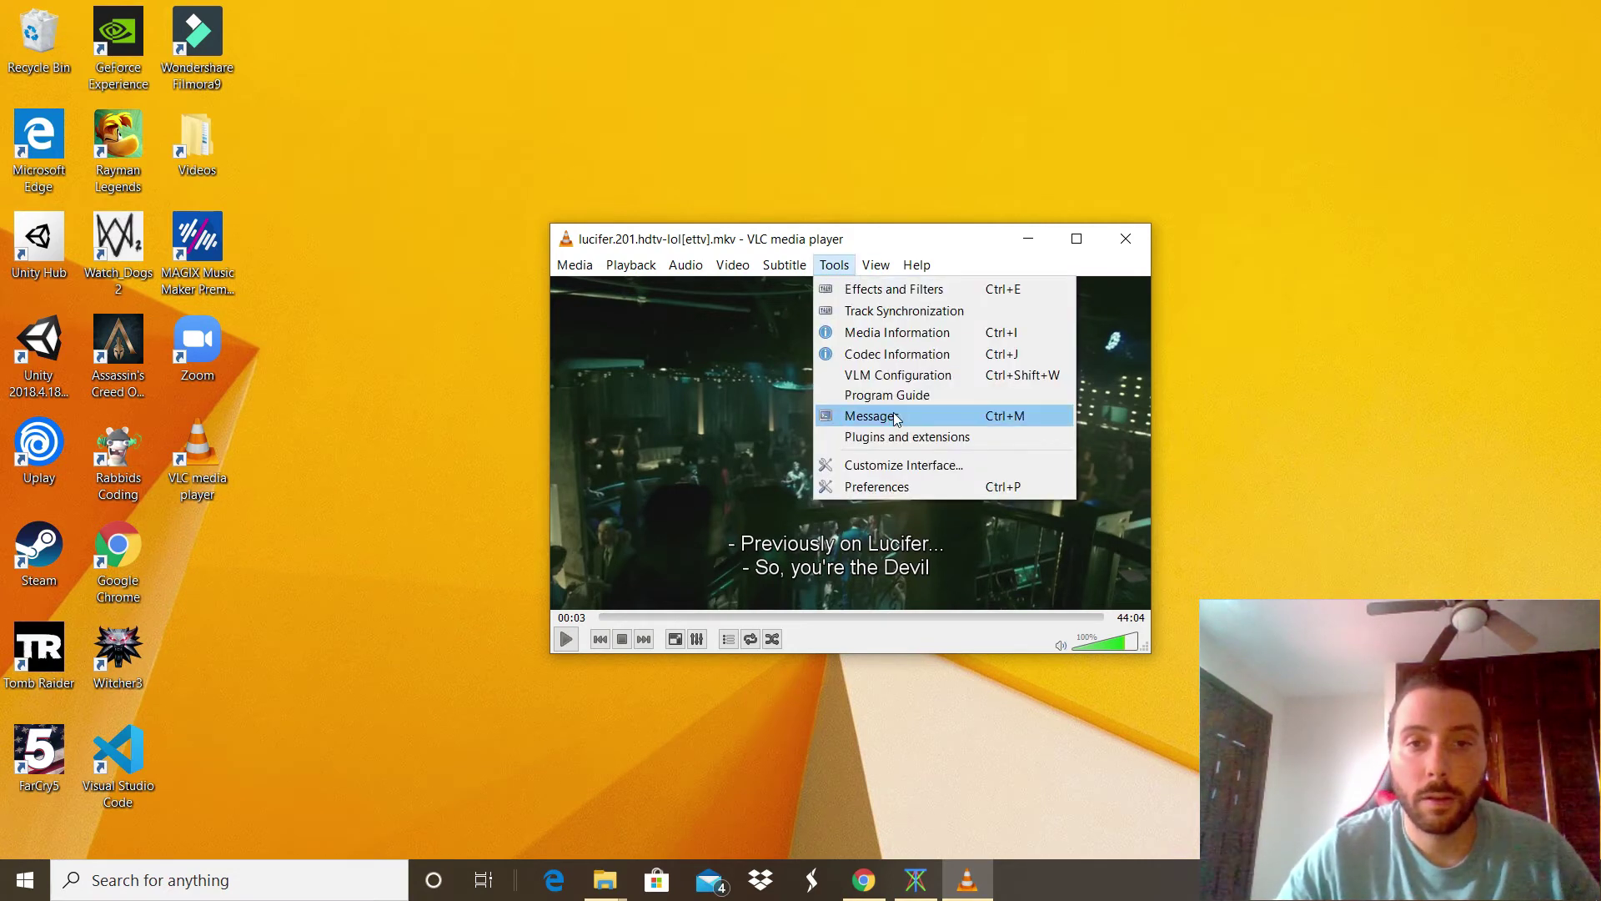
click(868, 490)
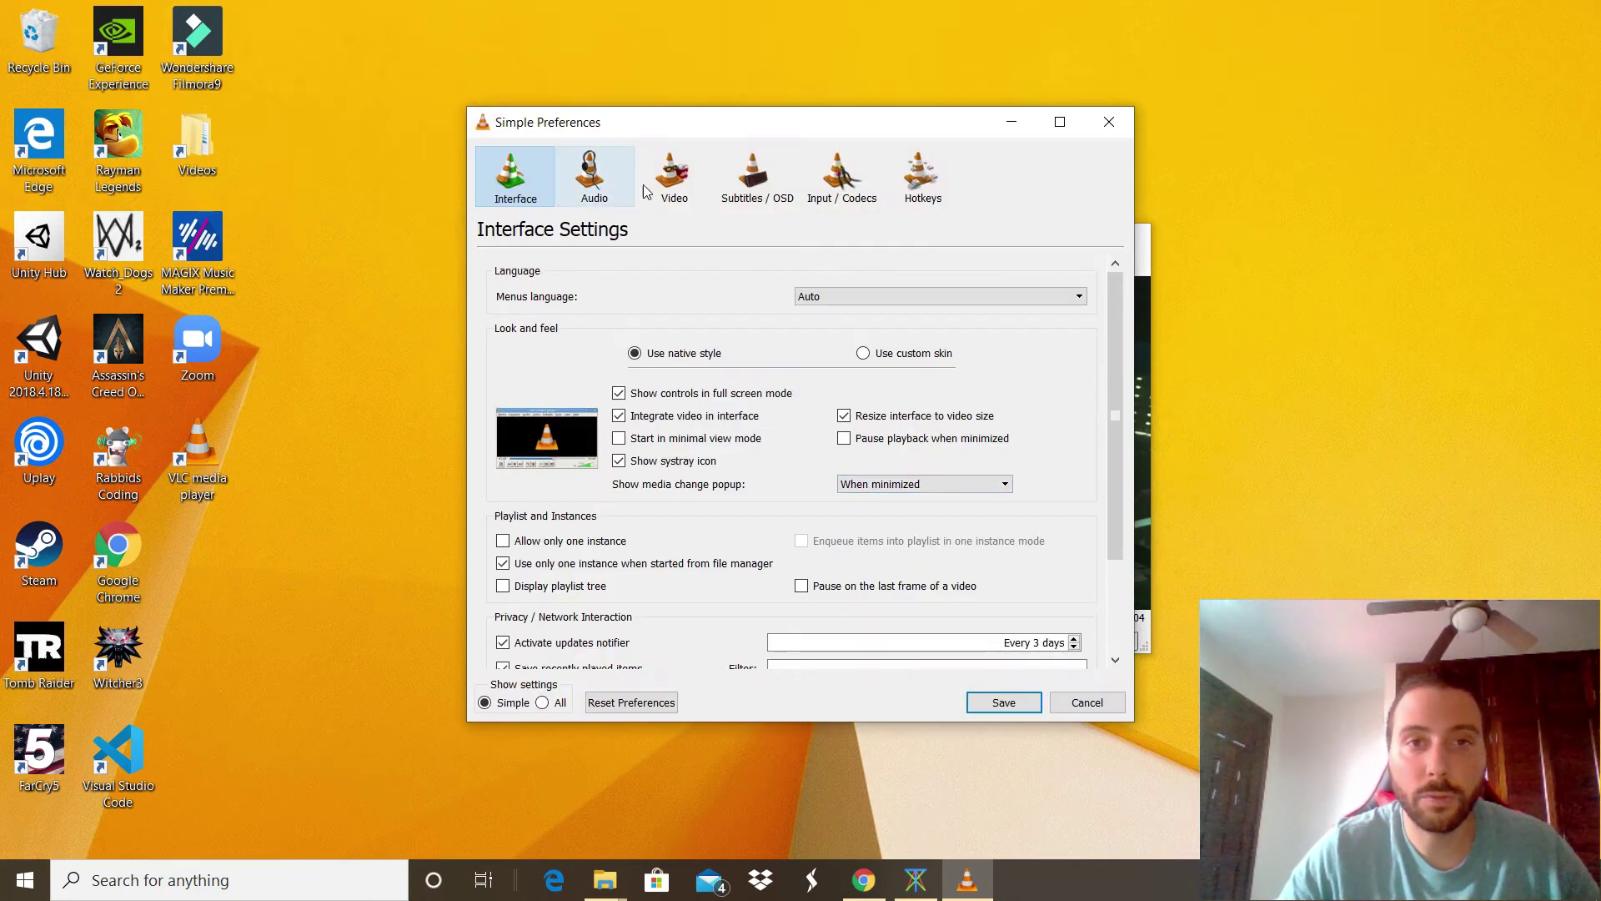
click(751, 198)
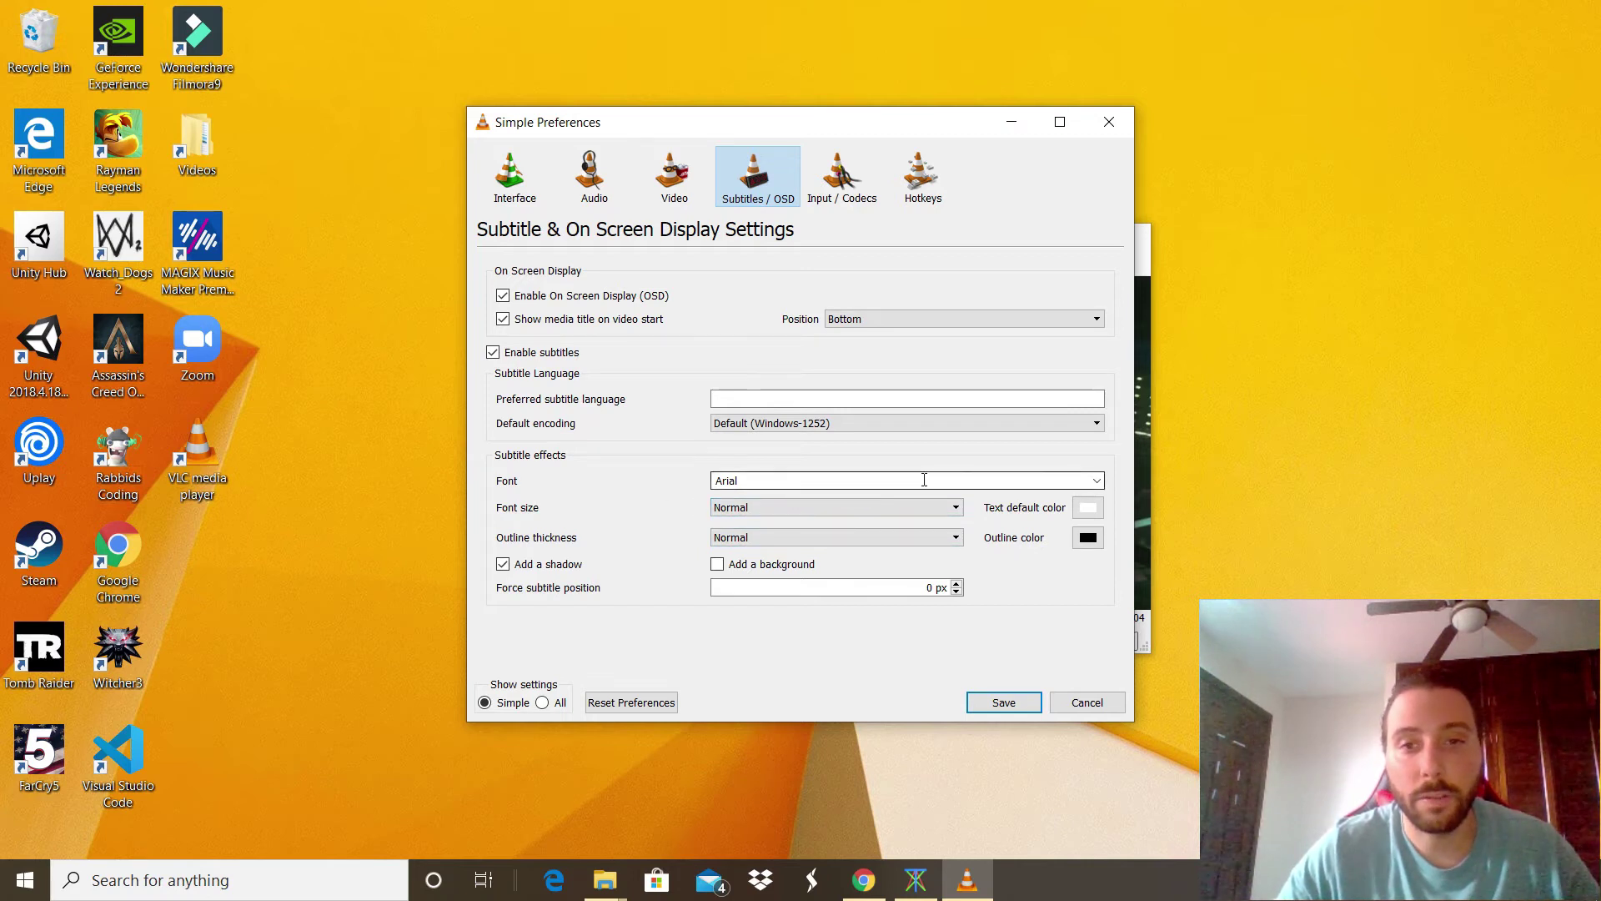
click(1098, 482)
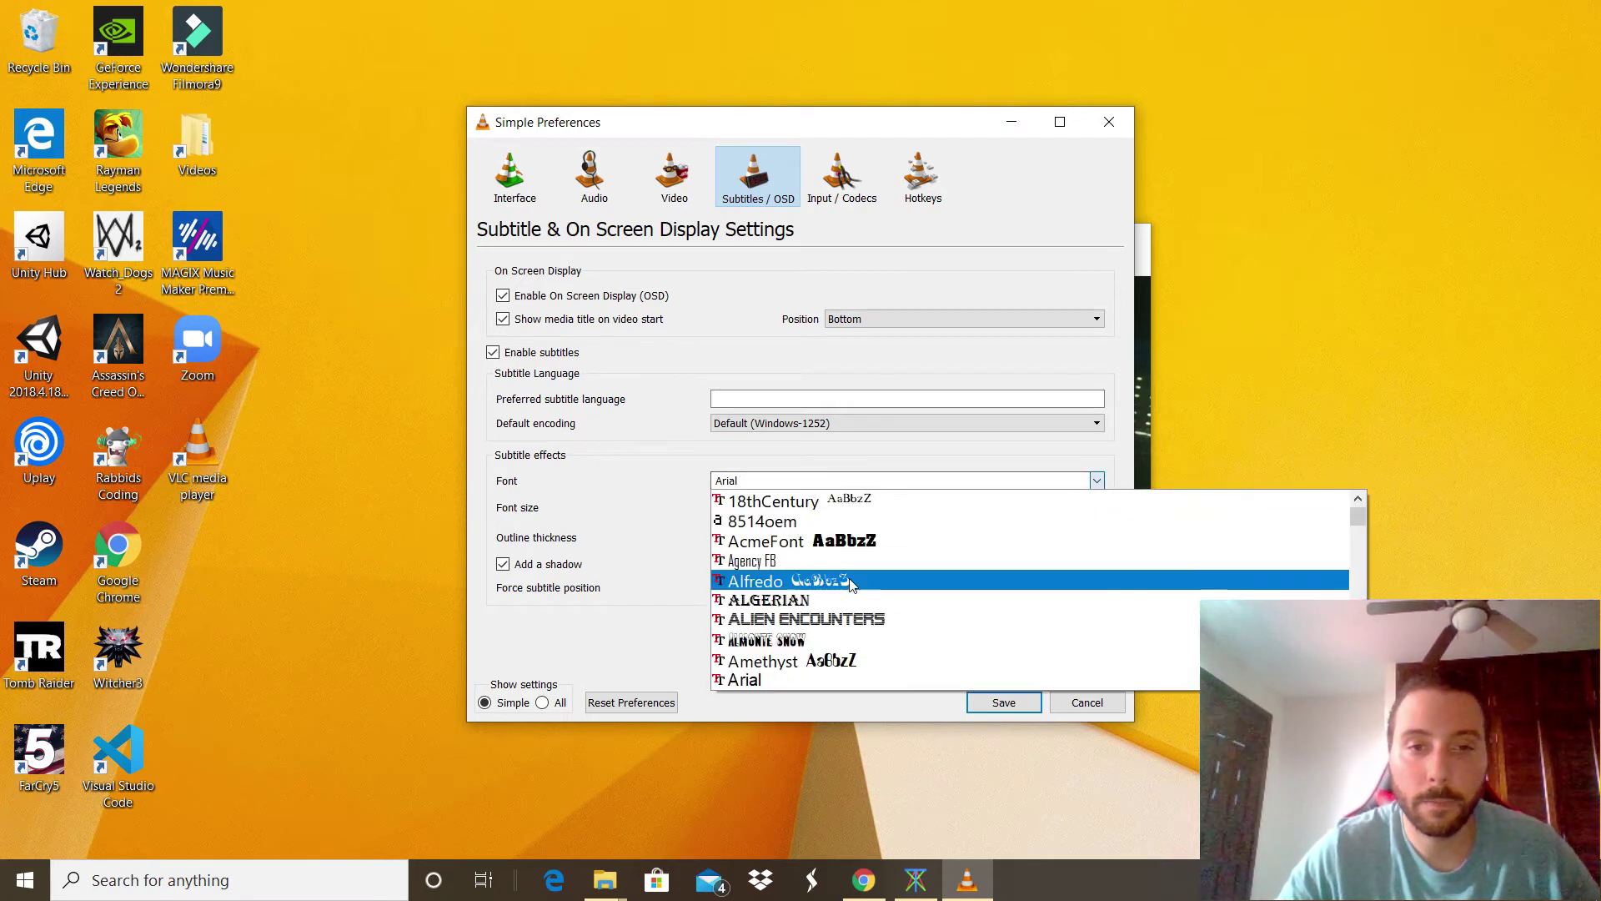
scroll(825, 552, down, 2)
scroll(829, 558, up, 2)
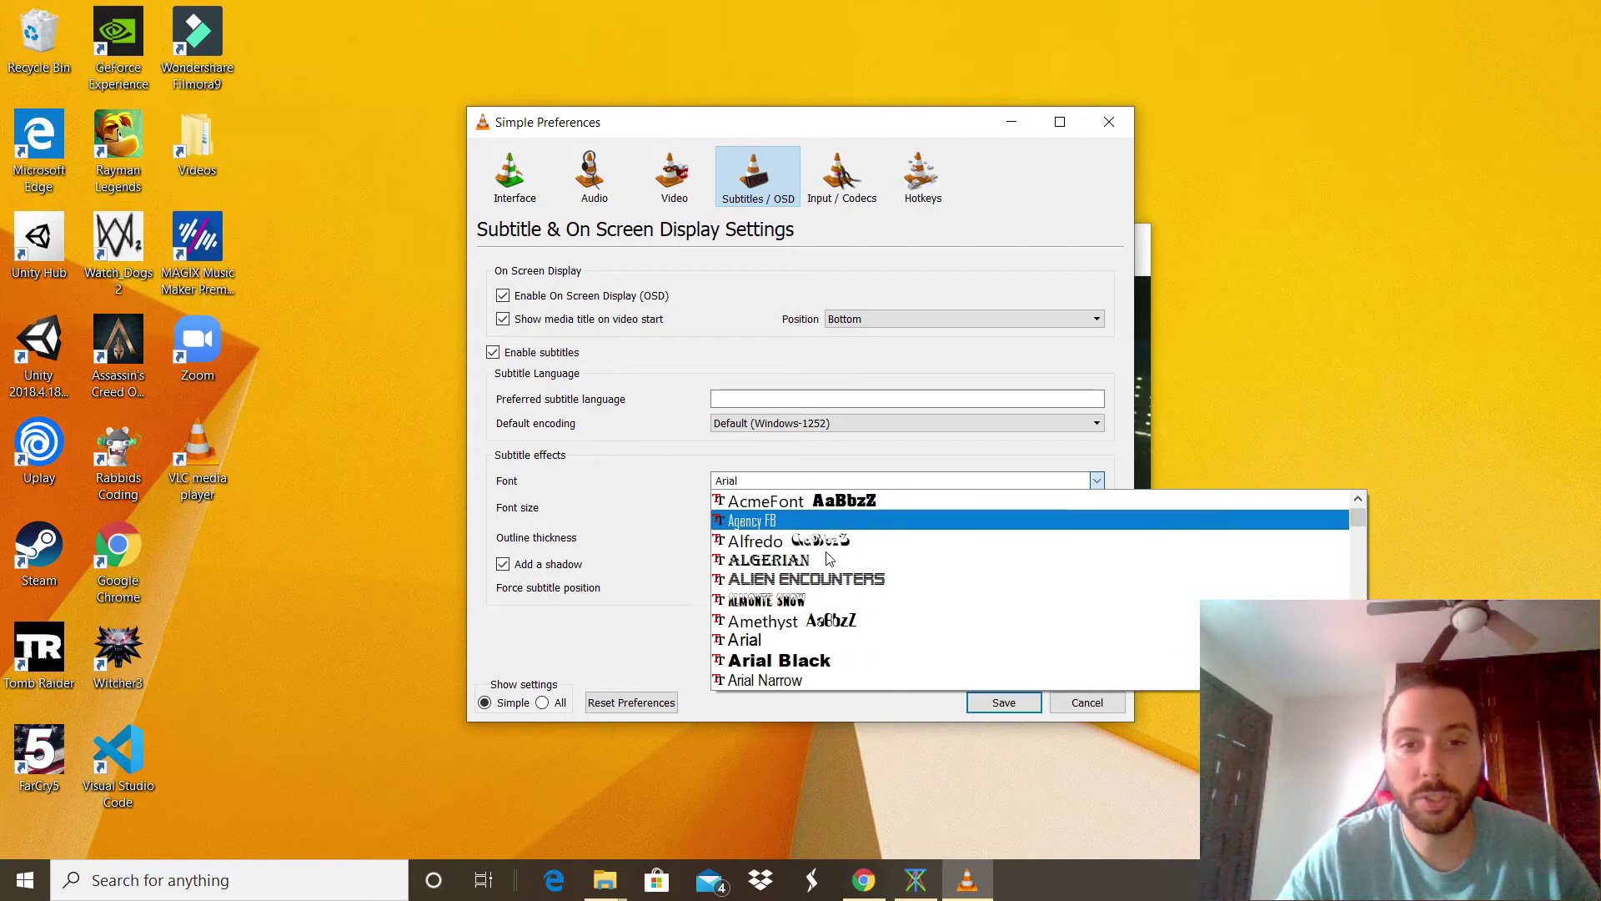
click(762, 560)
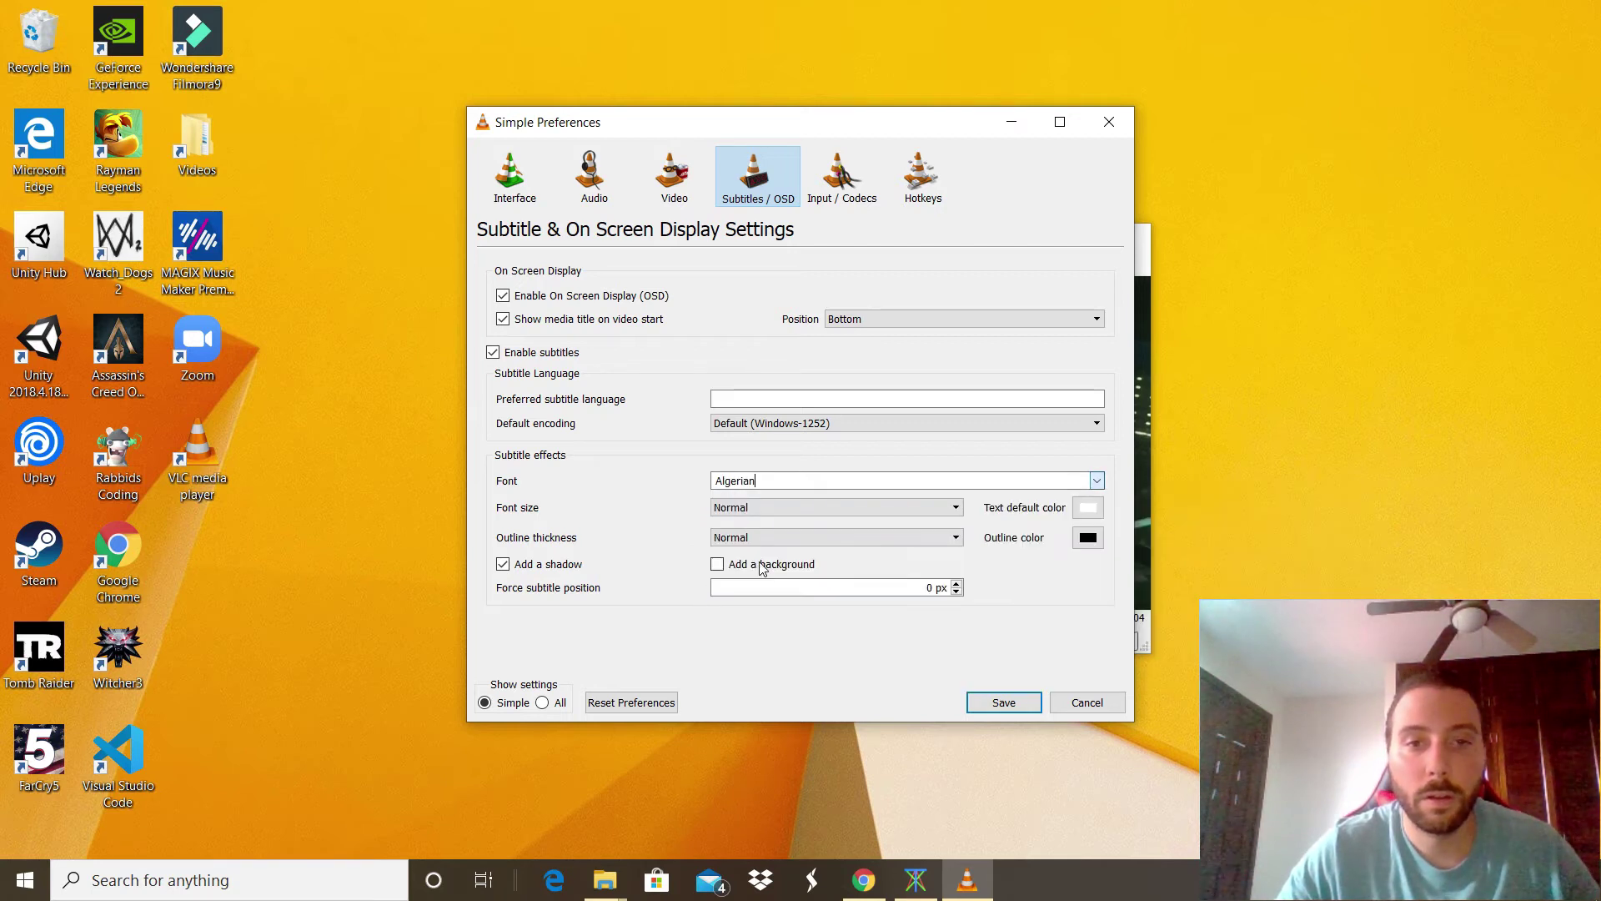
click(950, 509)
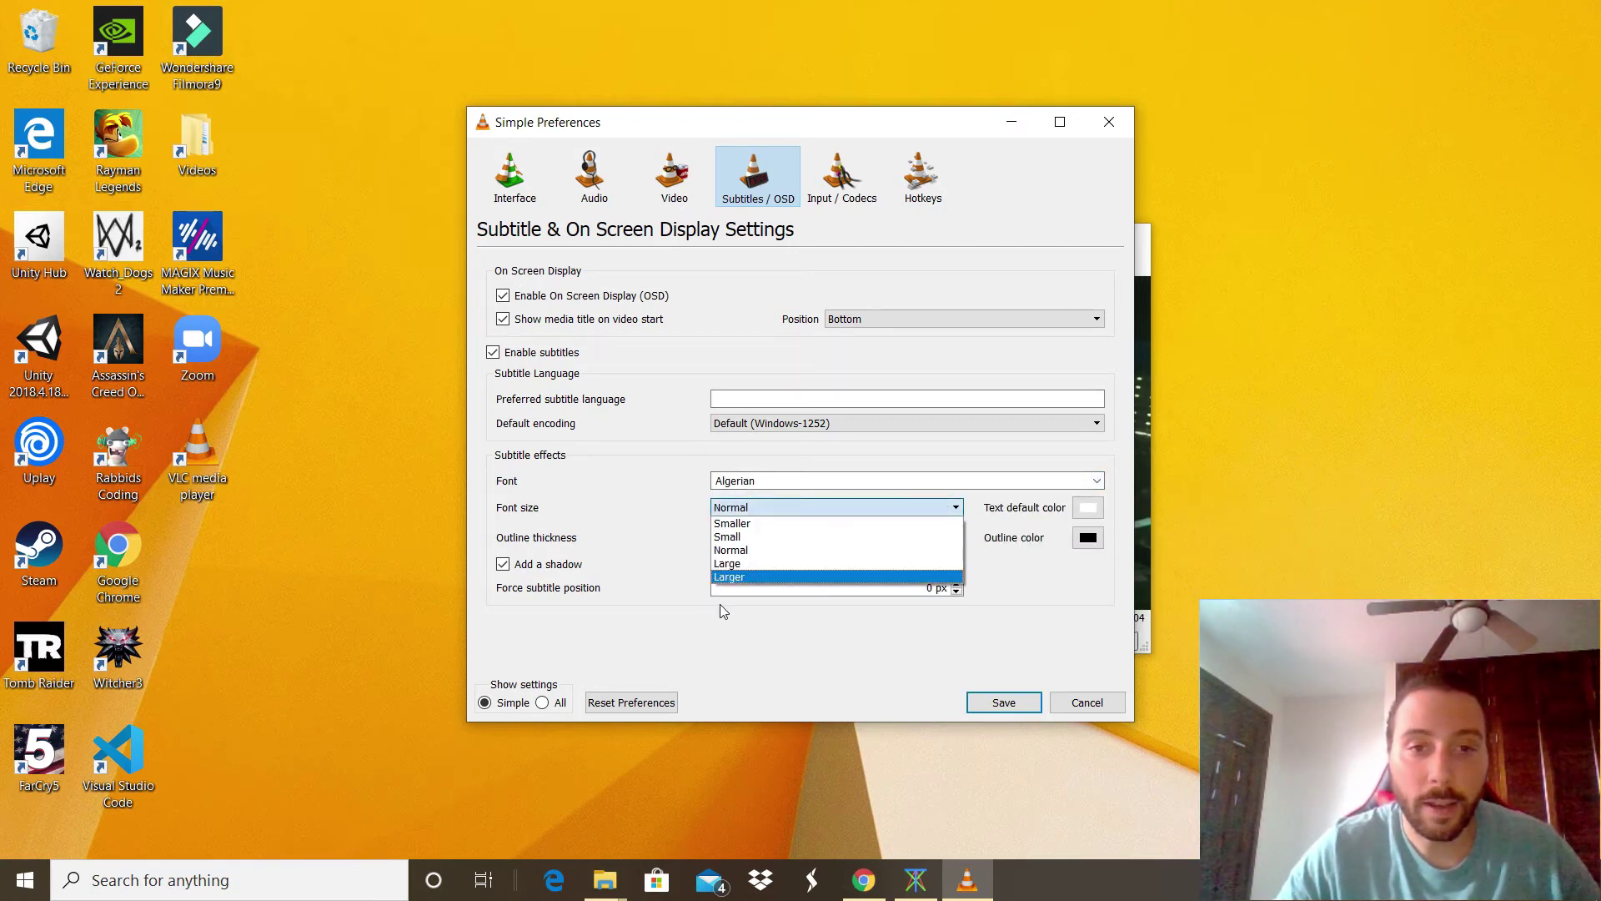
click(726, 564)
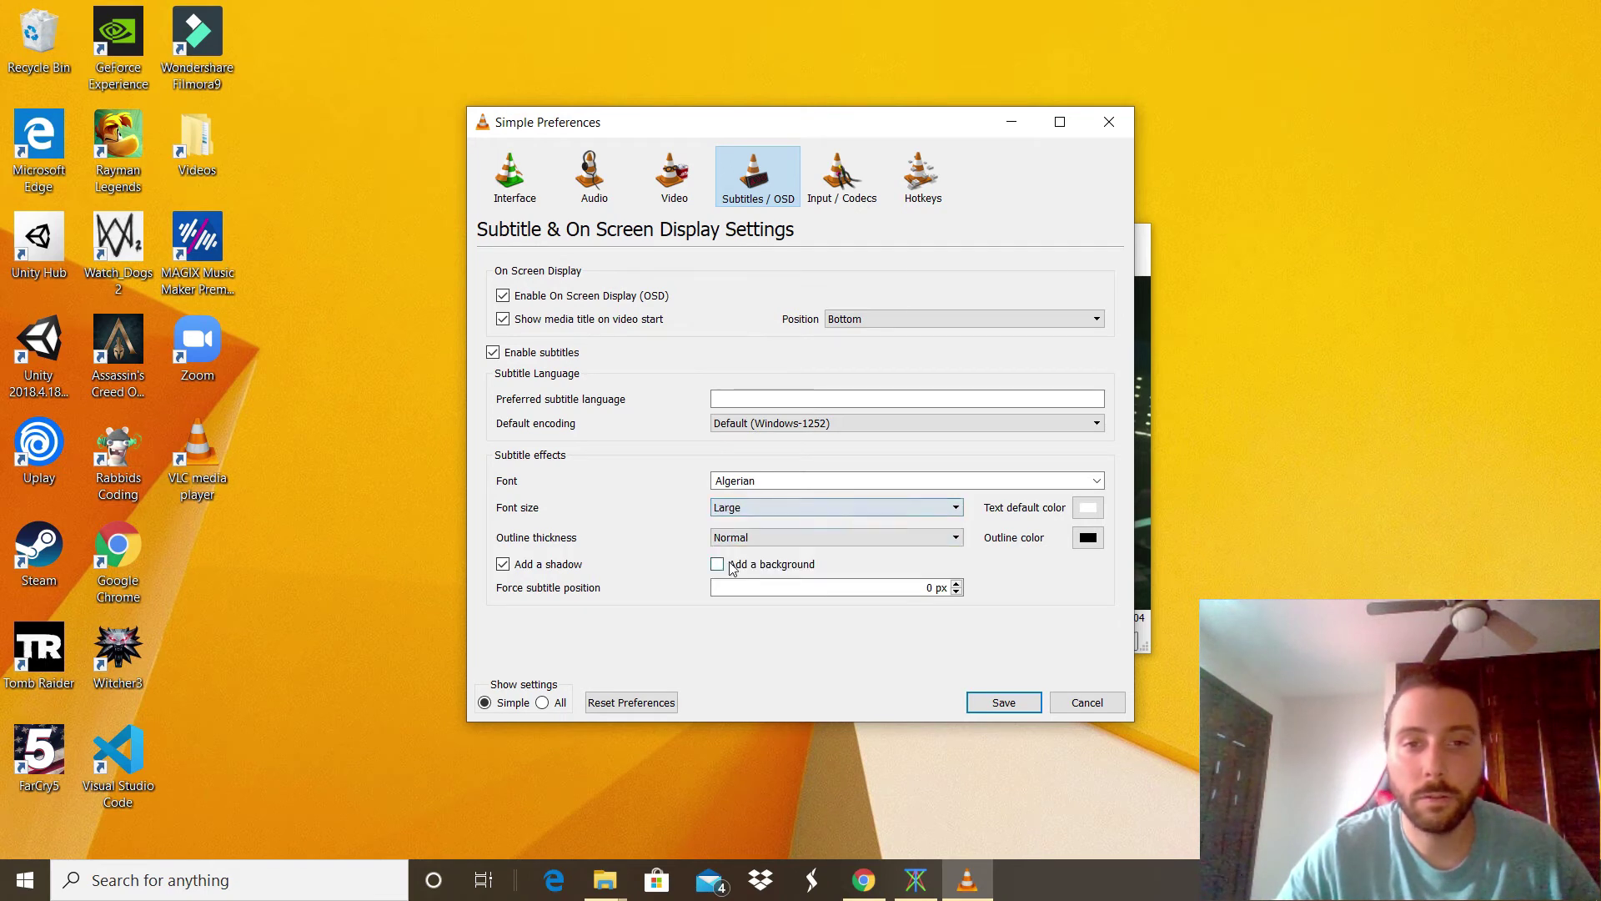
Set the default subtitle text color to yellow, save the preferences, and check the subtitles with a brief playback
click(1085, 510)
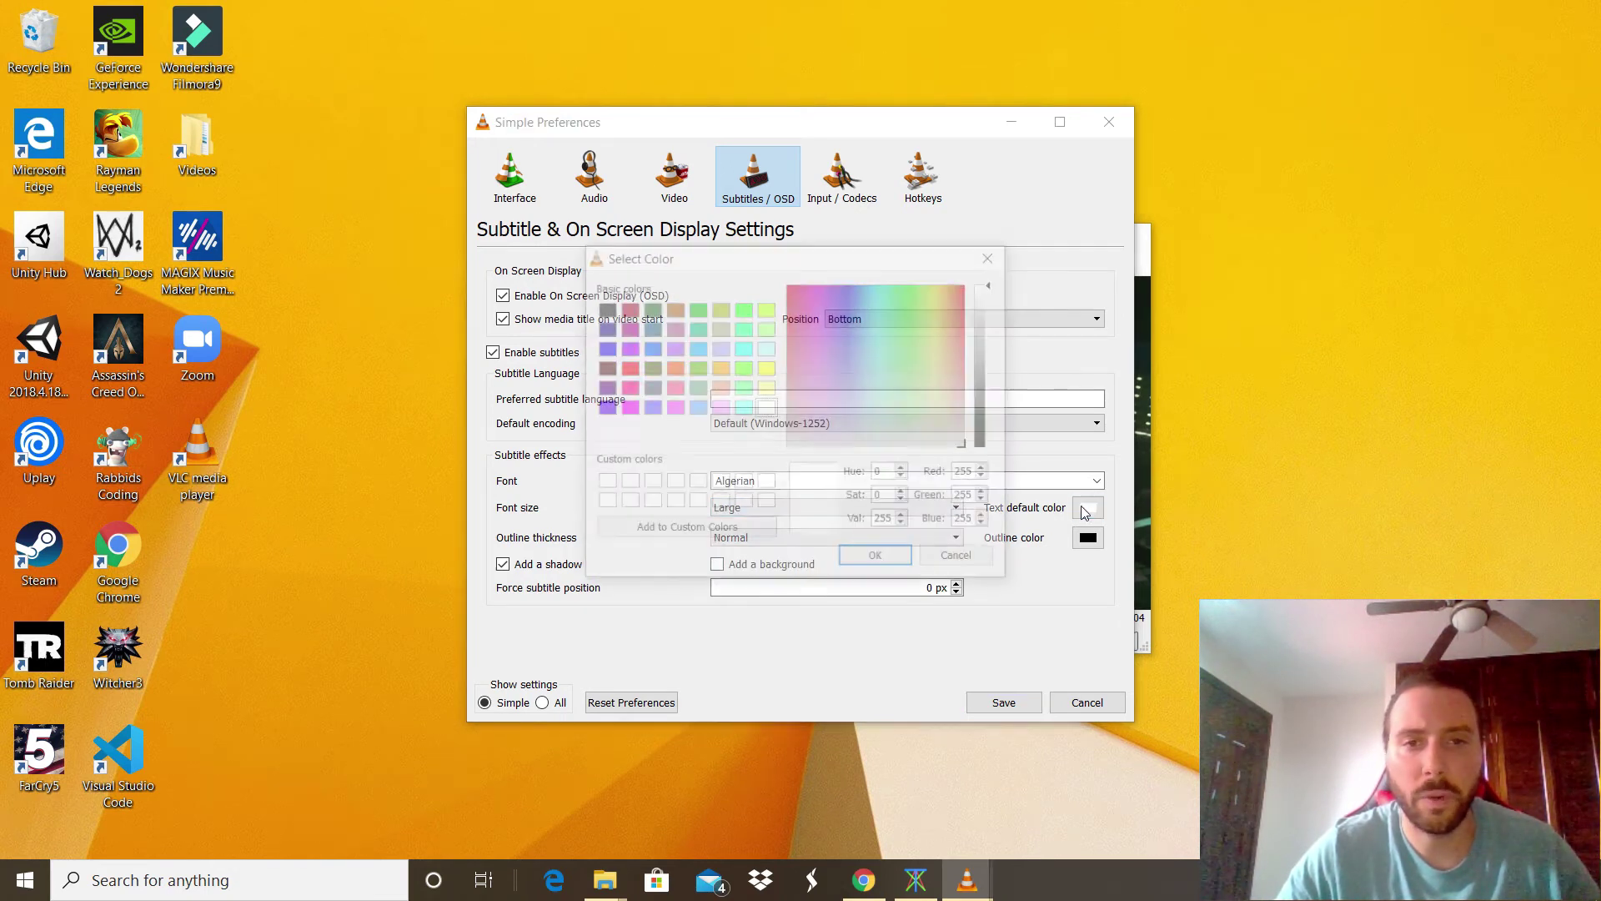
click(765, 368)
click(878, 561)
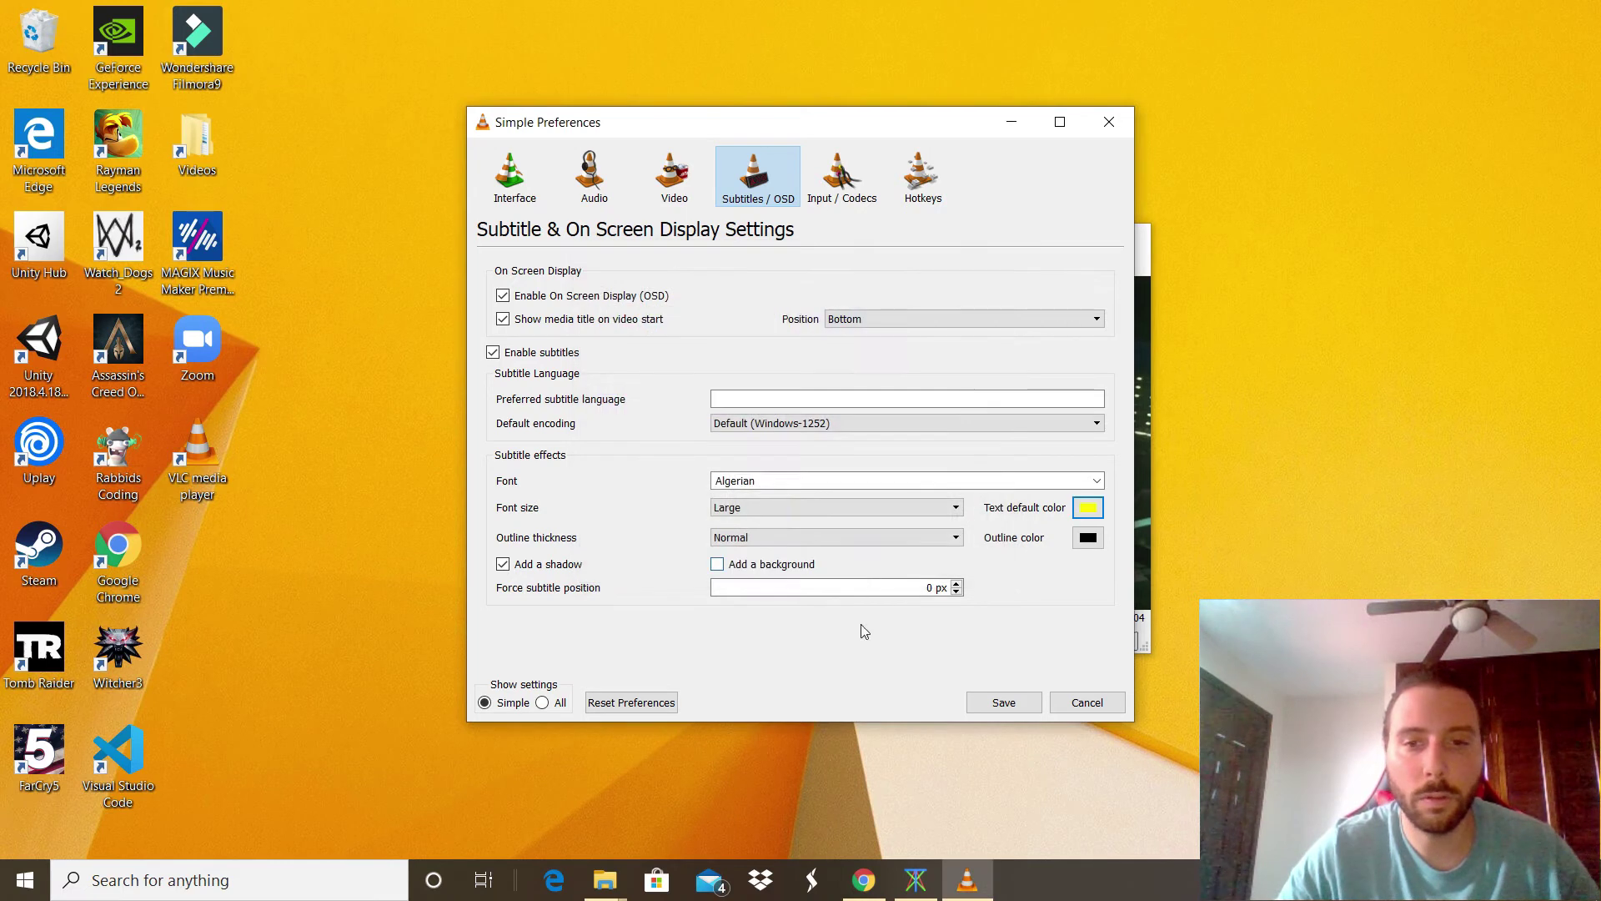
click(988, 703)
click(568, 638)
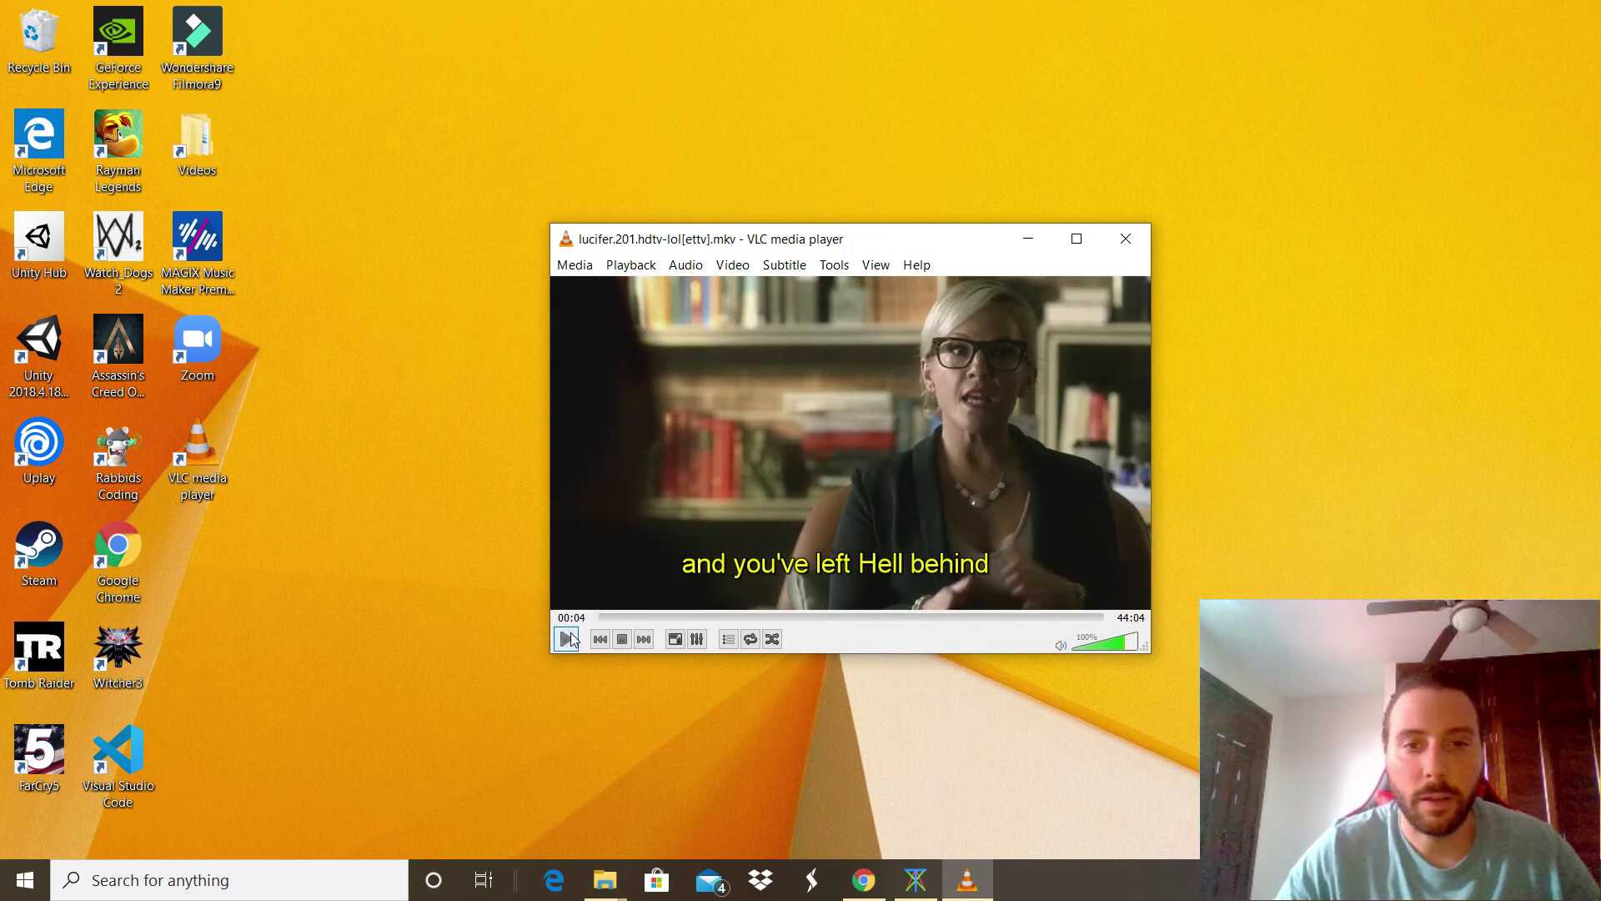
click(570, 638)
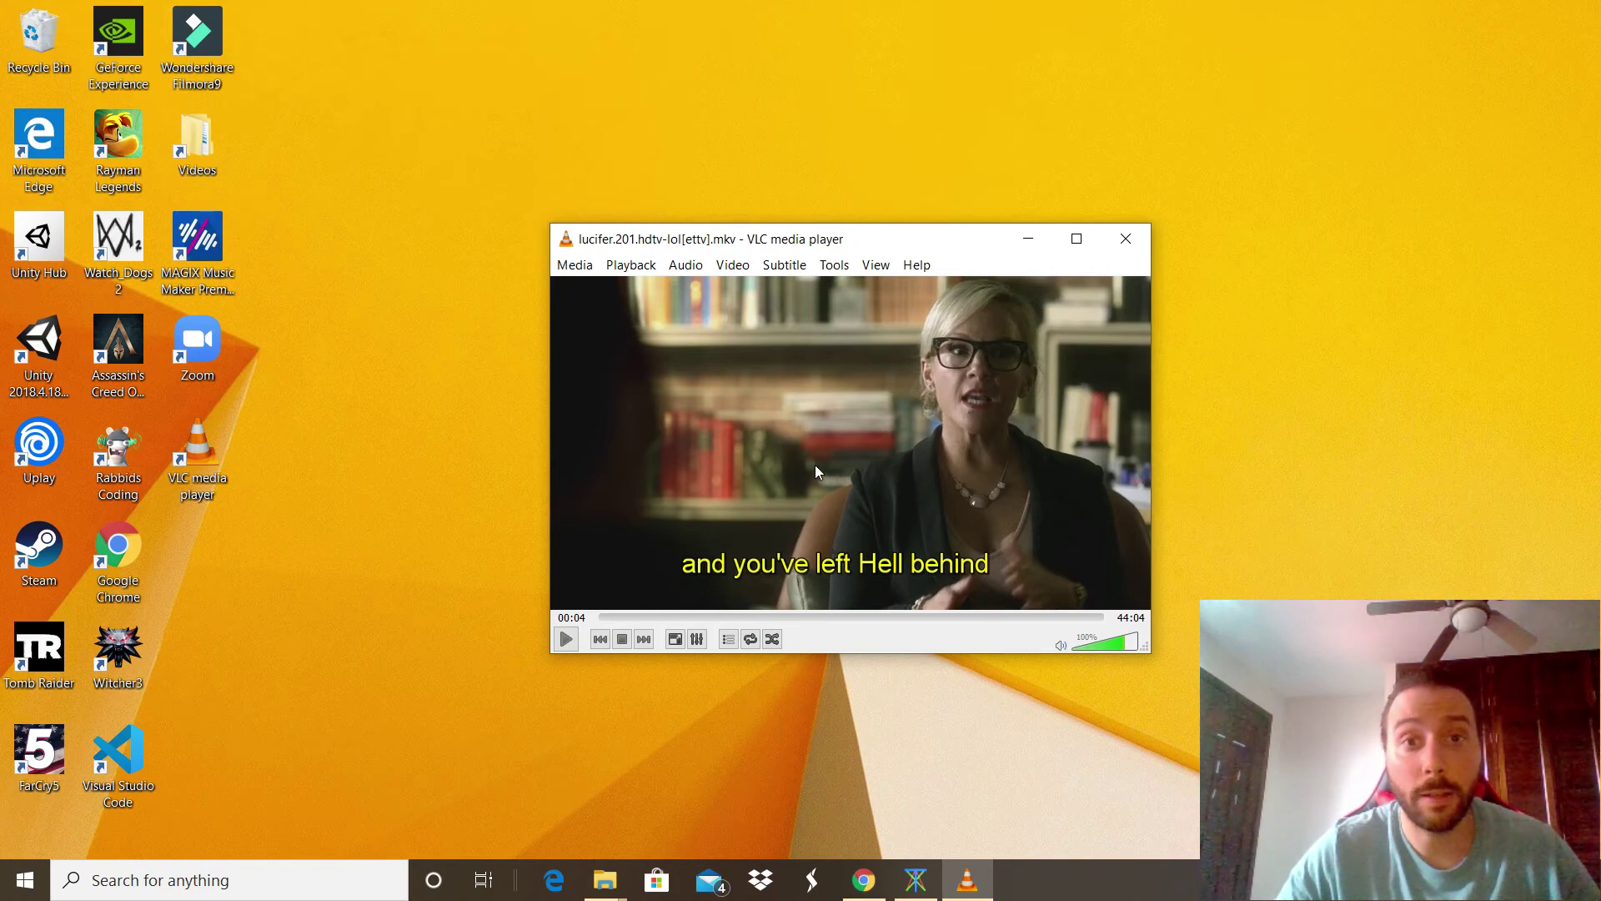
Review the audio and subtitle track synchronization settings, then close them without changes
key(alt)
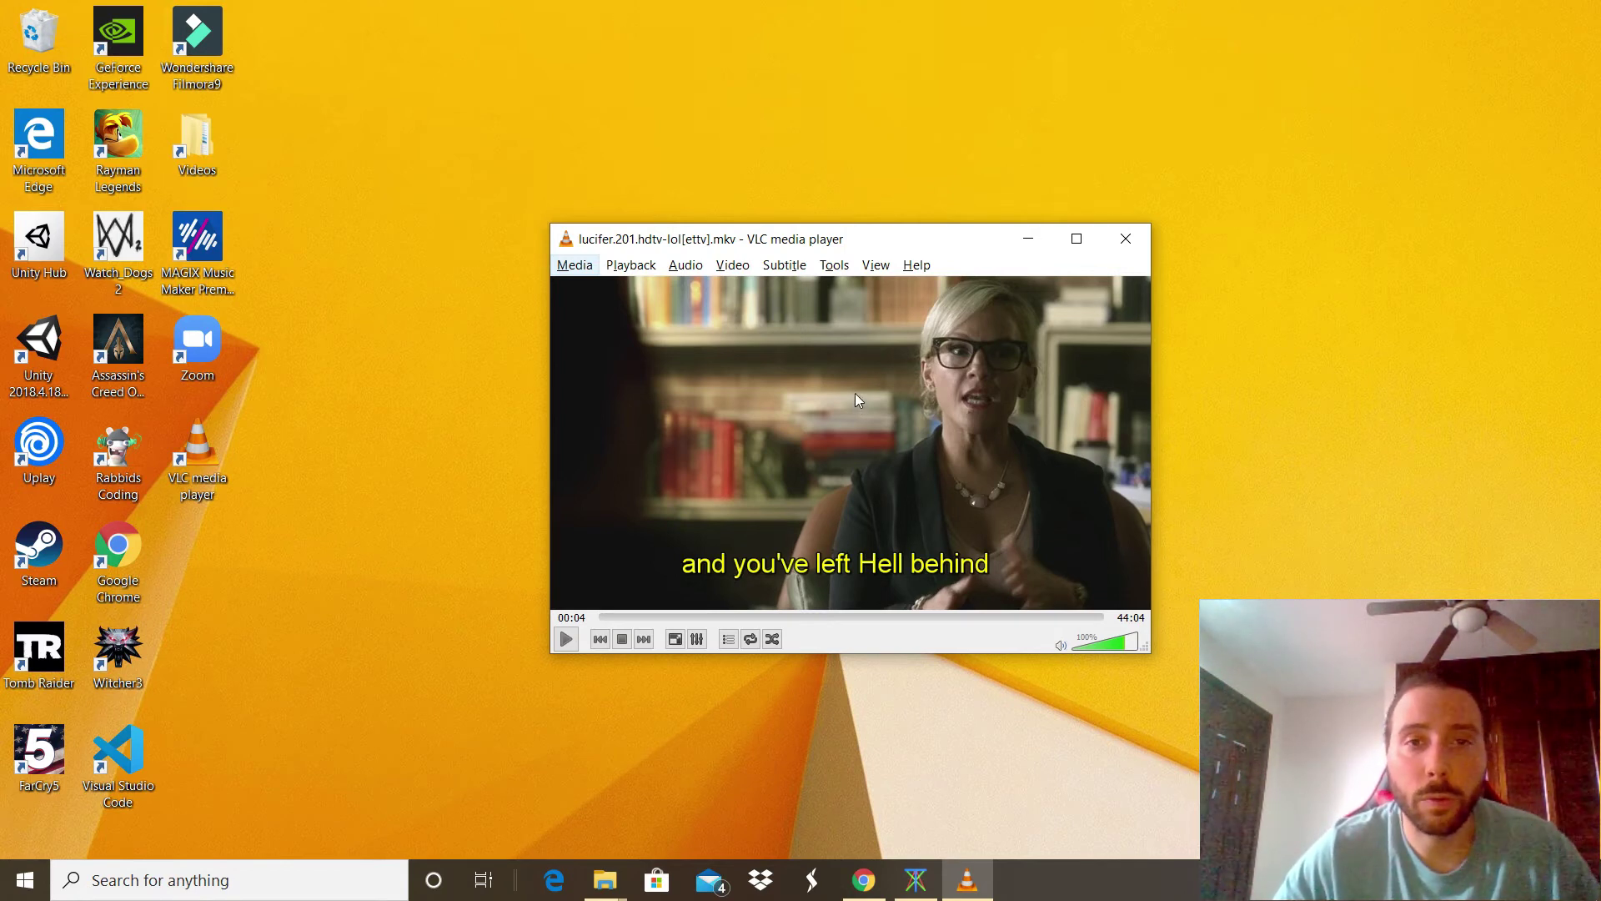
click(842, 269)
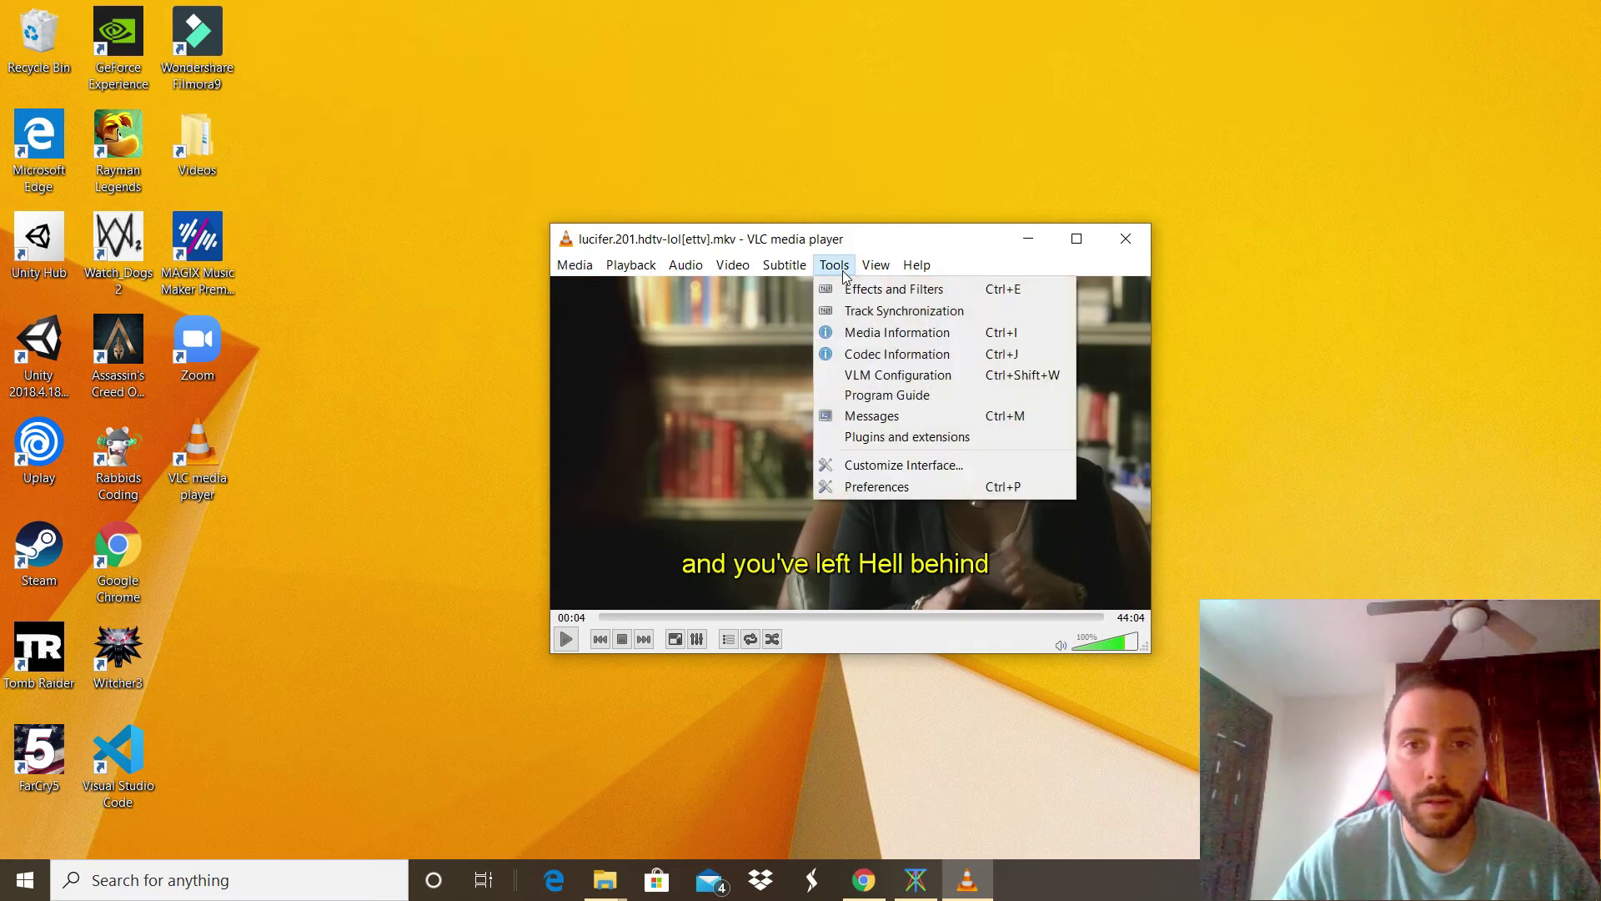
click(912, 314)
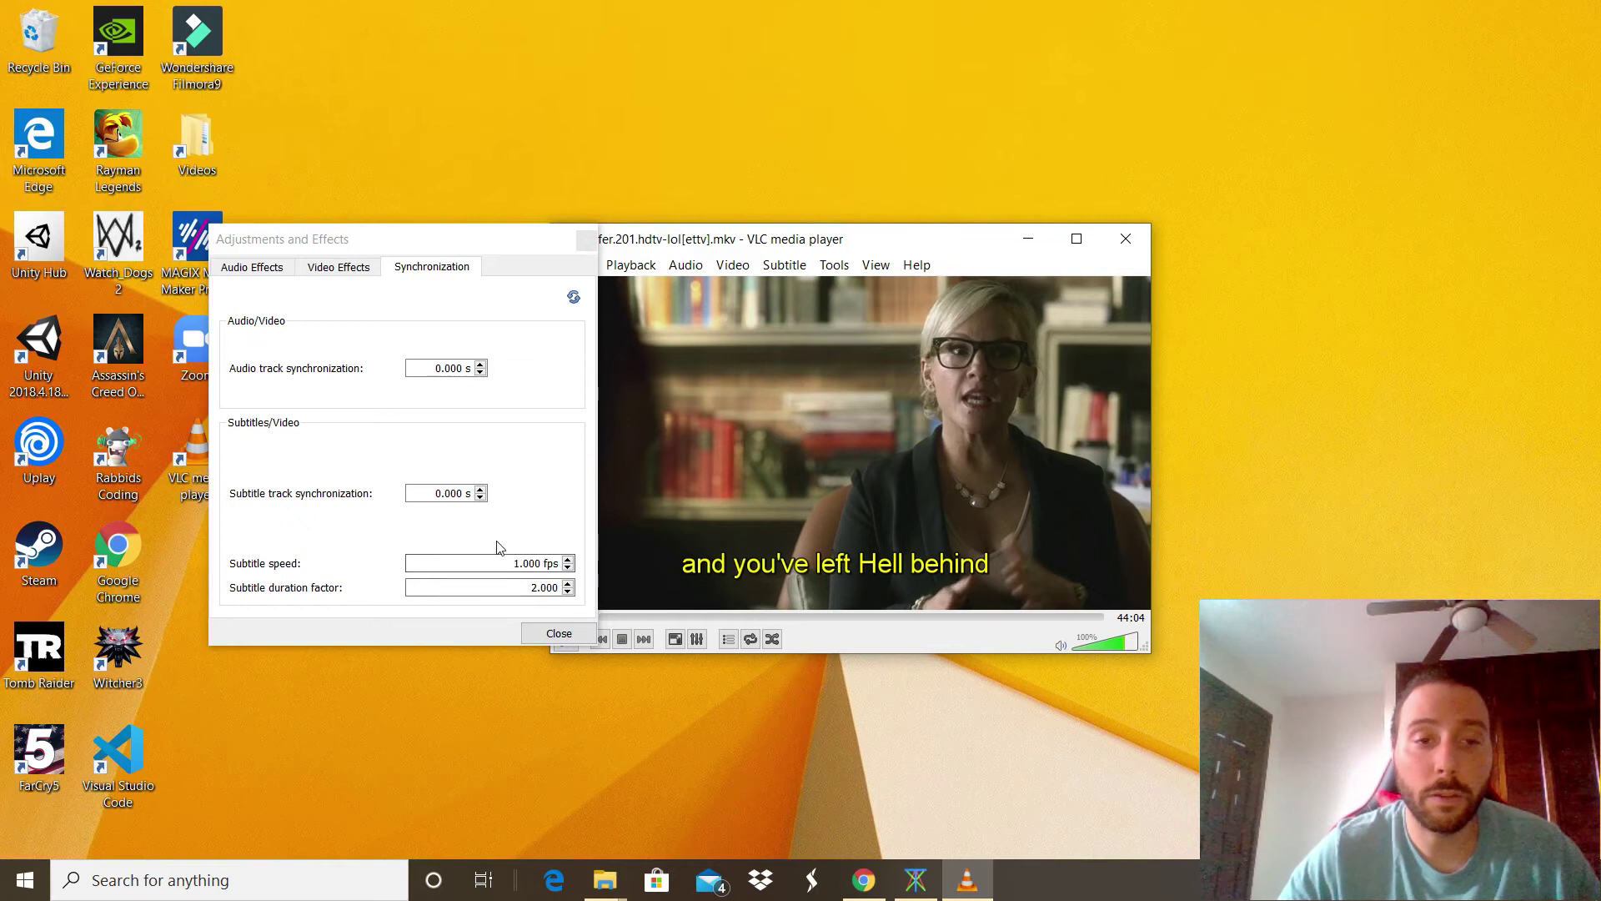
click(557, 635)
Examine the available playback commands, the audio track, device and stereo options, and the video display options such as zoom and deinterlace
key(alt)
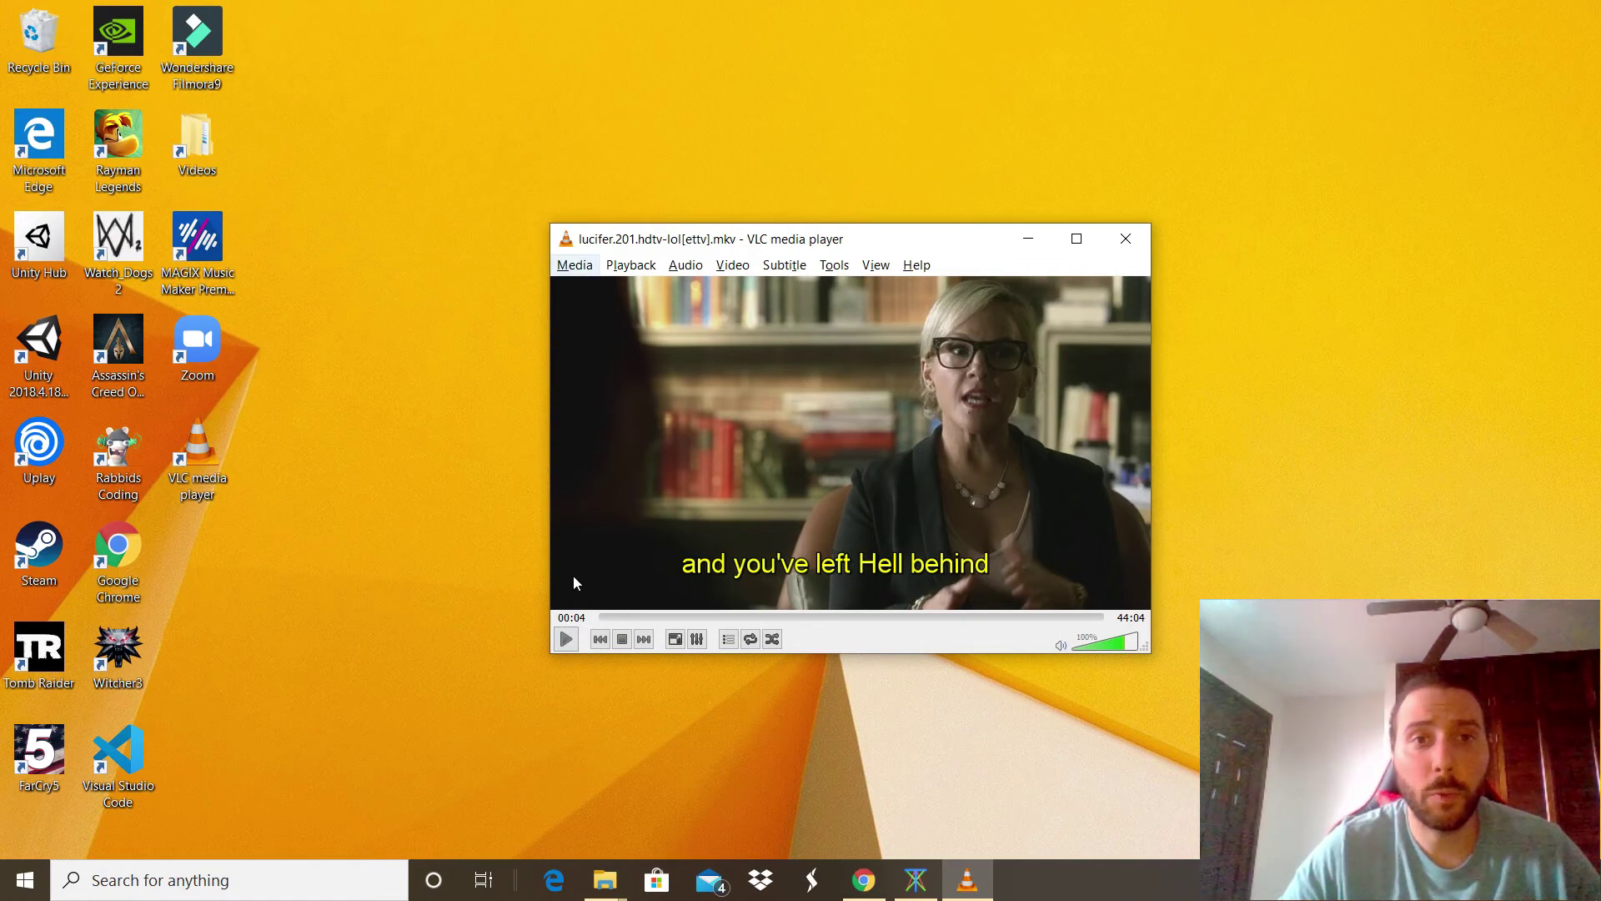
click(643, 269)
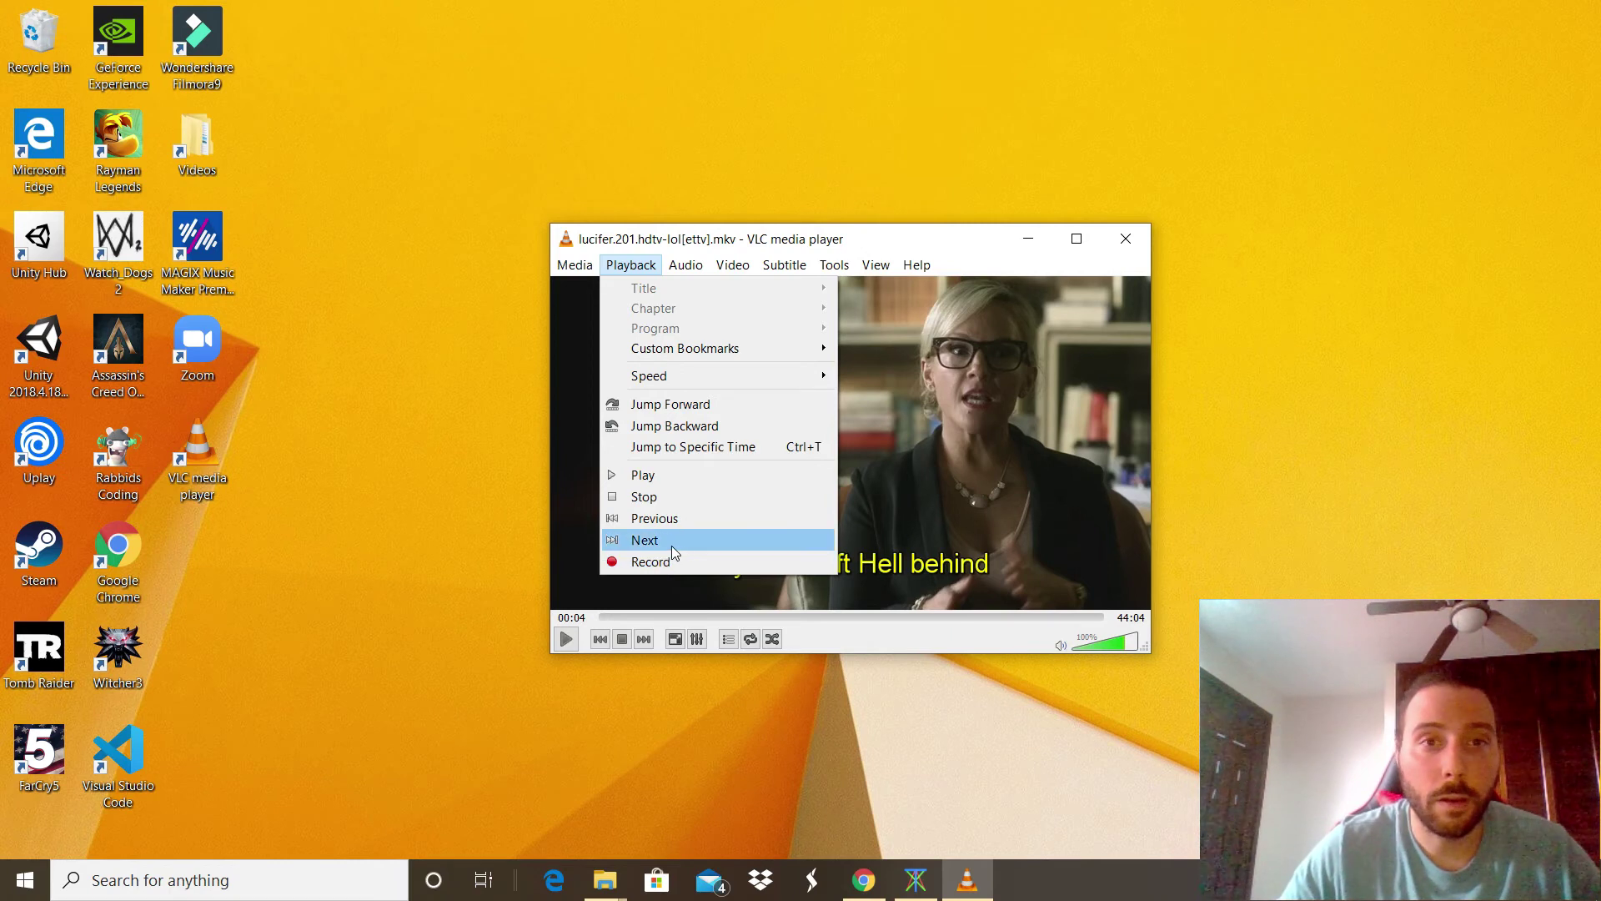
mouse_move(696, 277)
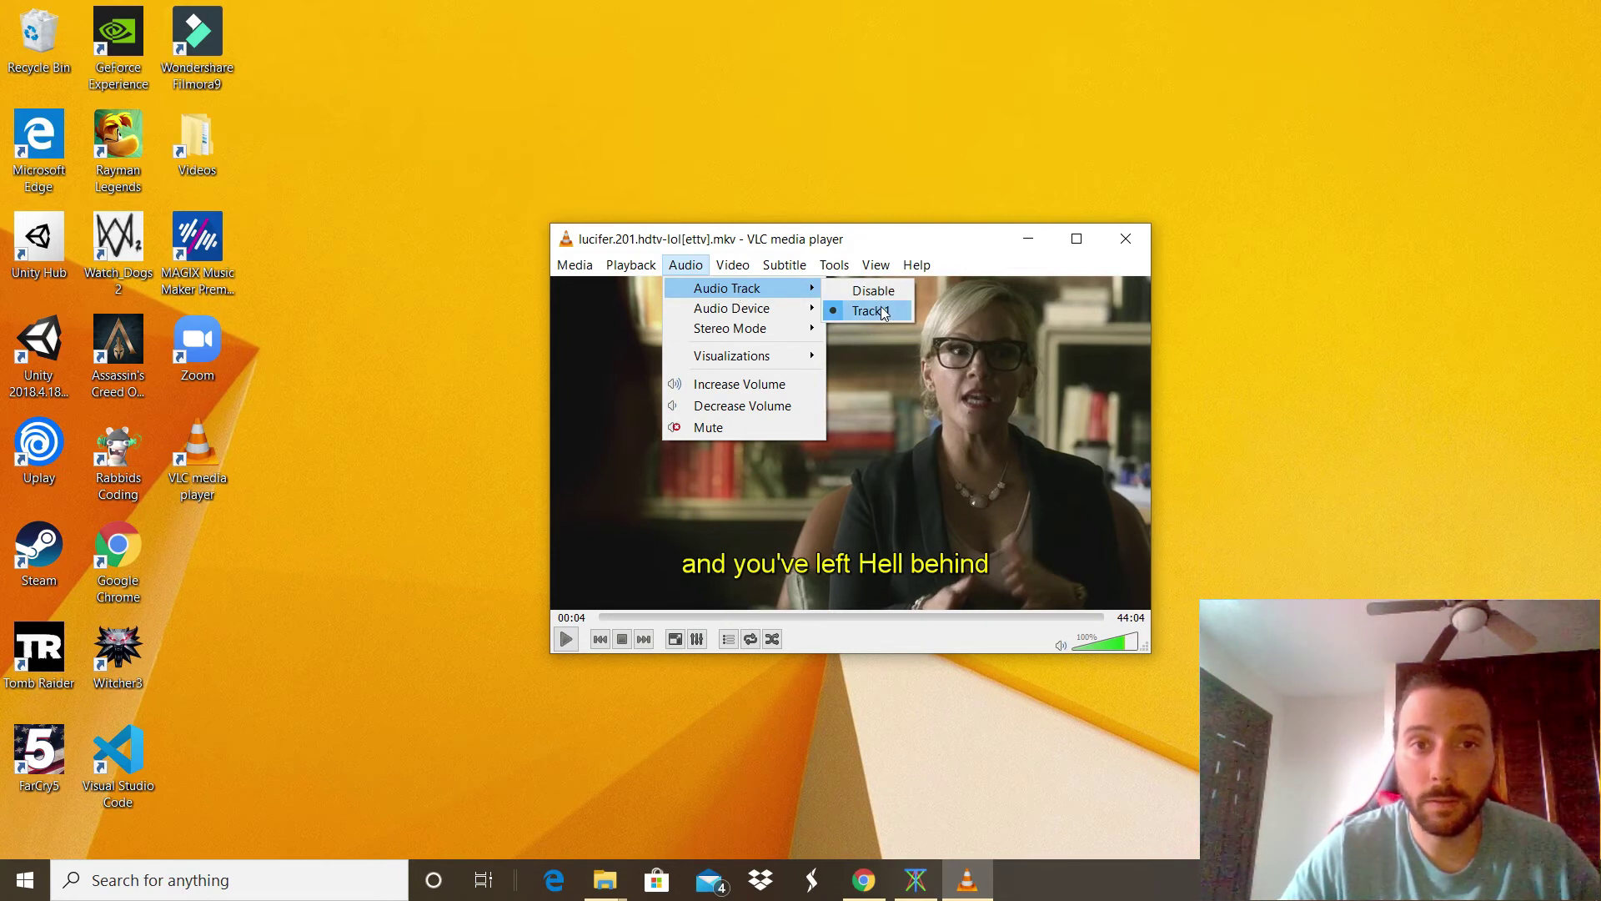
mouse_move(786, 311)
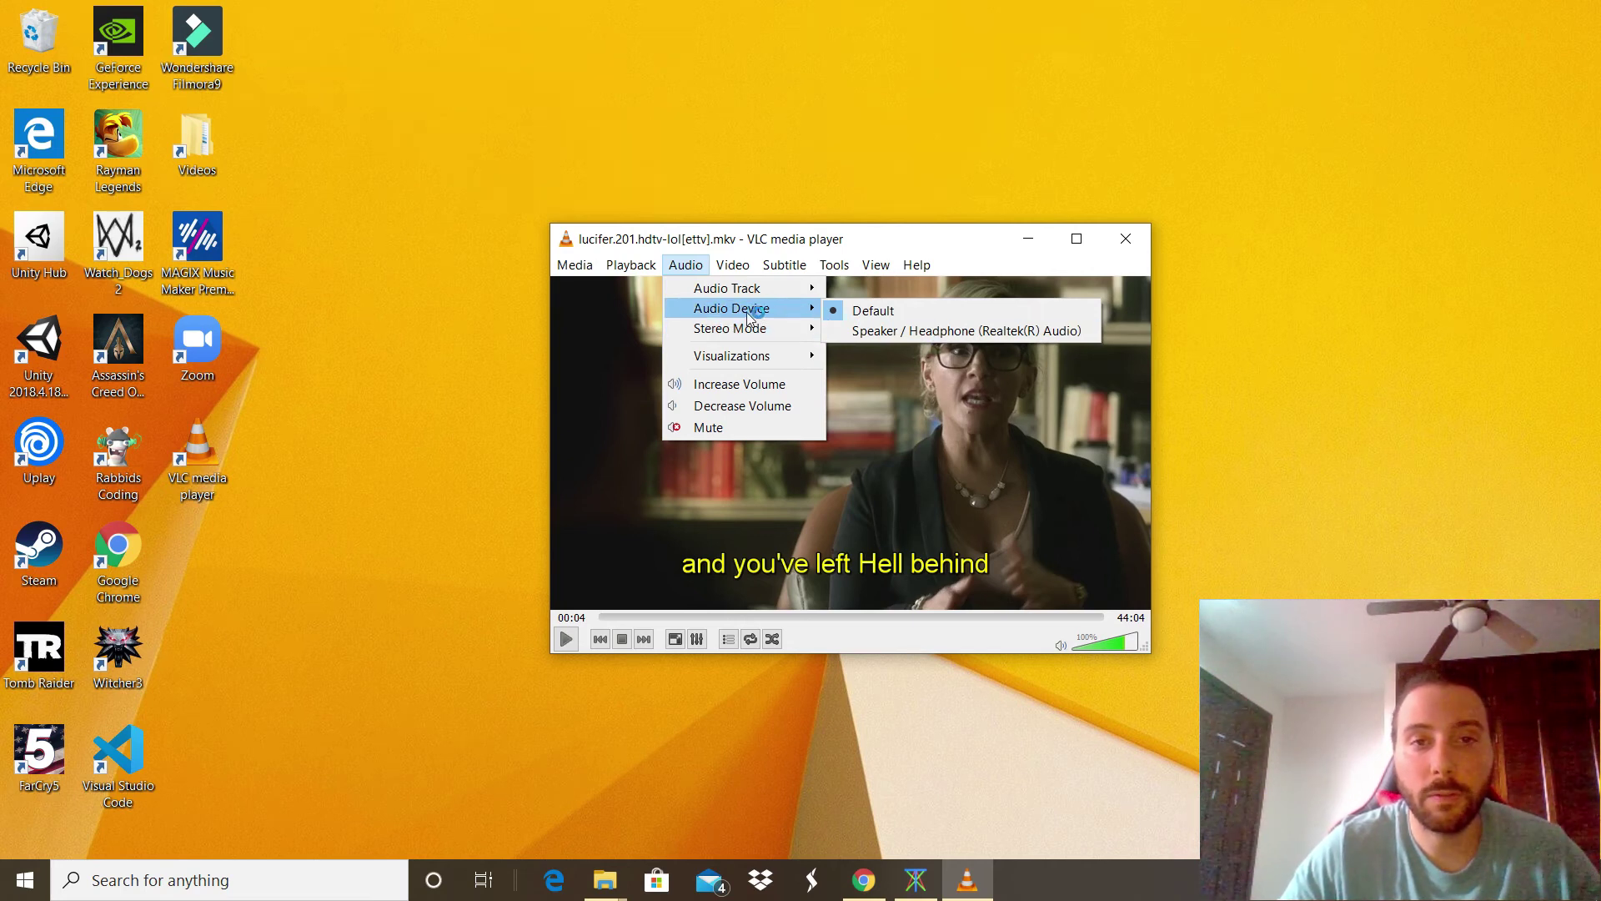
mouse_move(747, 332)
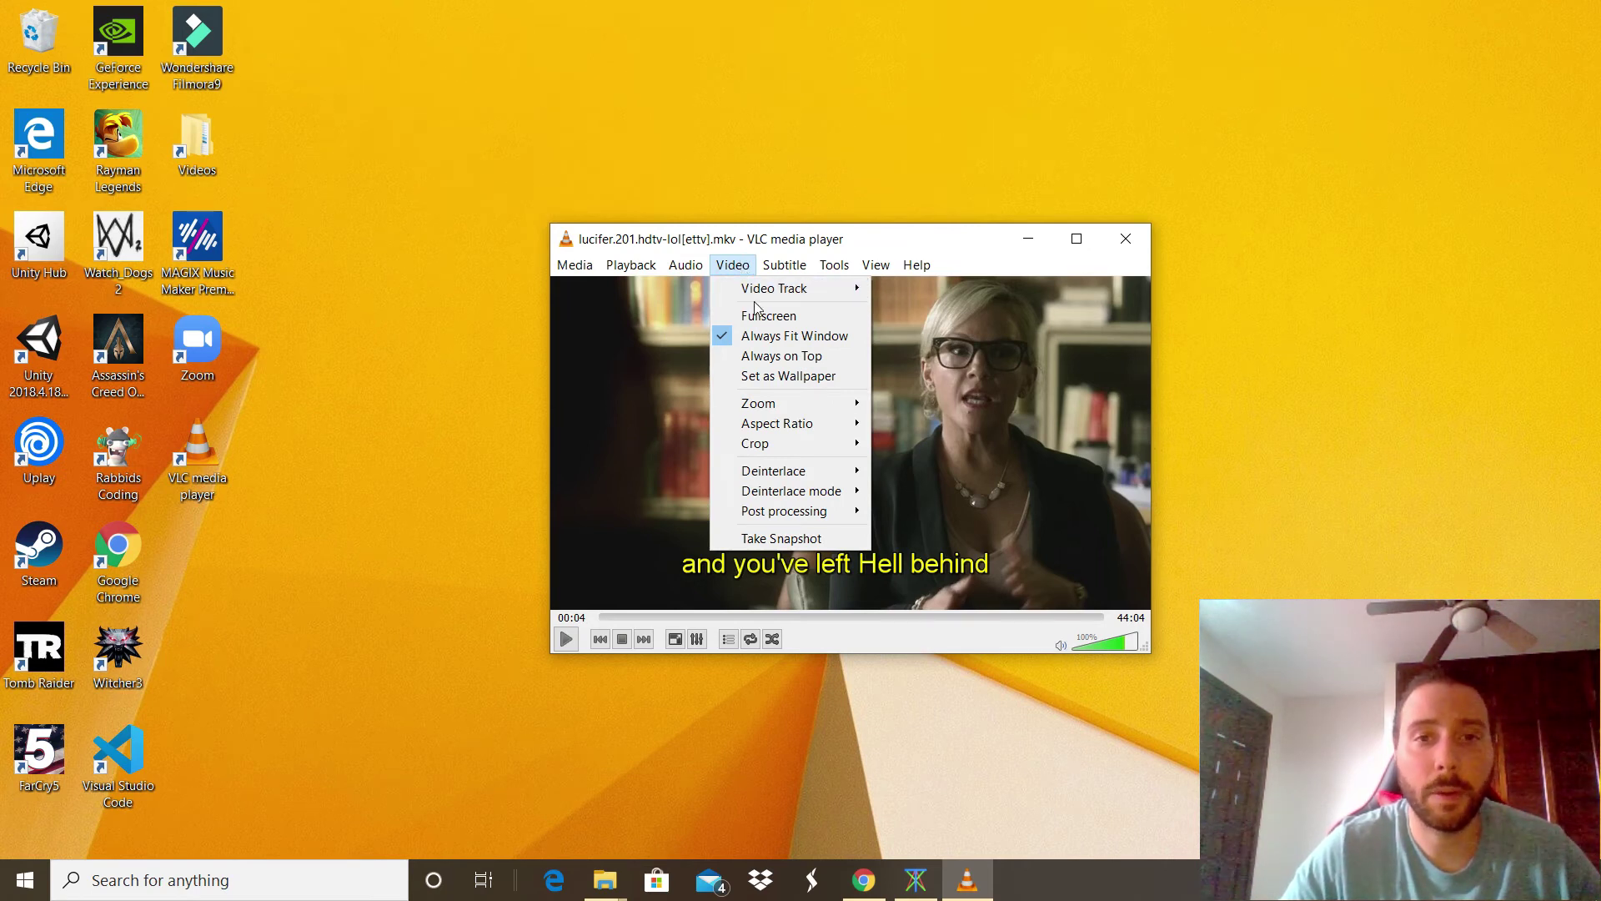
mouse_move(765, 427)
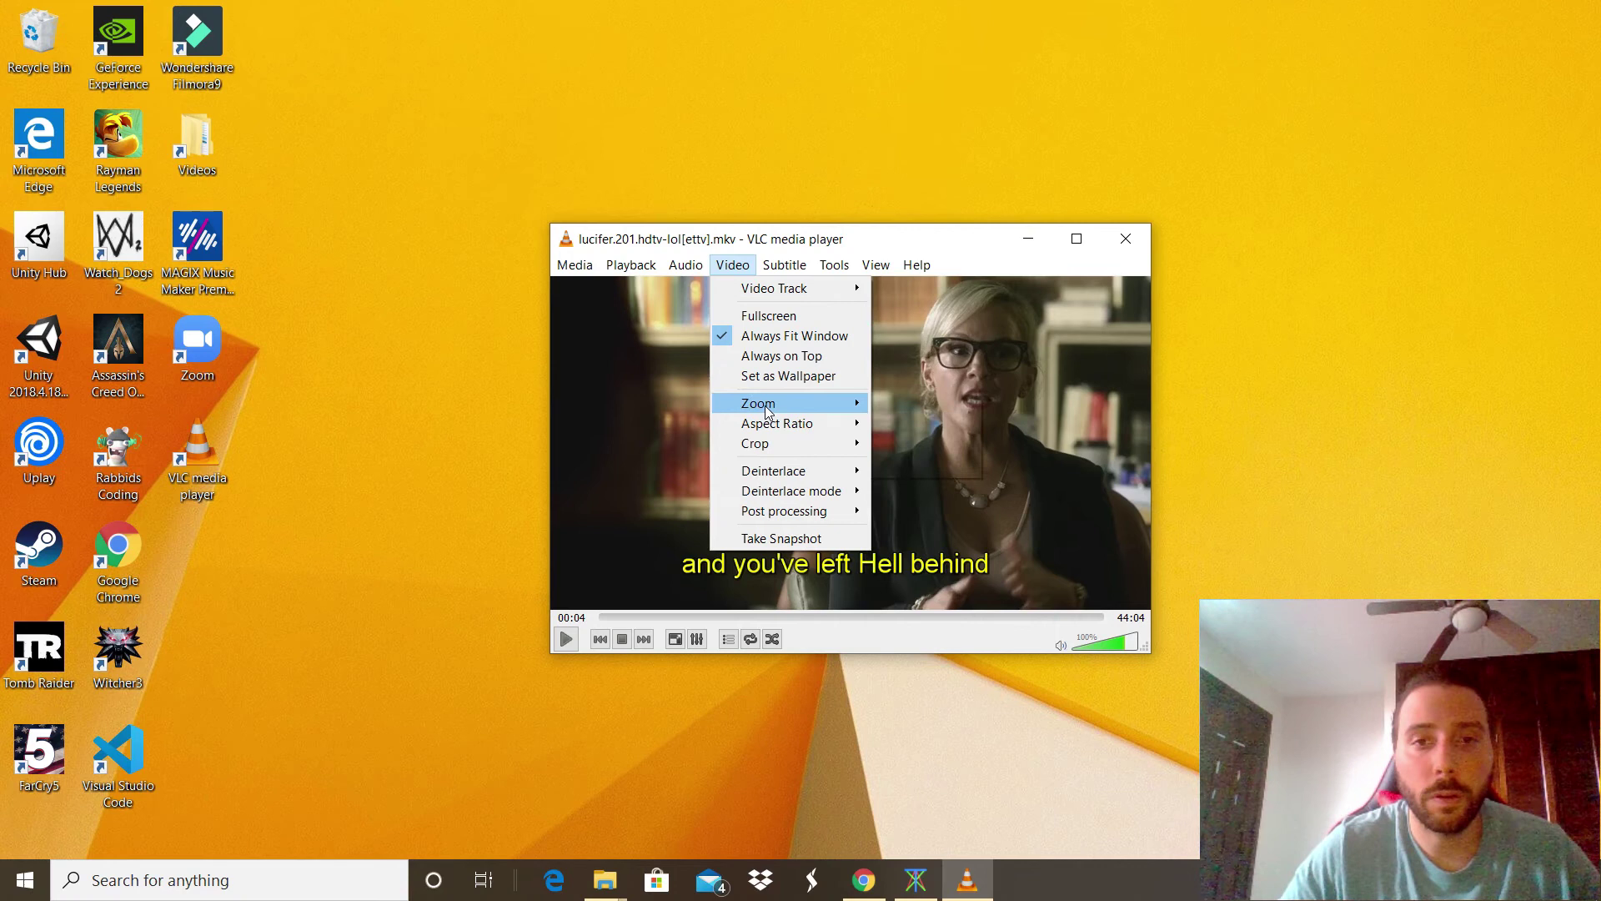
mouse_move(748, 471)
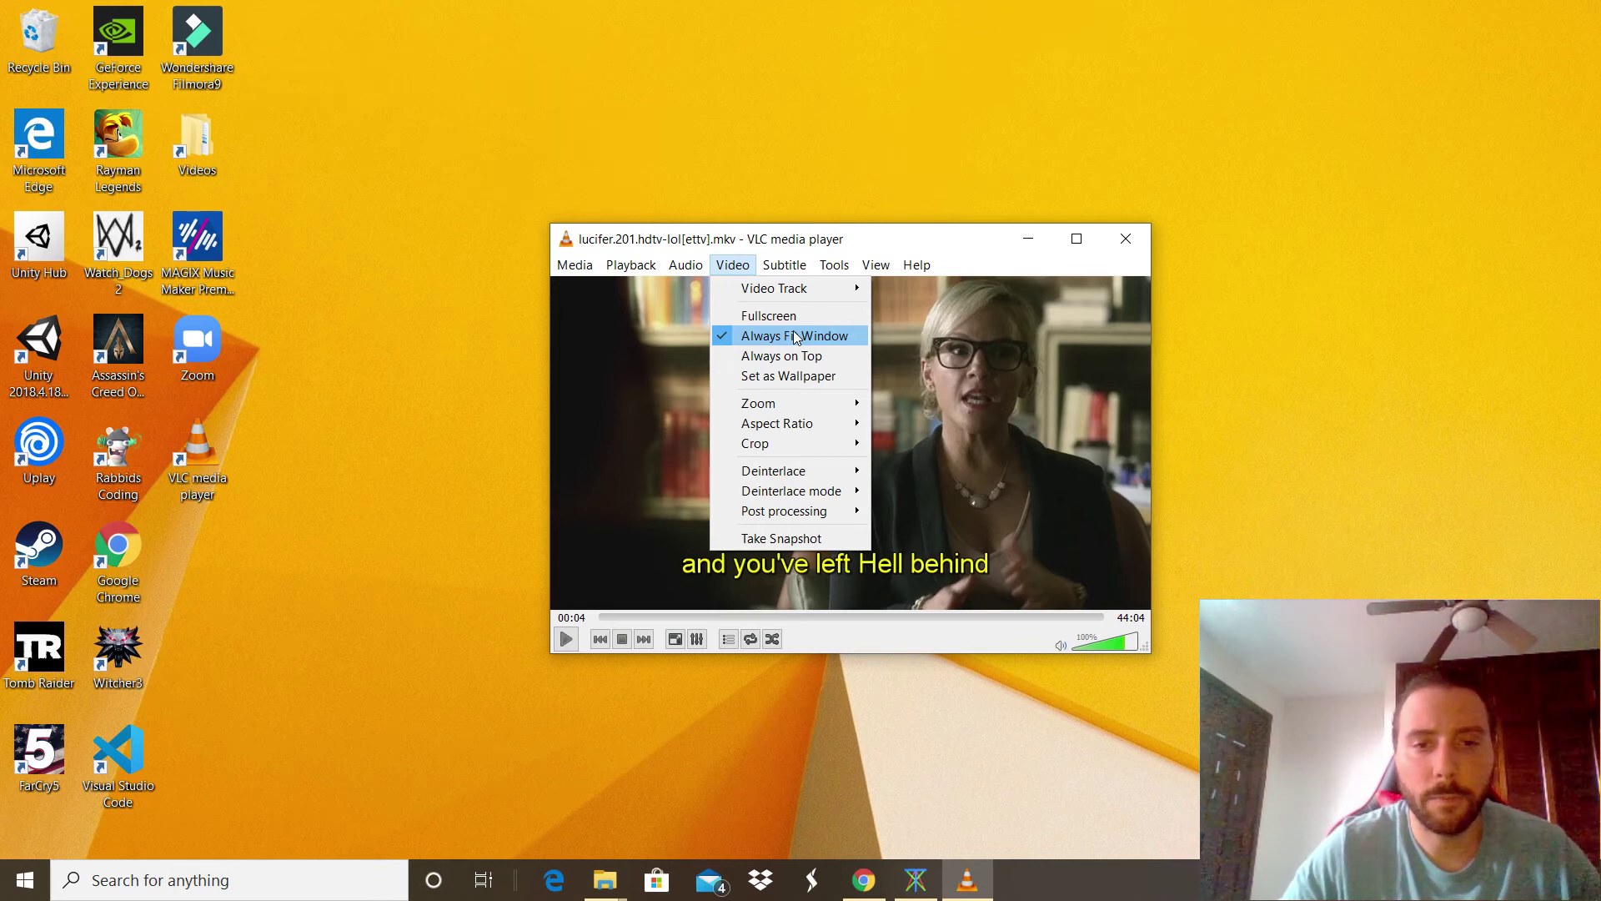
click(804, 632)
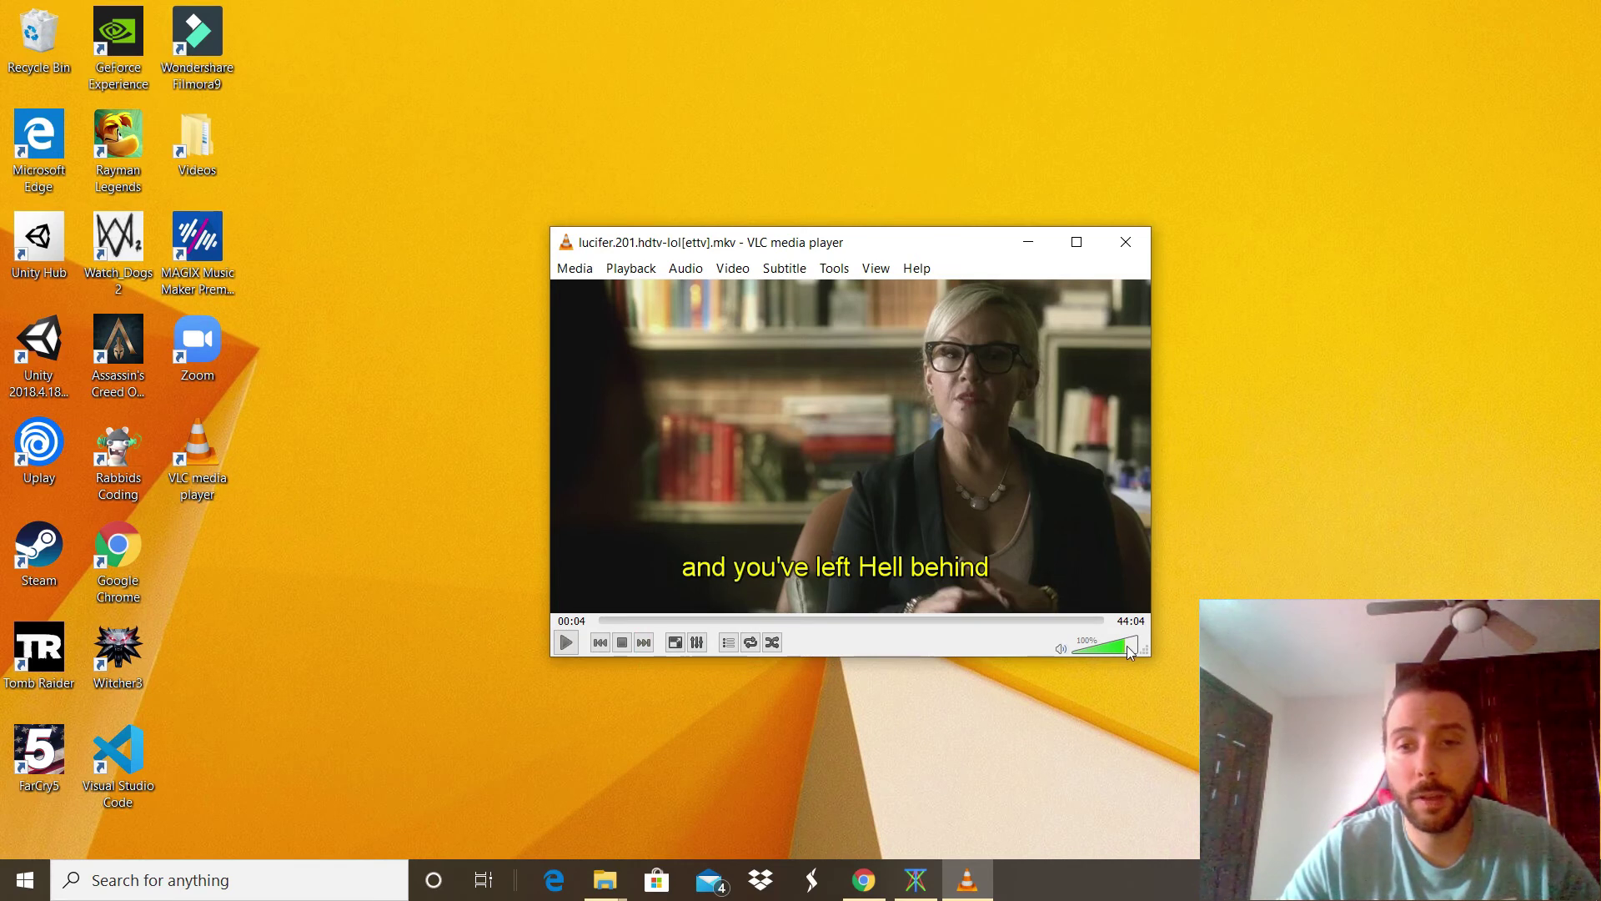
Set the volume to 97% and mute the sound, checking it with a brief playback
drag(1130, 651, 1133, 652)
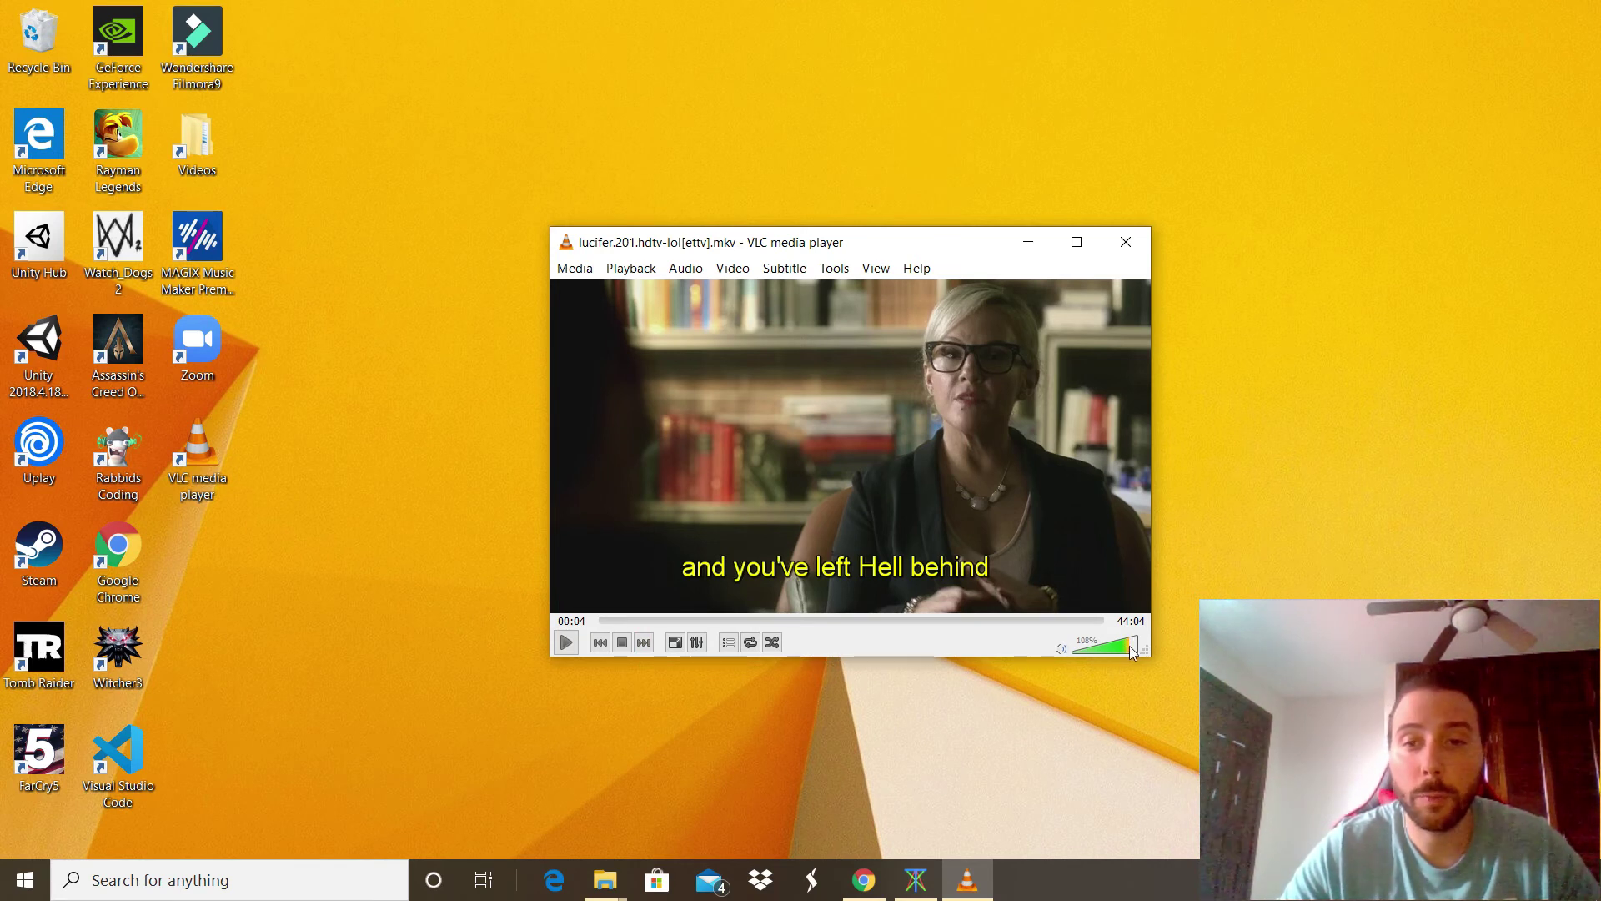
click(1059, 649)
click(566, 642)
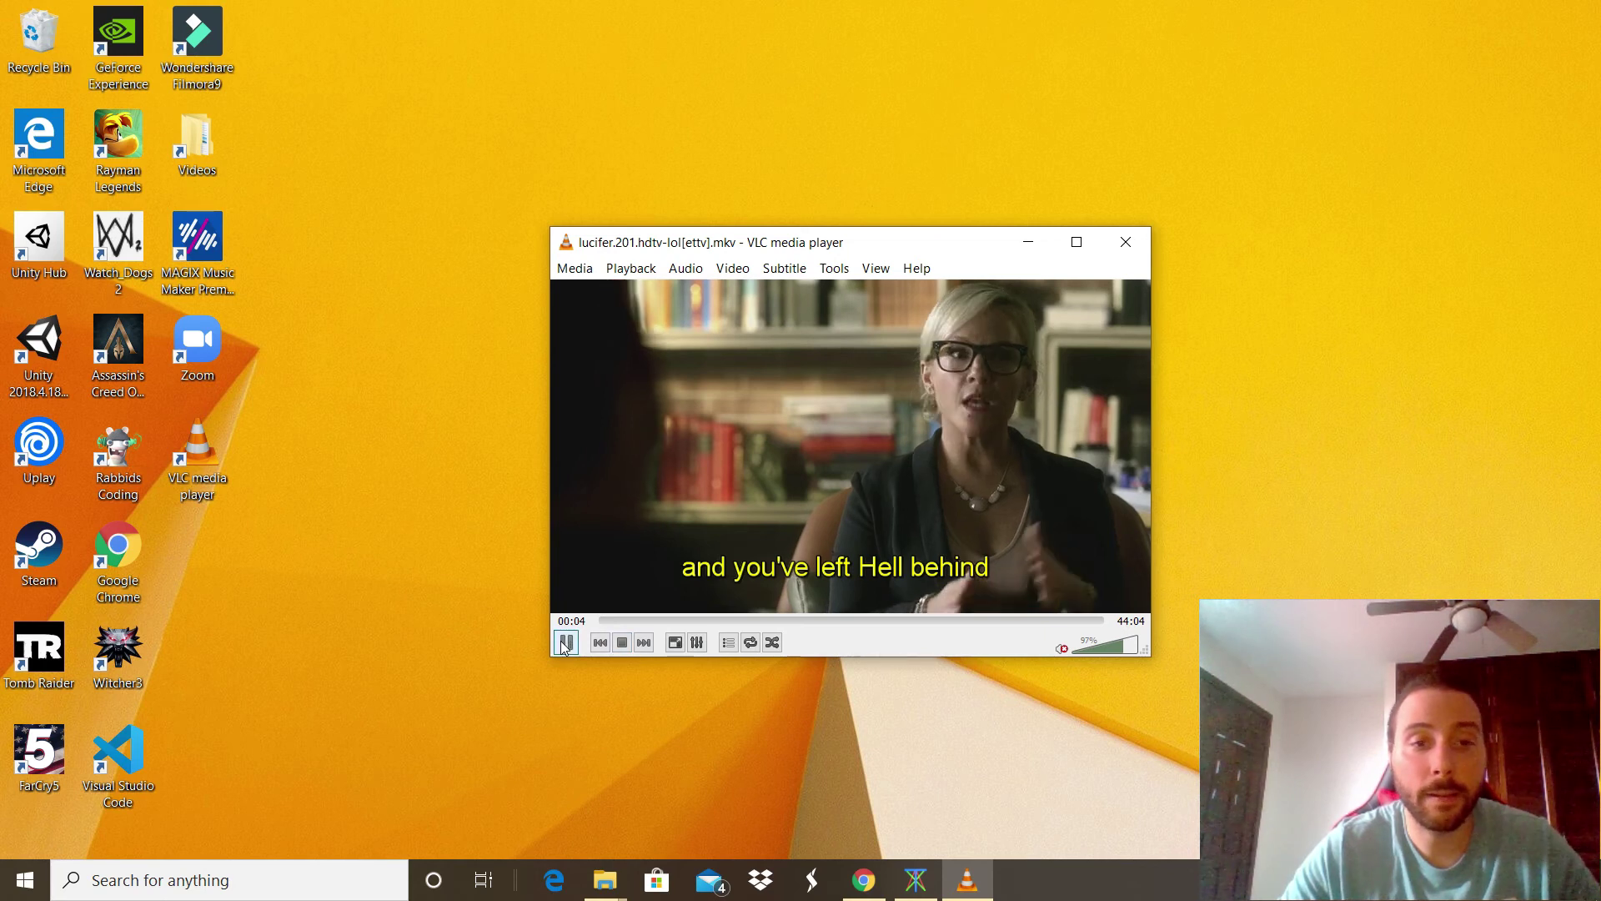
click(565, 643)
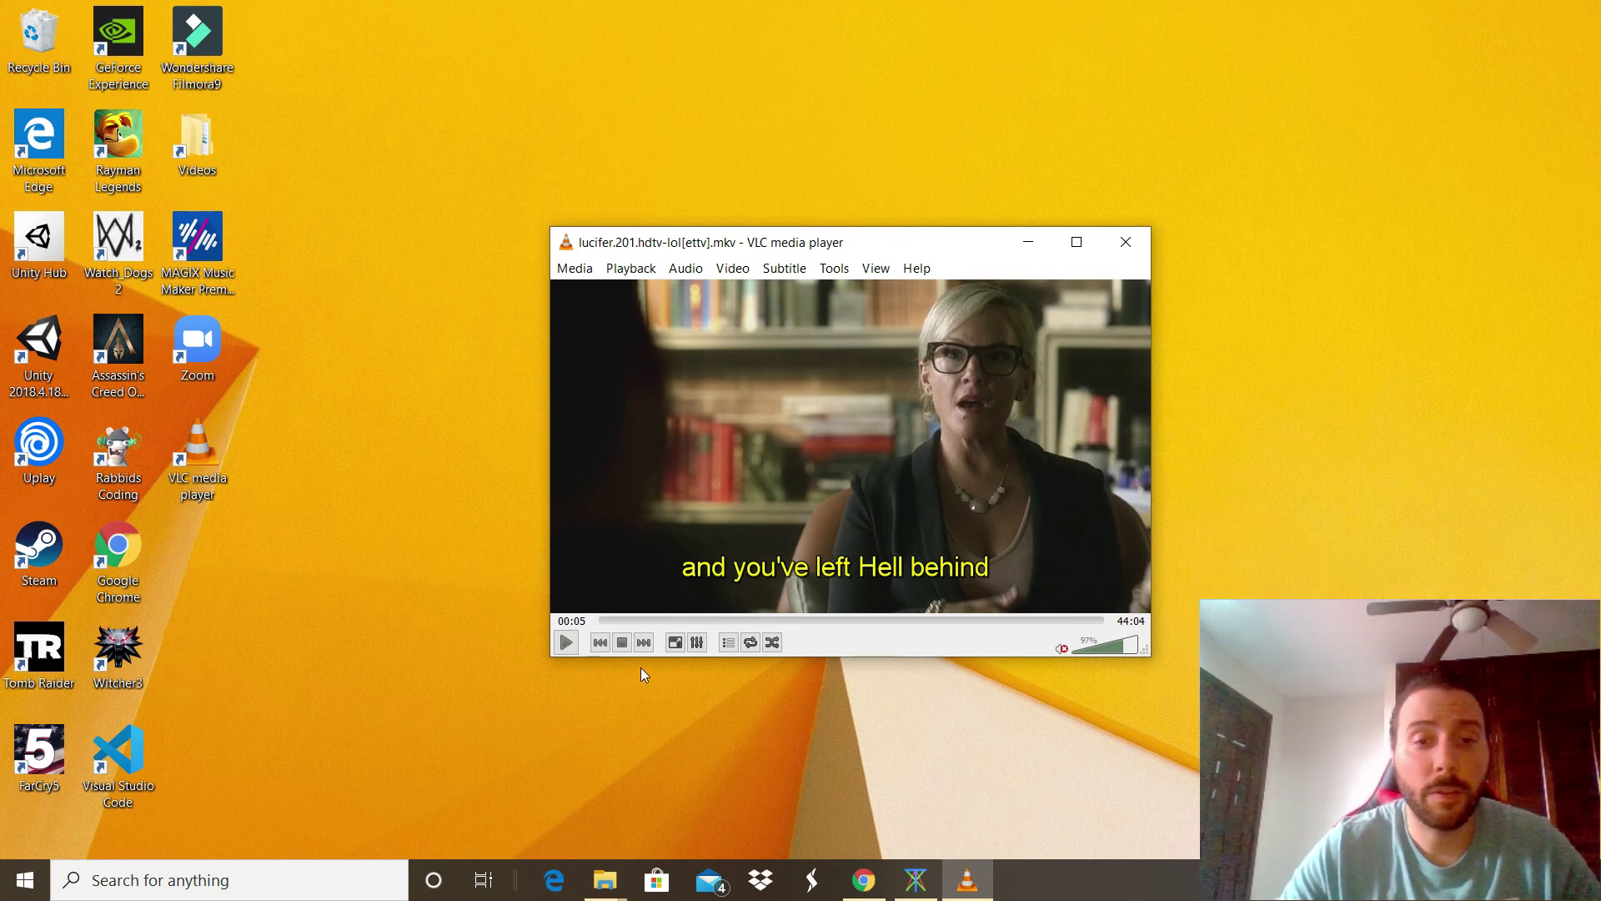
Check the full-screen view and exit it, and review the audio effects, video effects and synchronization settings without changing them
click(675, 642)
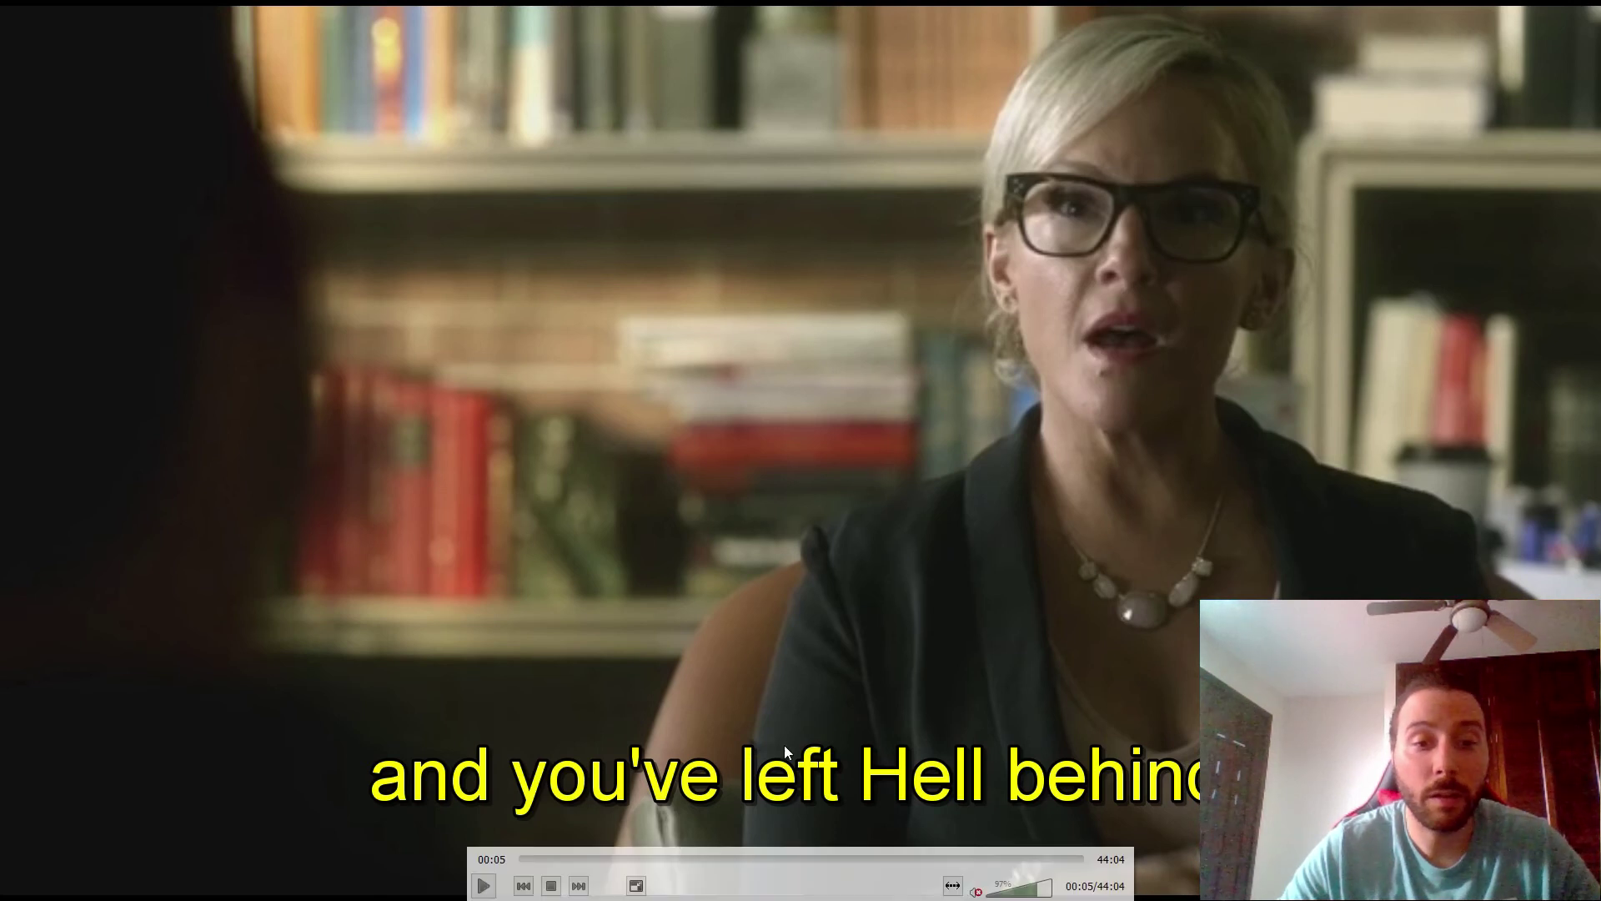
click(641, 883)
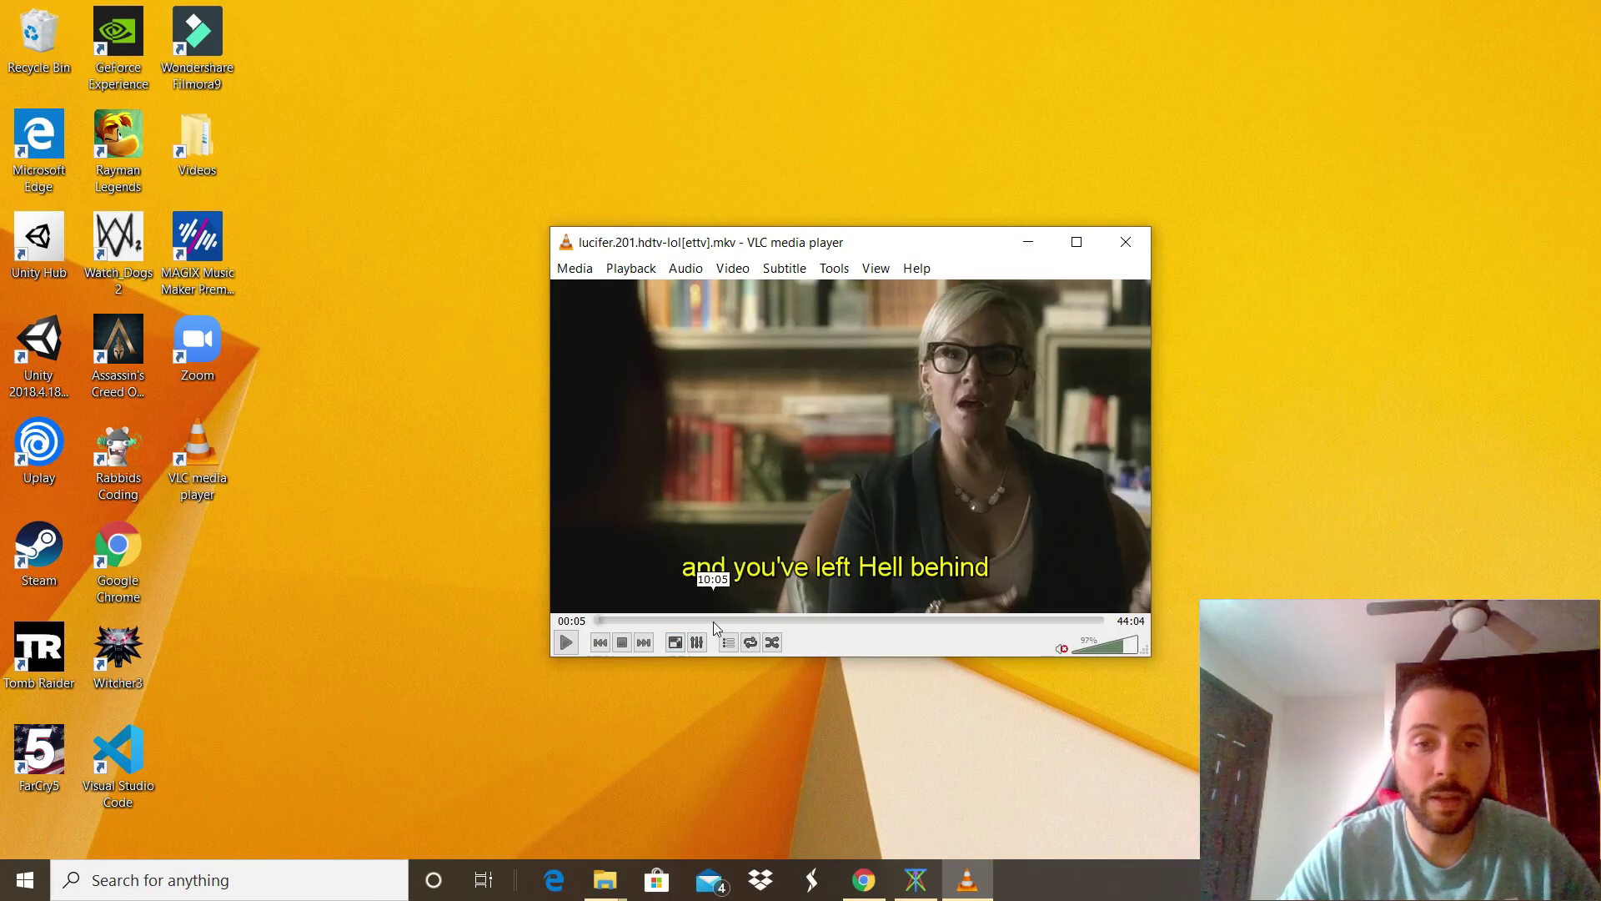
click(696, 641)
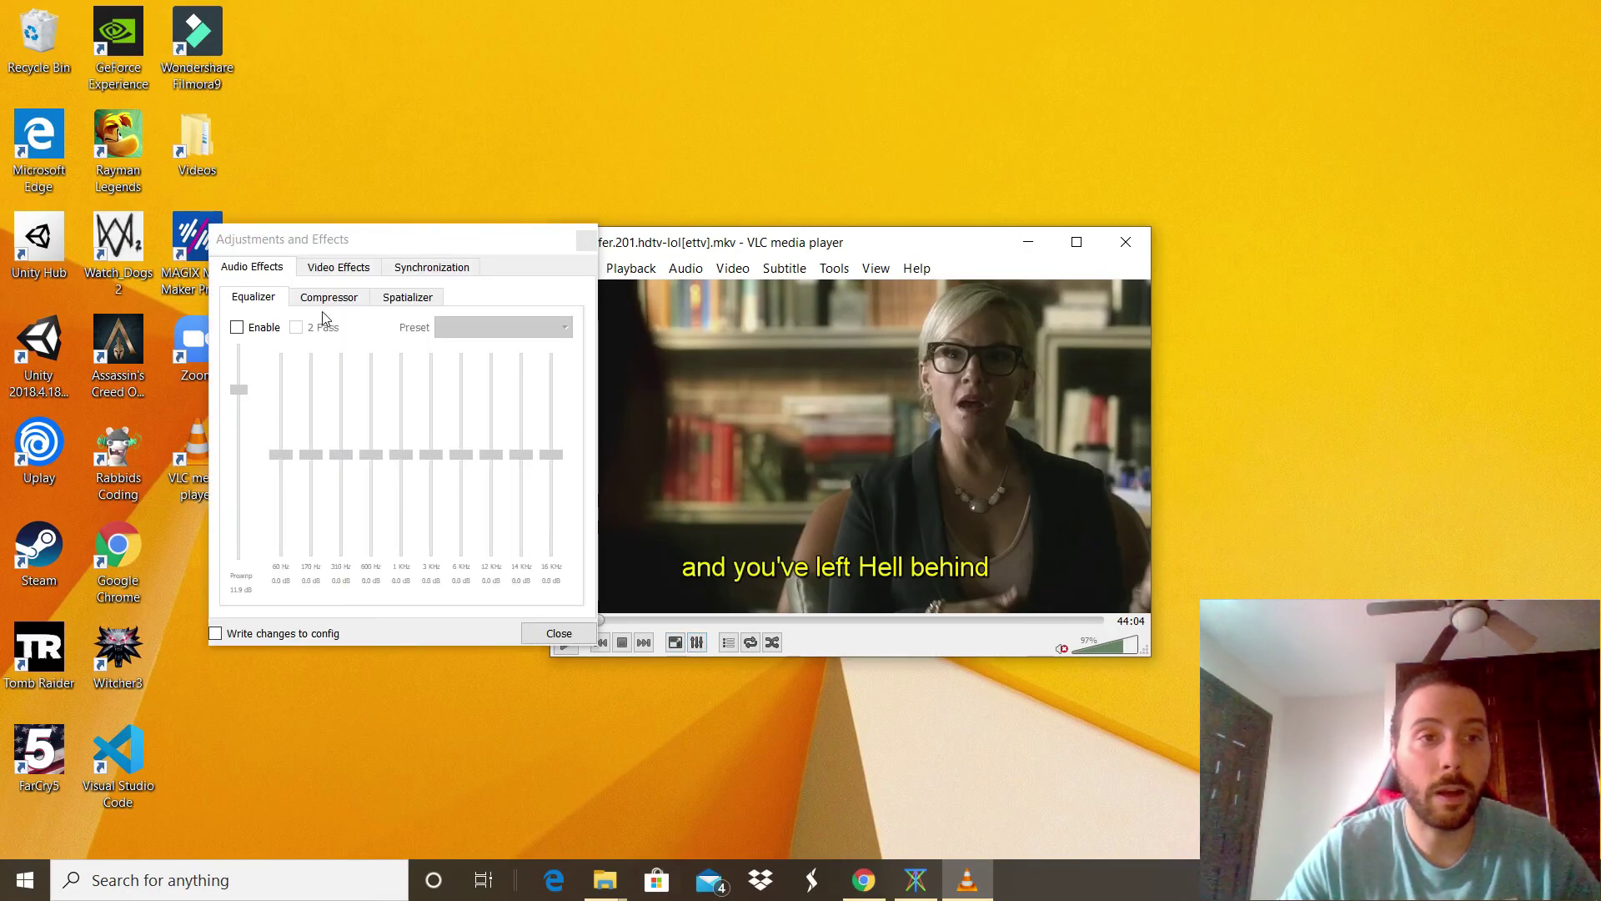
click(337, 269)
click(427, 271)
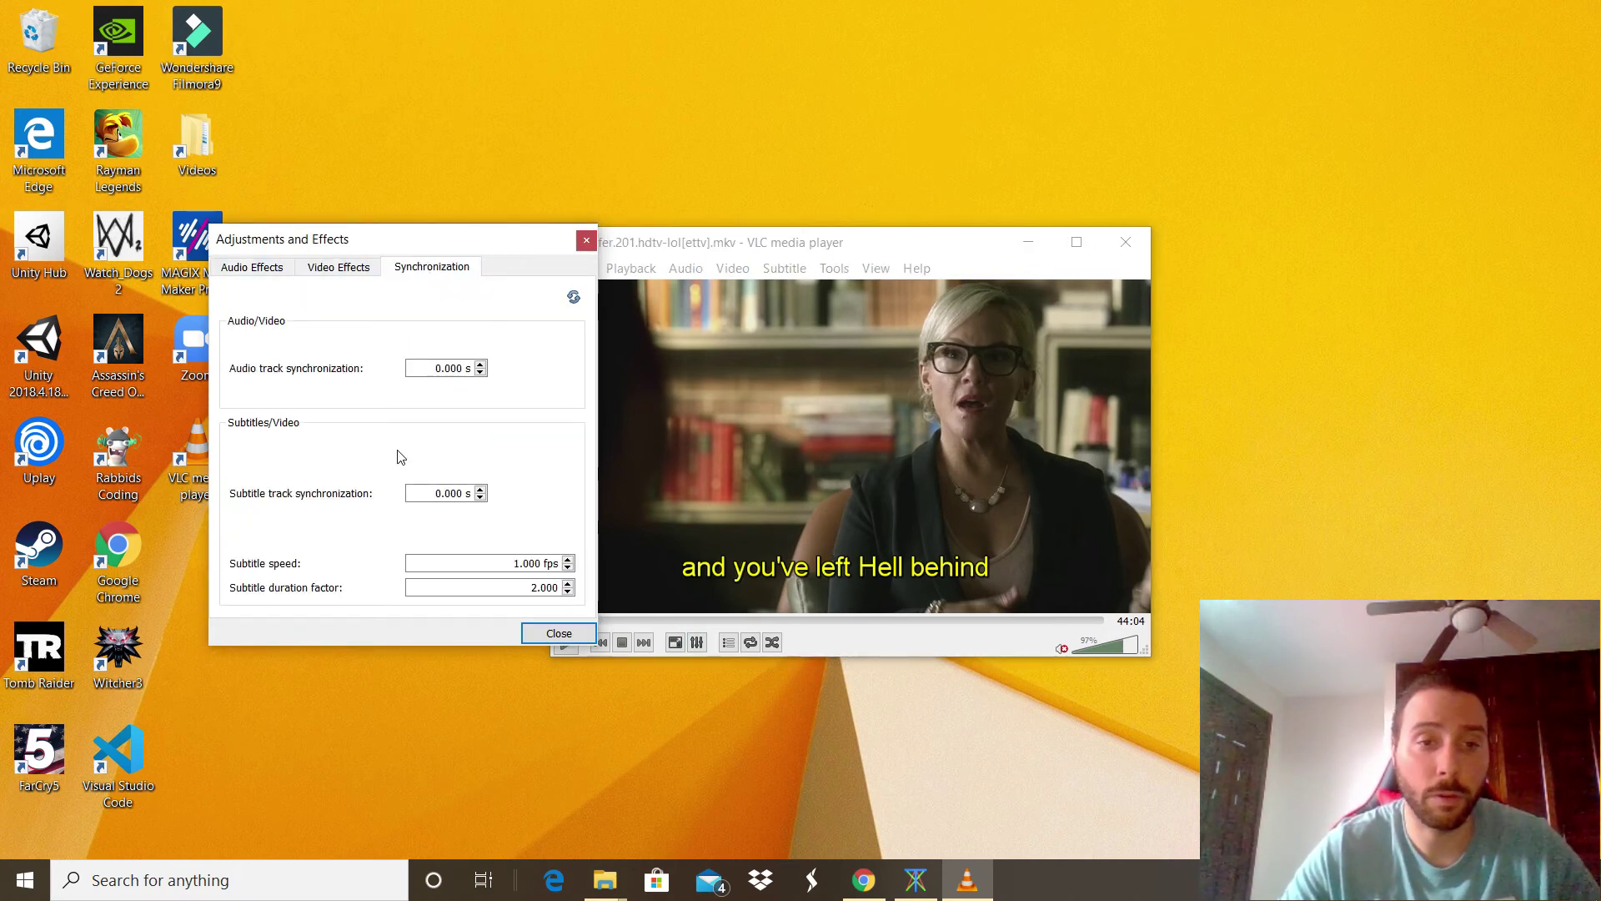
click(557, 634)
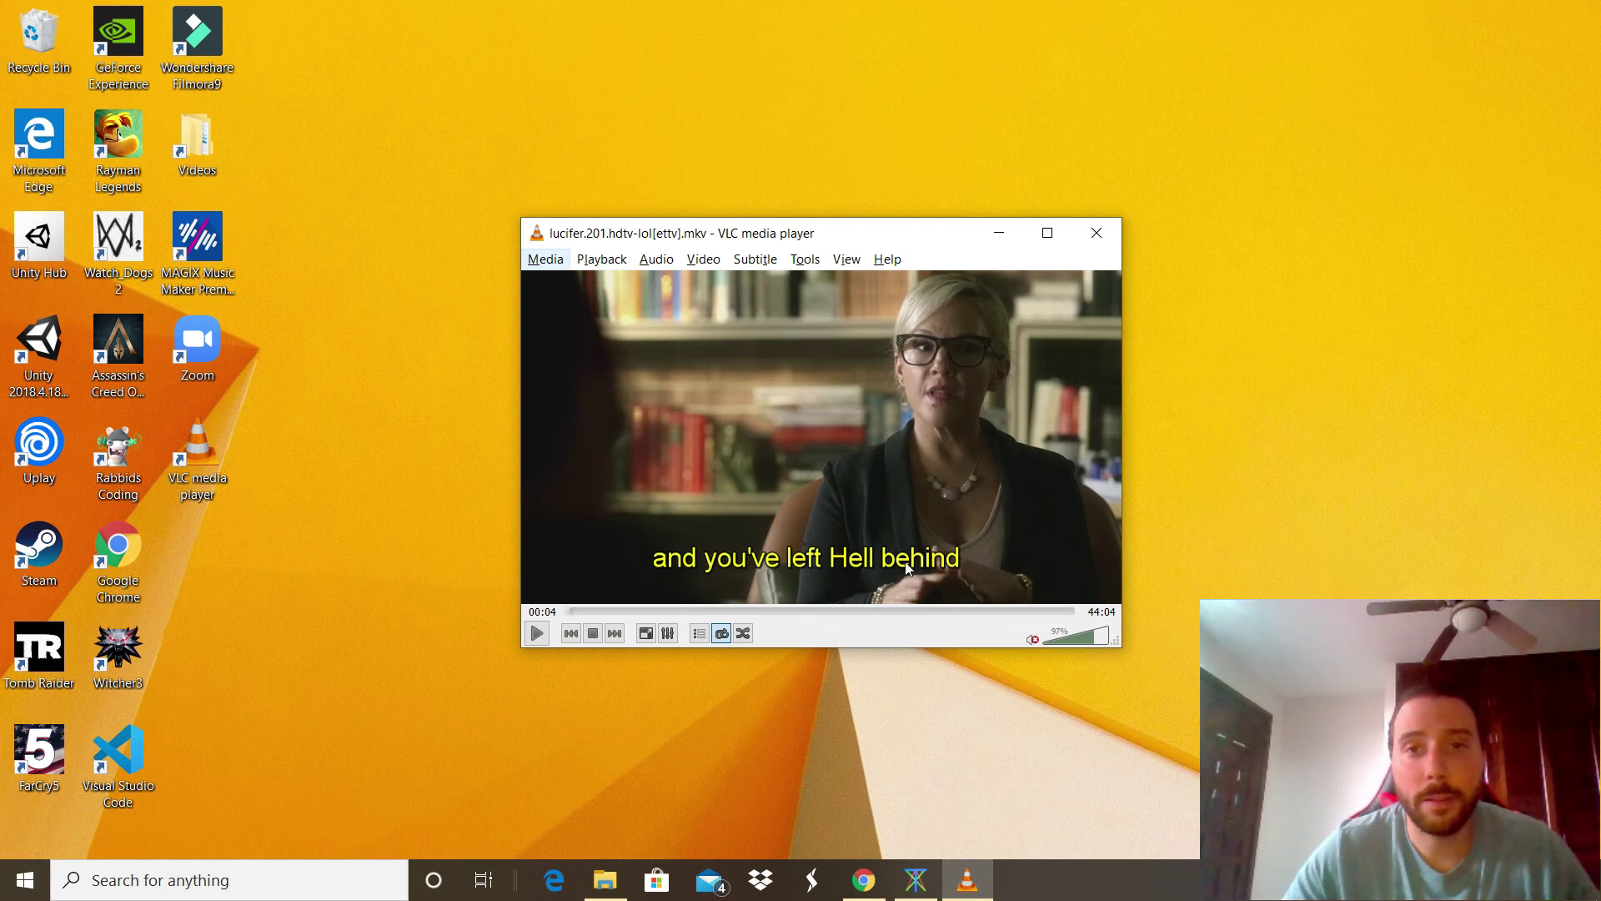
Restart VLC, briefly play lucifer.201.hdtv-lol[ettv] from the Example folder to check for subtitles, and close the player
click(1095, 234)
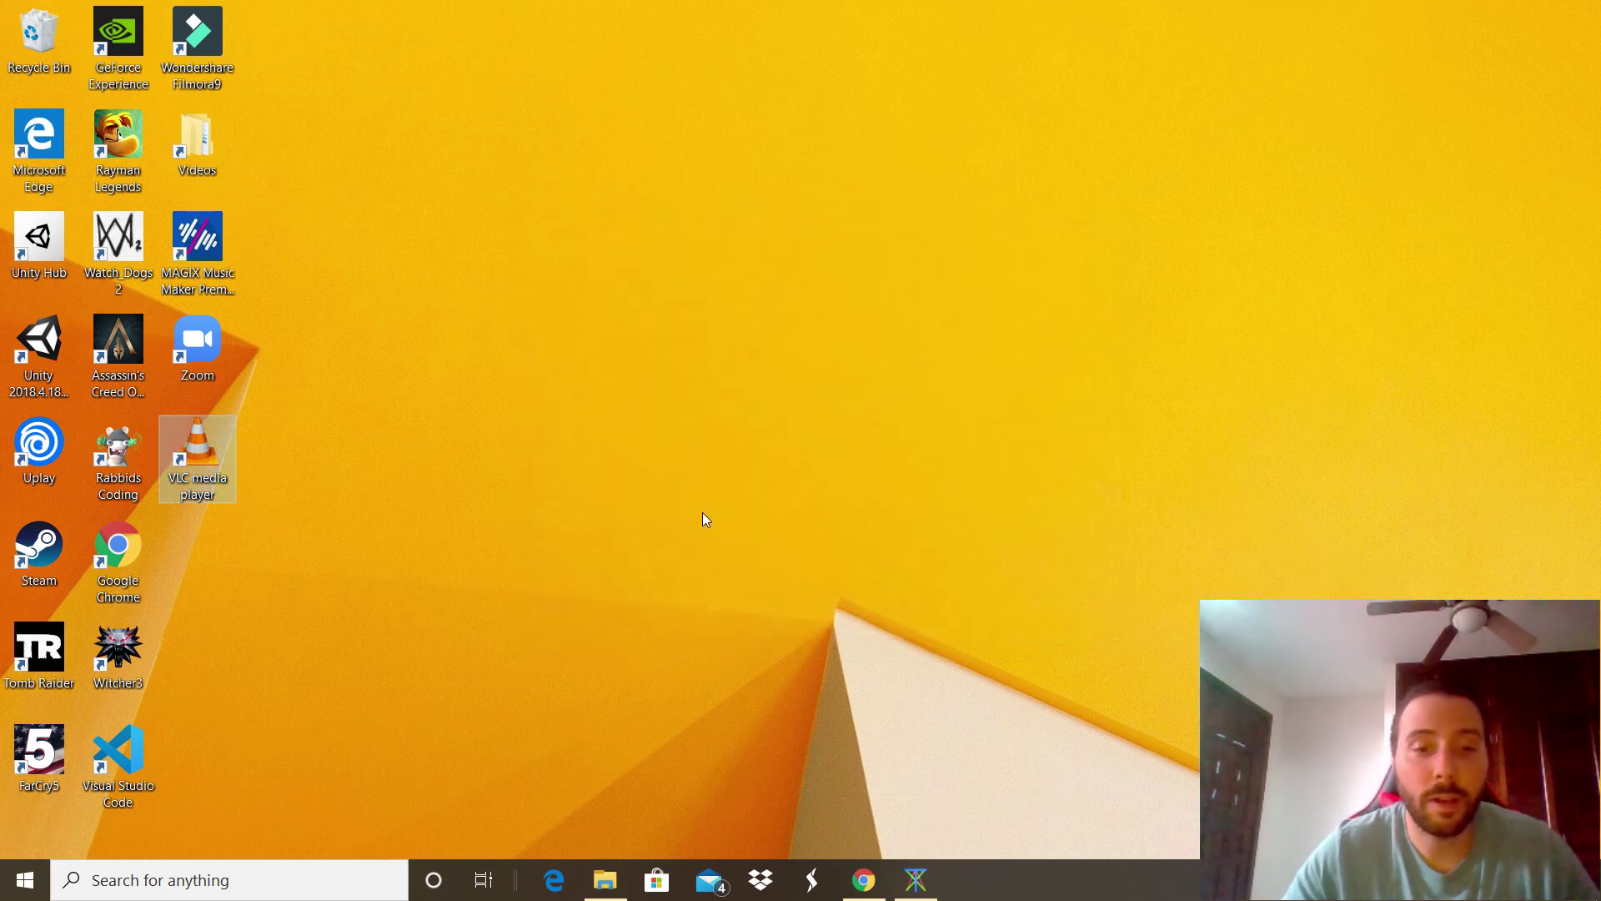
click(606, 882)
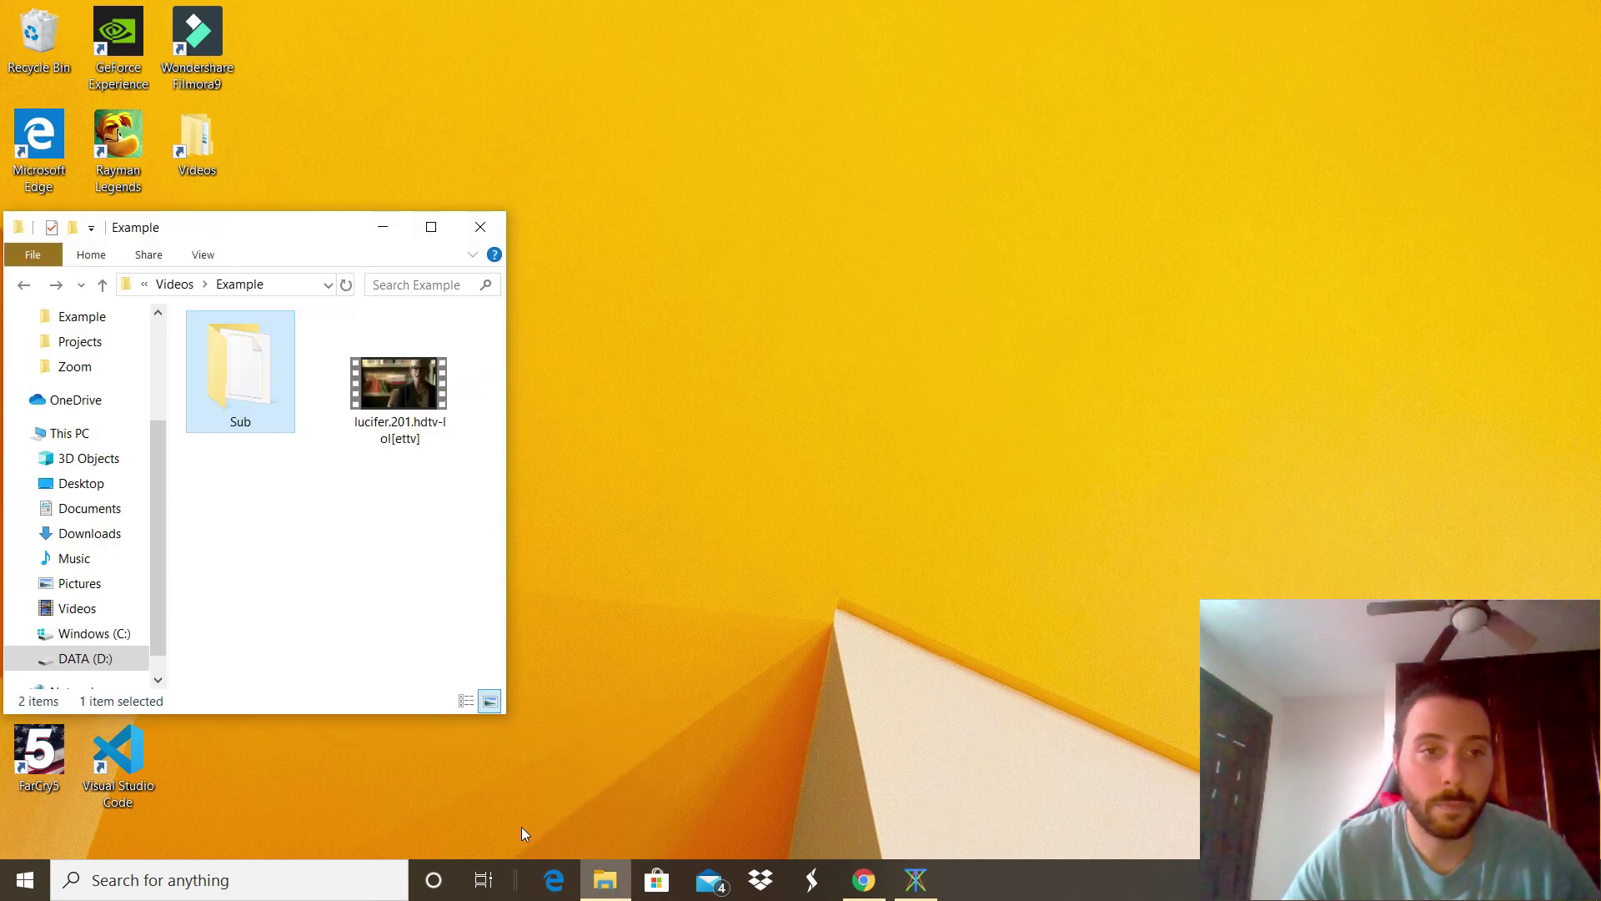
drag(189, 229, 214, 194)
click(192, 454)
double_click(193, 457)
drag(390, 357, 560, 404)
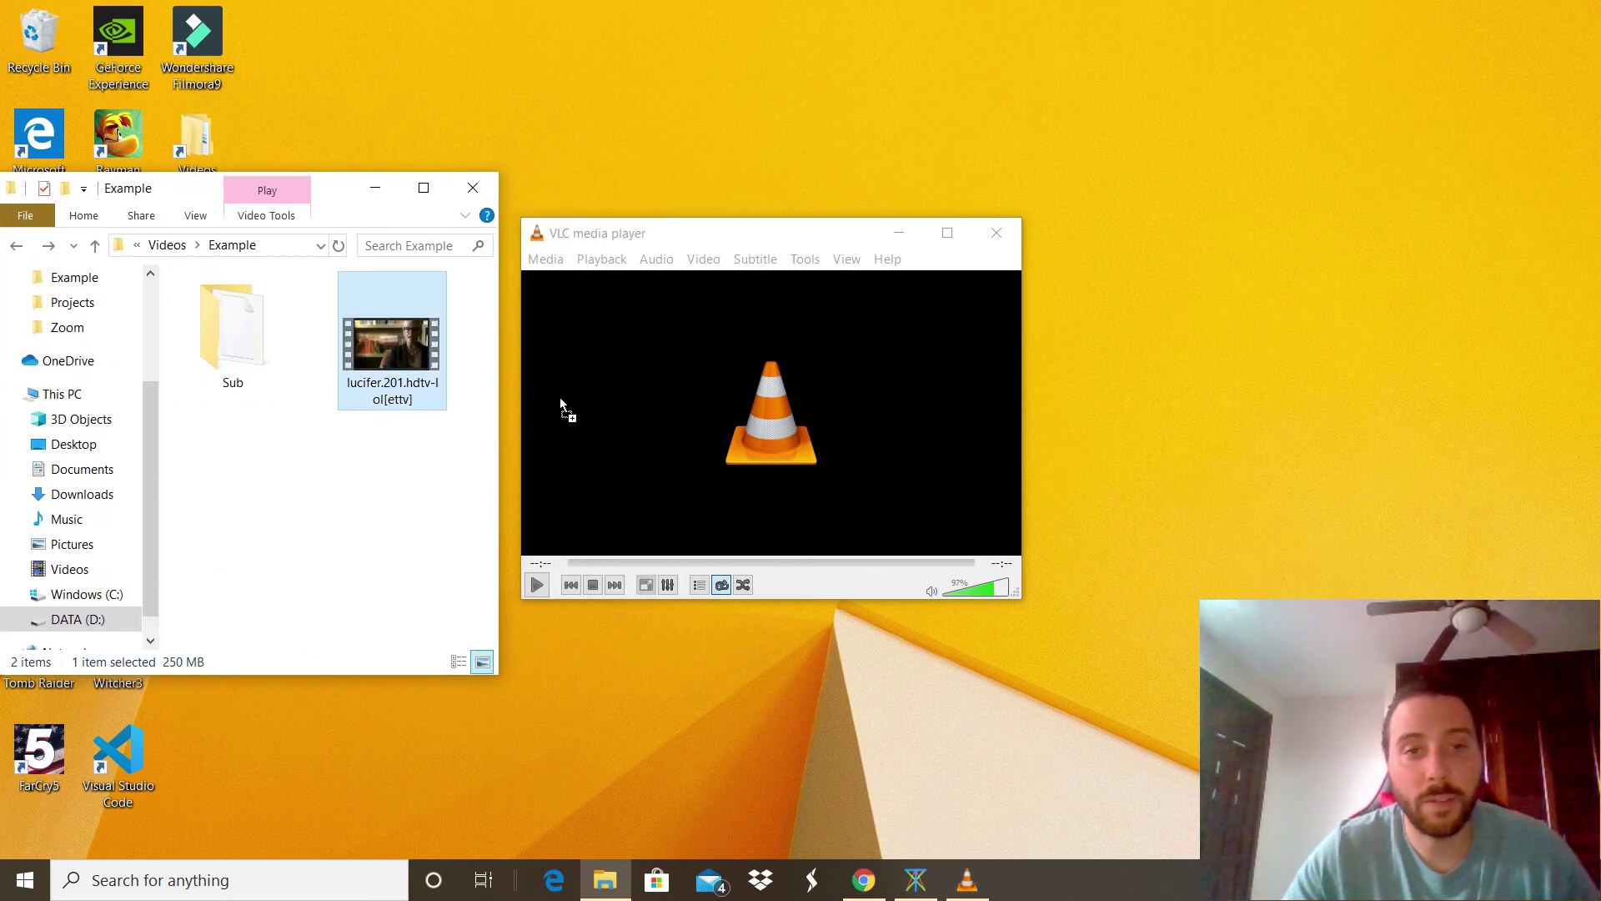
drag(795, 398, 795, 399)
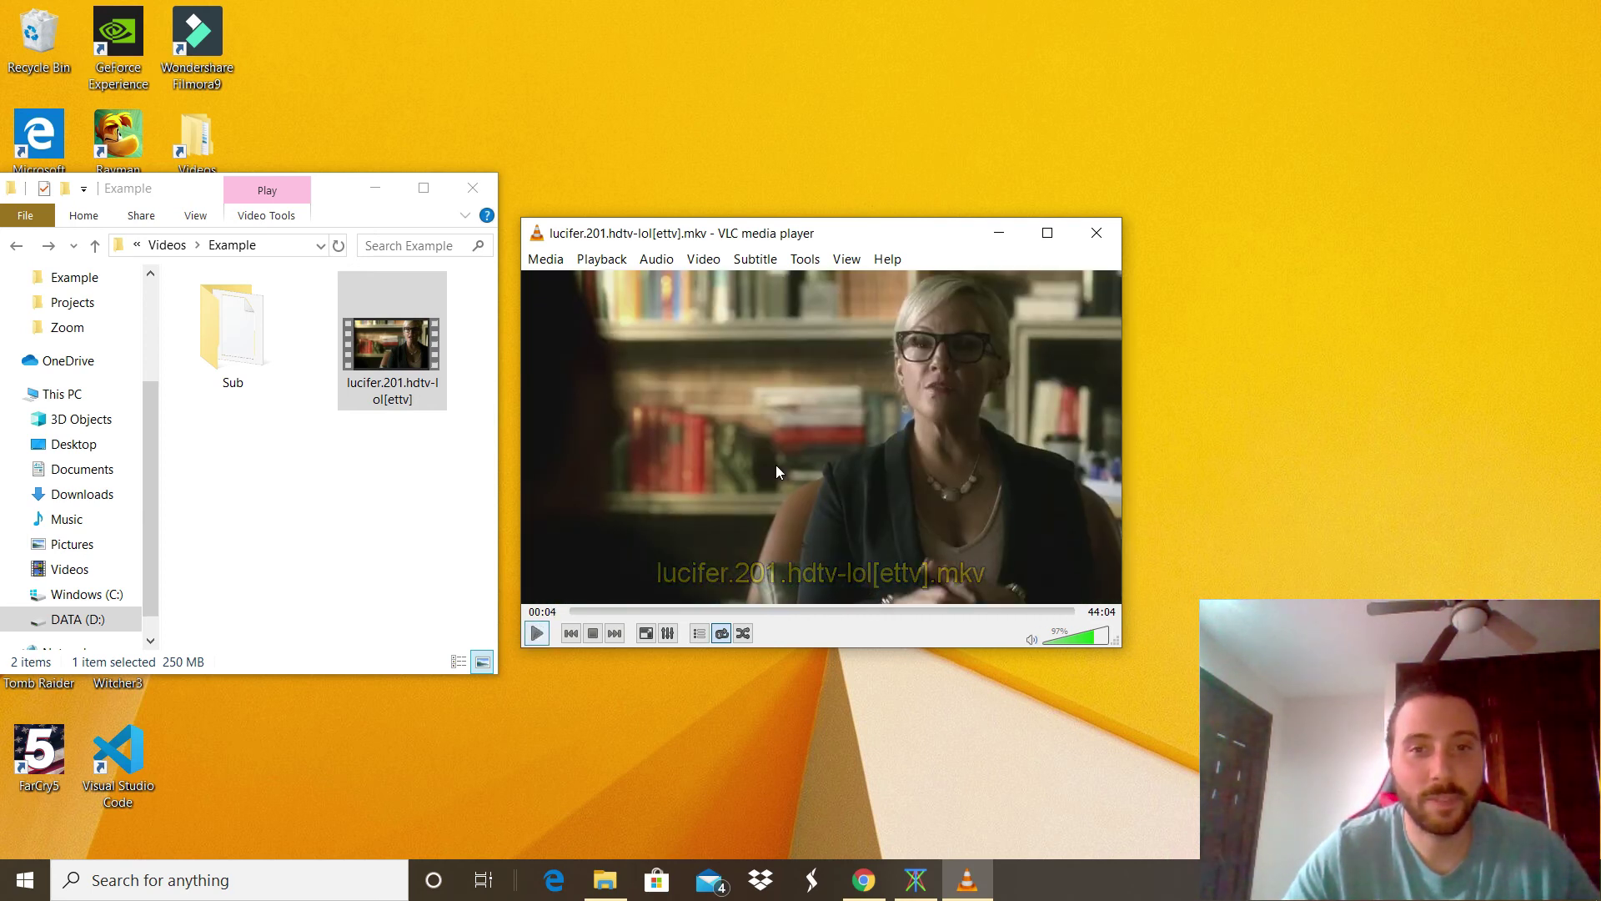
key(space)
key(alt+Tab)
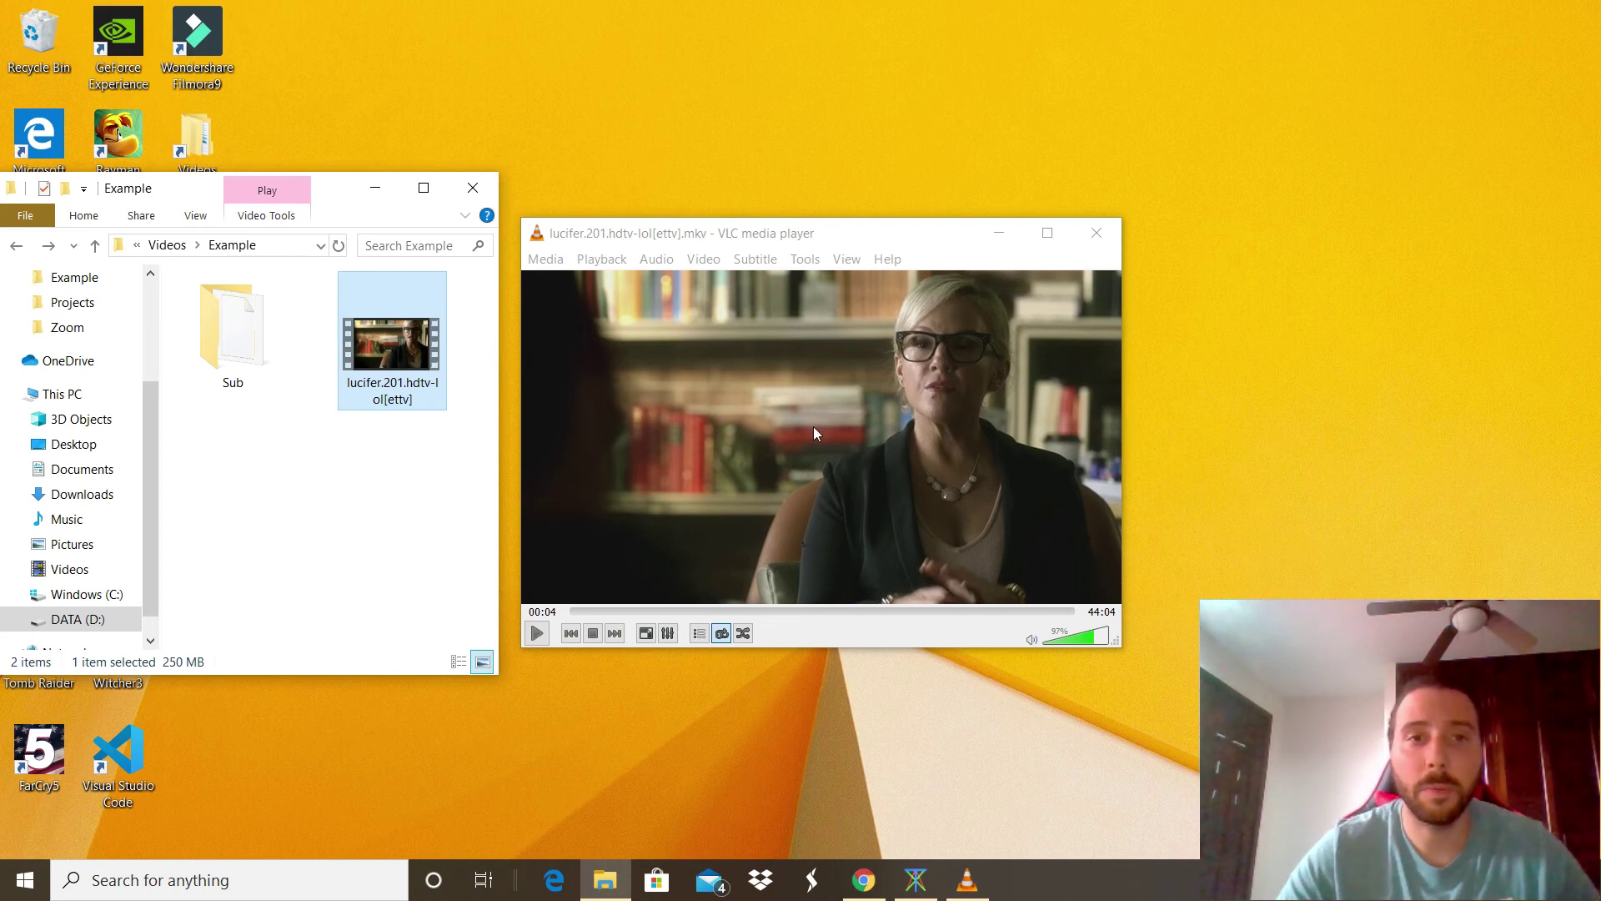
click(1094, 238)
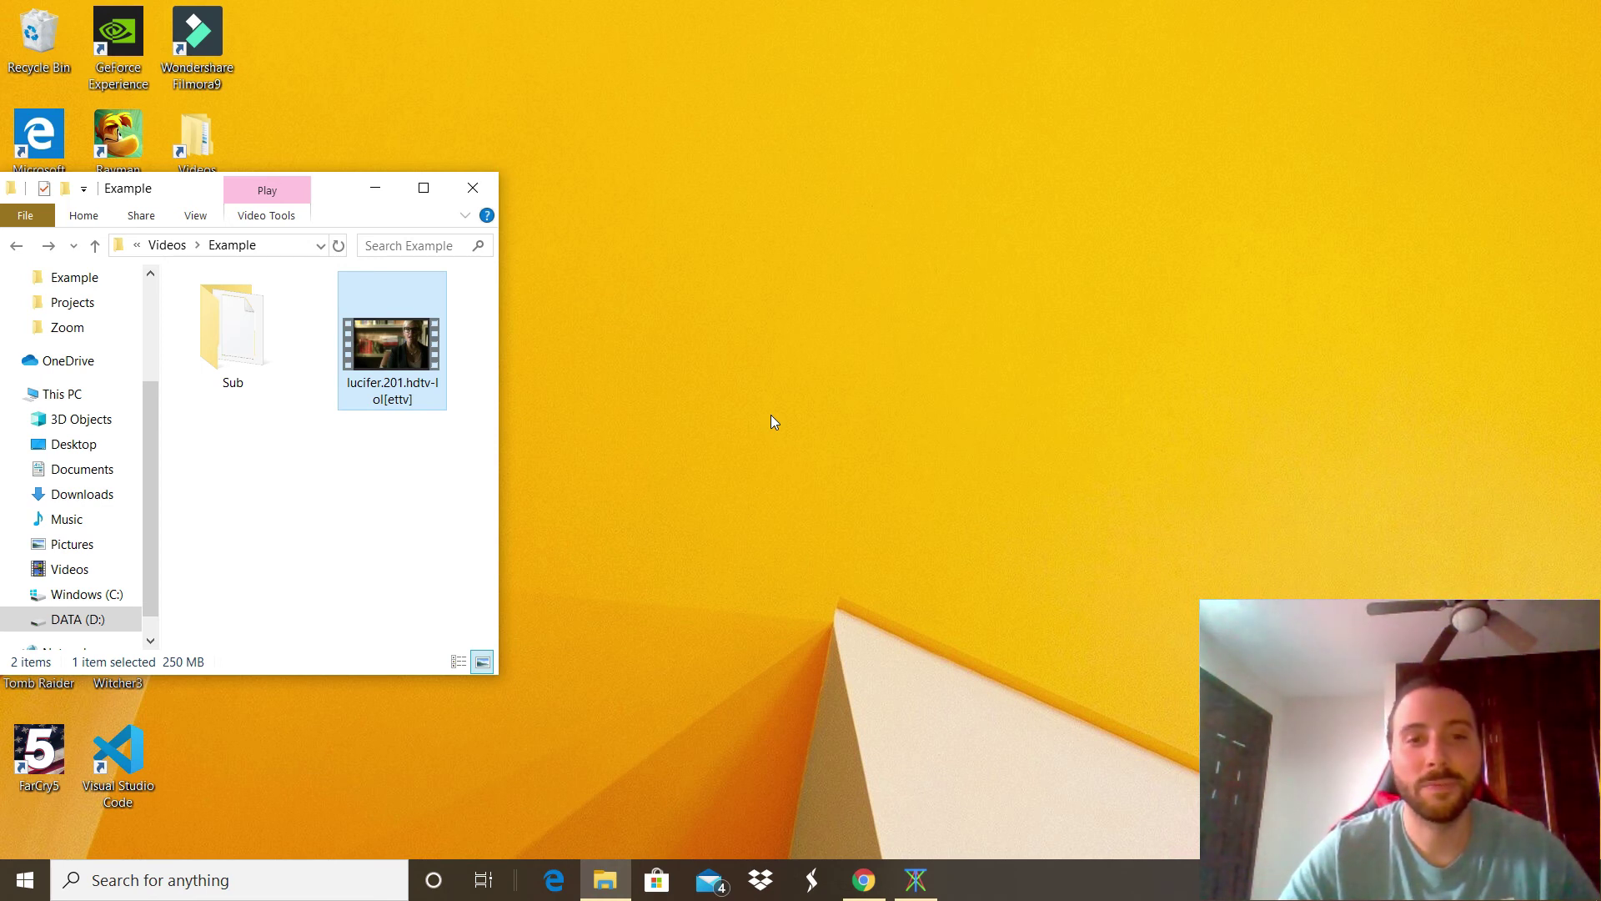
Move the subtitle file lucifer.201.hdtv-lol[ettv]-eng.srt from the Sub folder into the Example folder beside the video
key(Left)
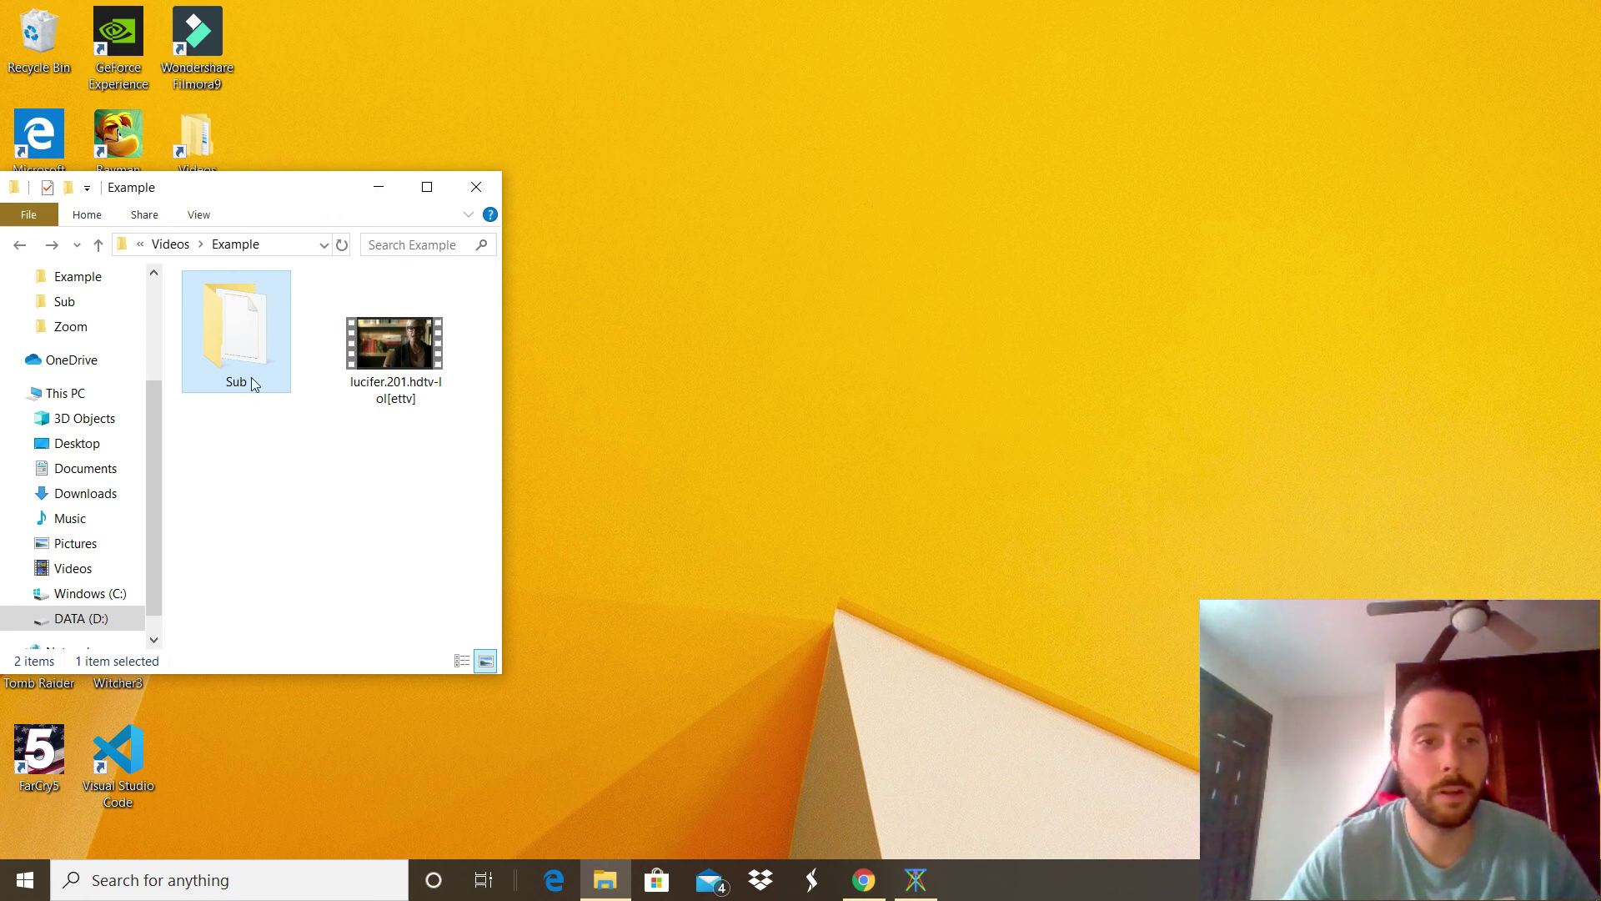
double_click(229, 358)
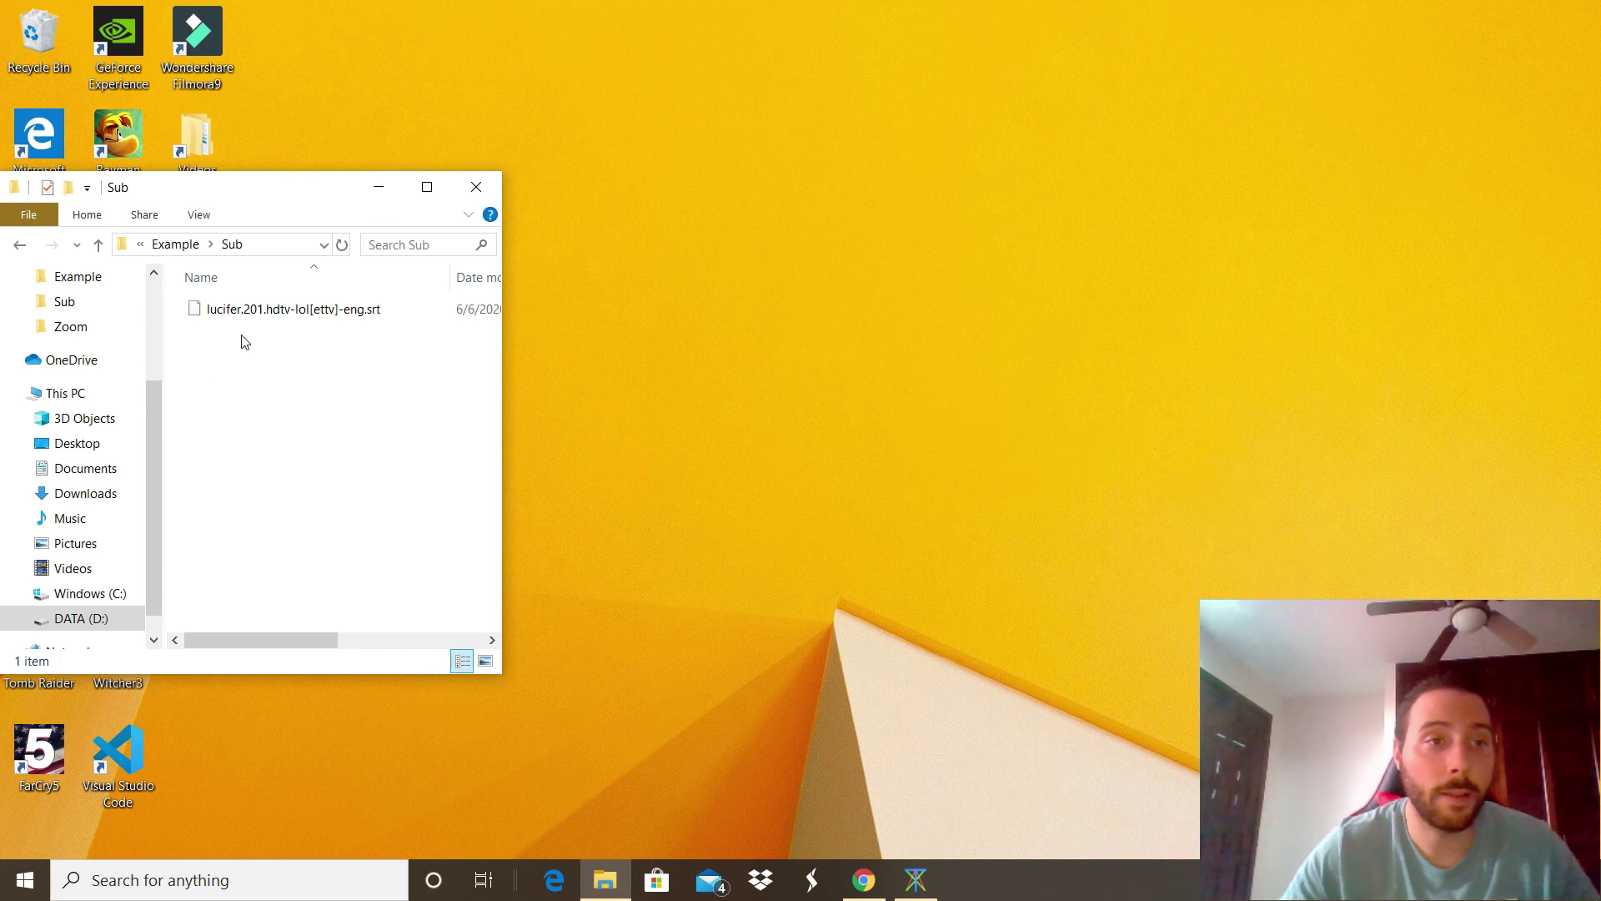
click(258, 311)
right_click(260, 315)
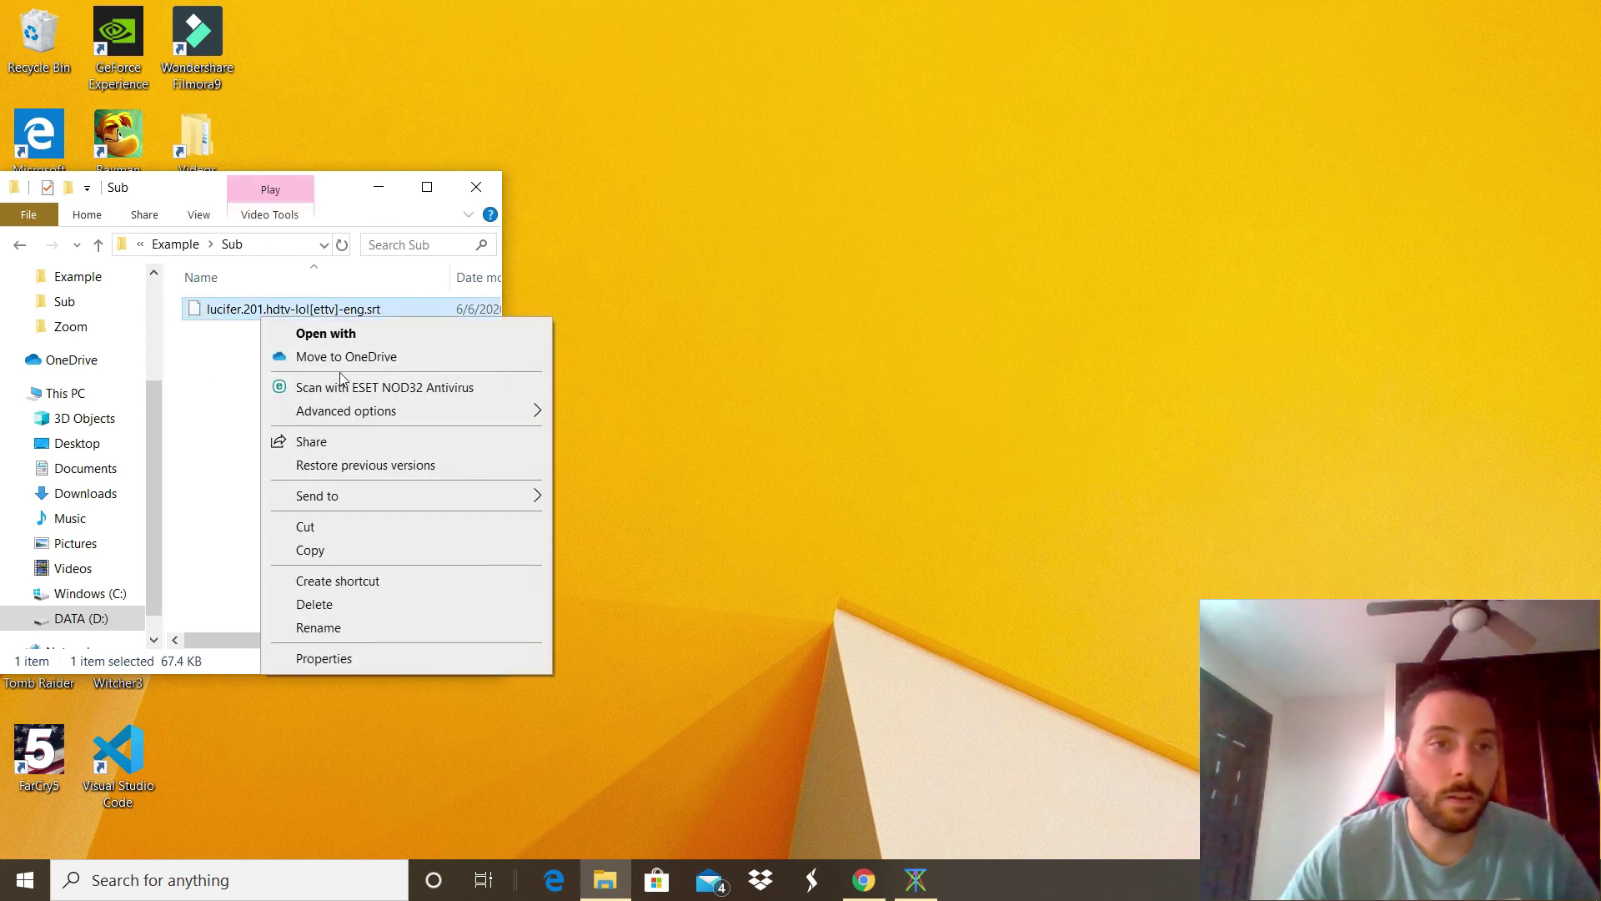
click(327, 531)
click(15, 244)
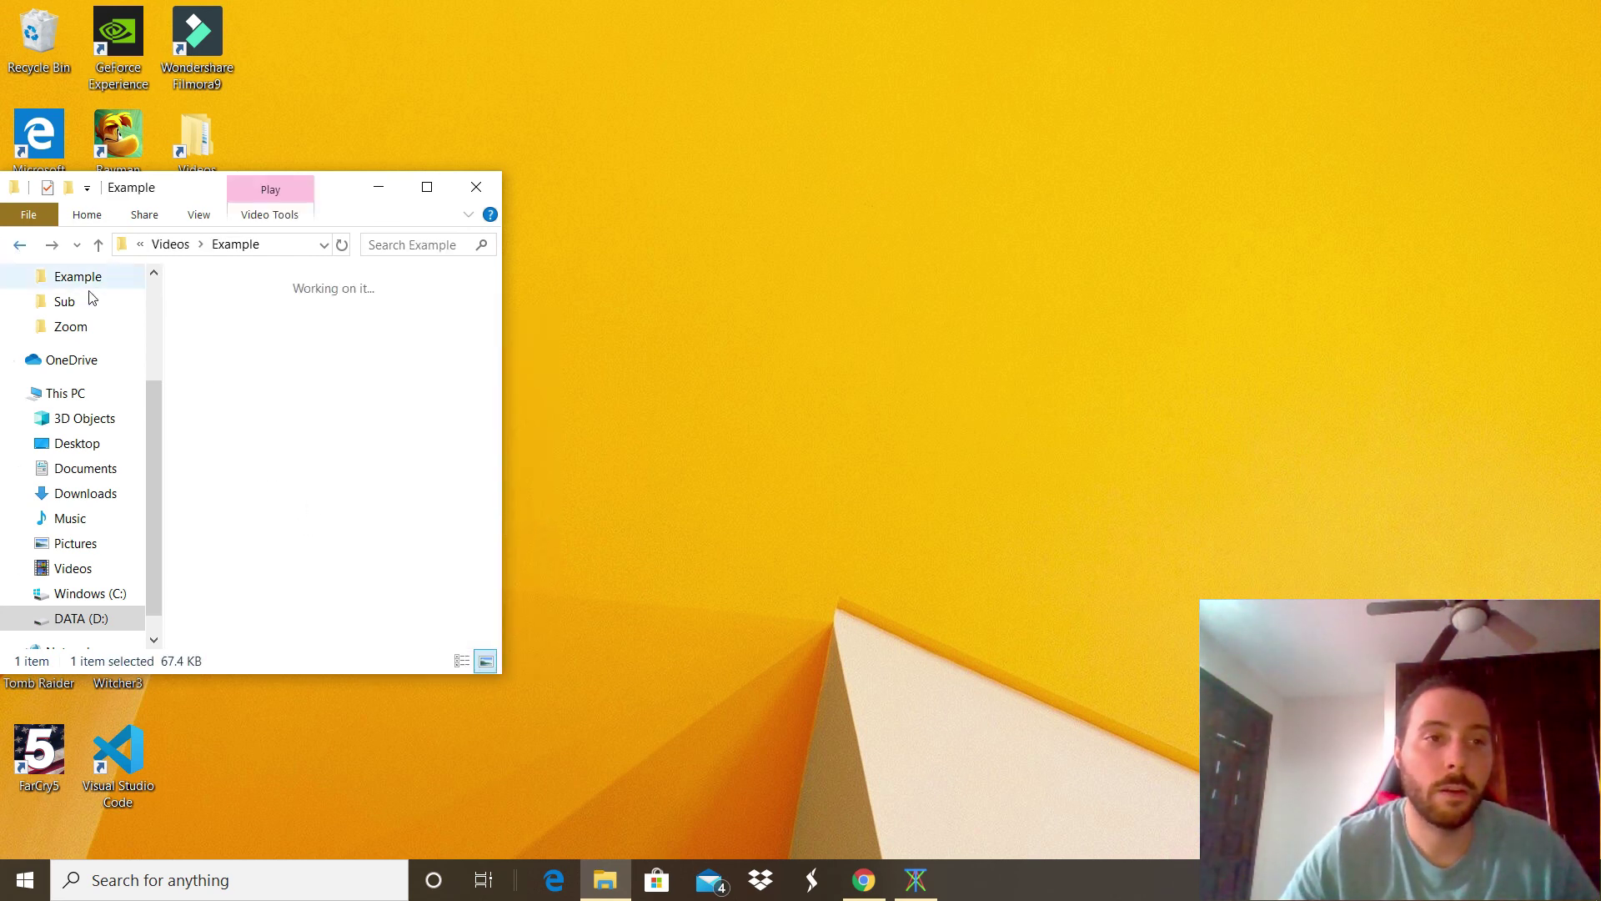
right_click(307, 466)
click(397, 614)
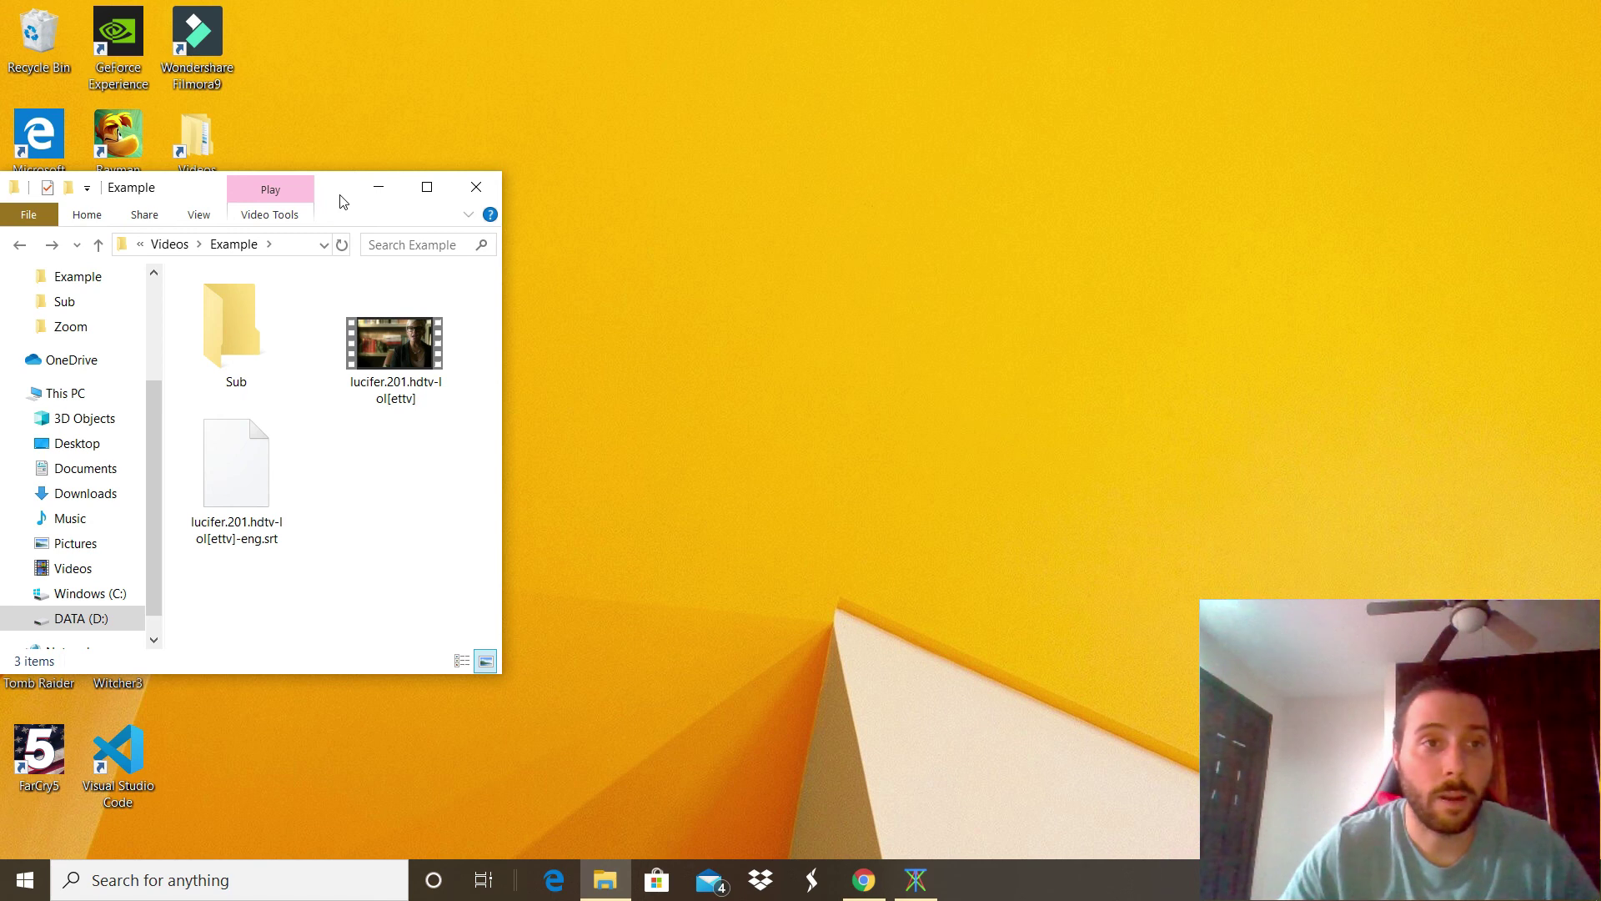
Reopen VLC beside the folder window, play lucifer.201.hdtv-lol[ettv] from the Example folder, and pause it at 00:02
drag(338, 196, 717, 145)
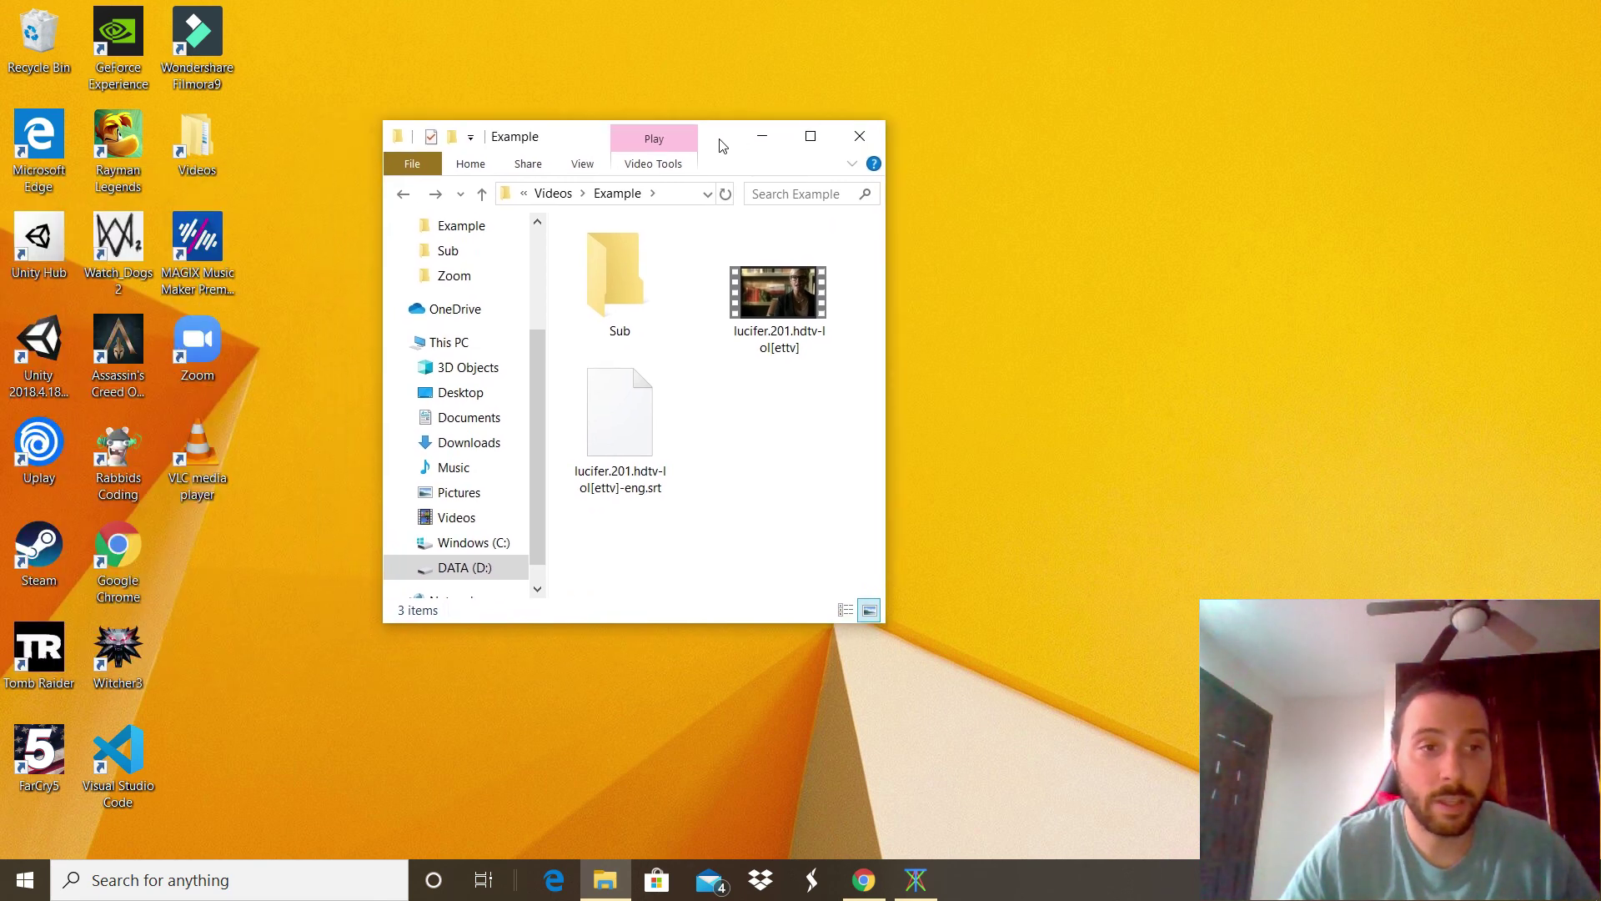
click(196, 466)
double_click(193, 463)
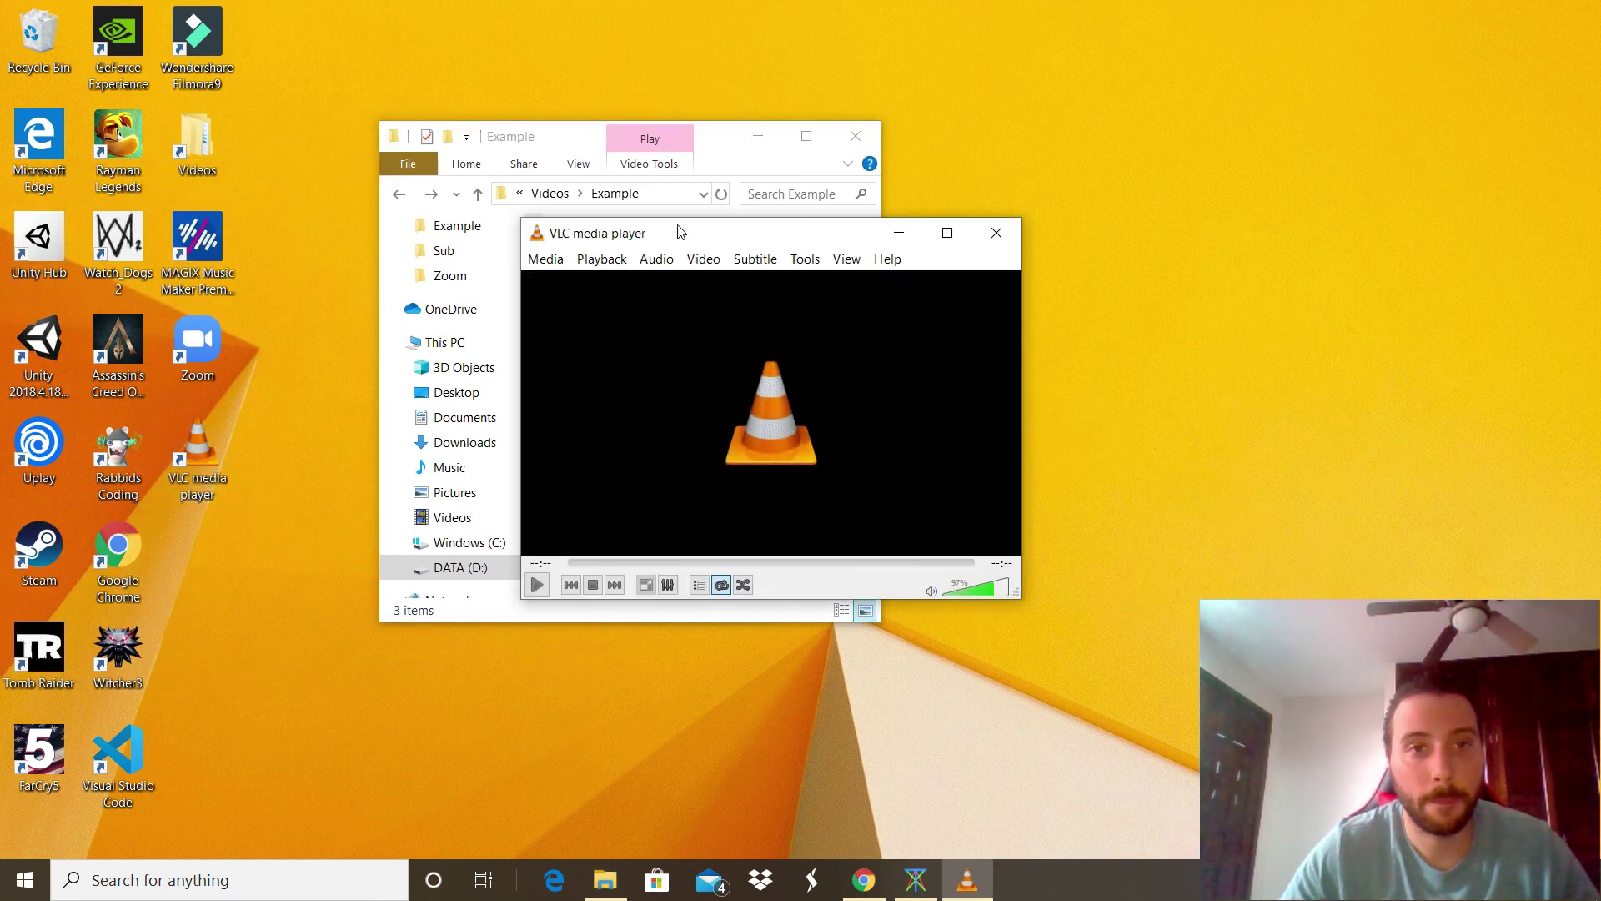
drag(679, 240, 1196, 126)
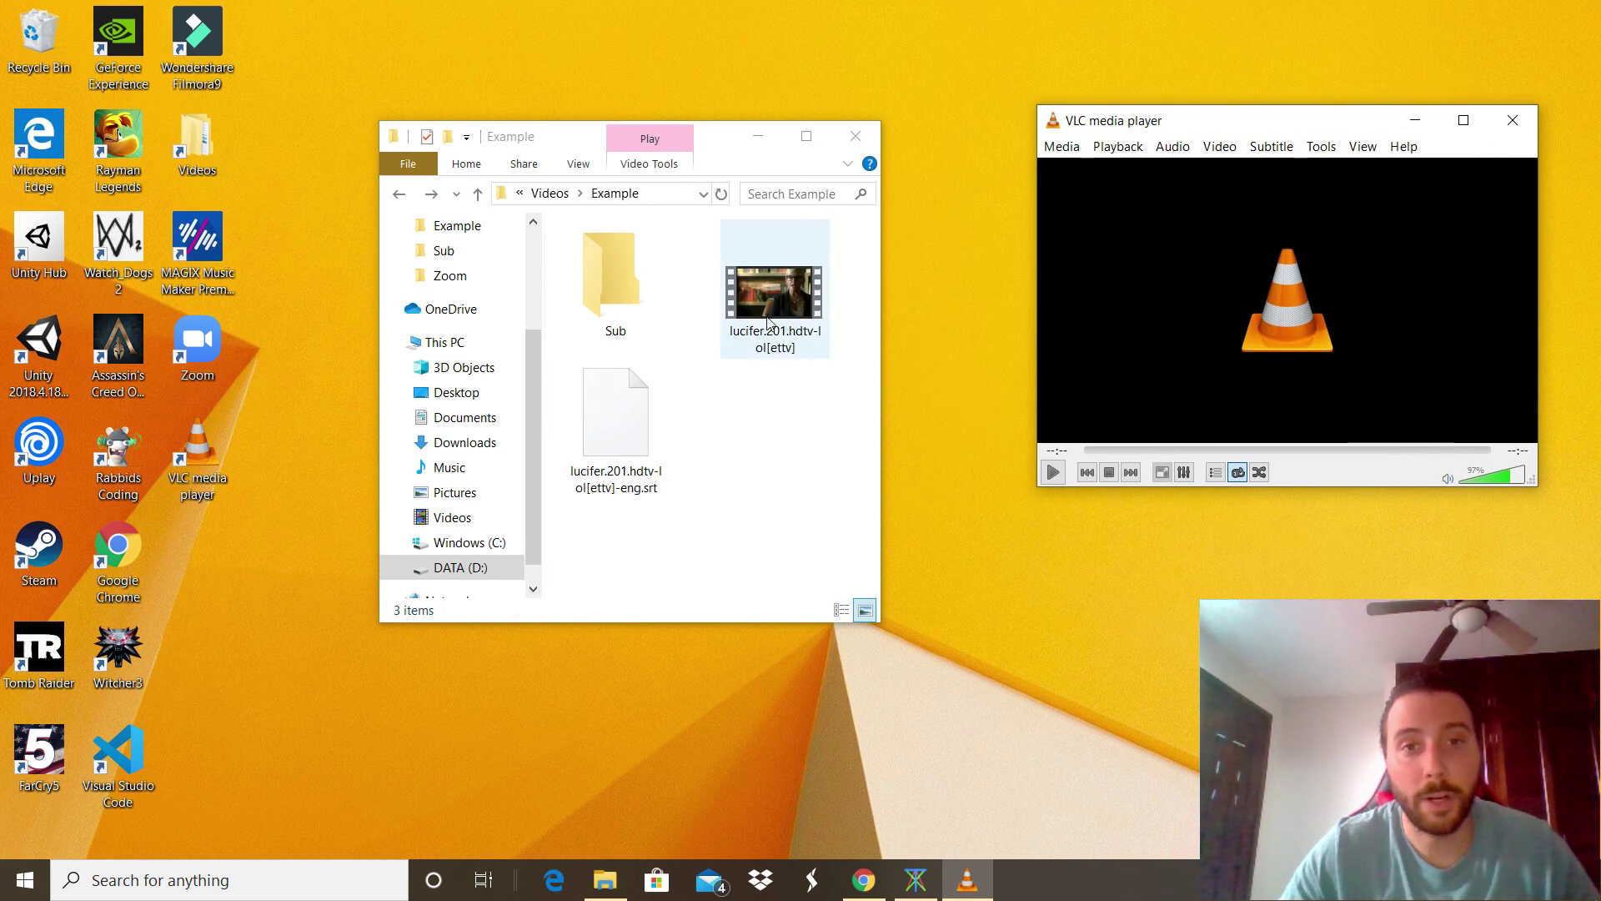
click(782, 284)
drag(782, 284, 1246, 293)
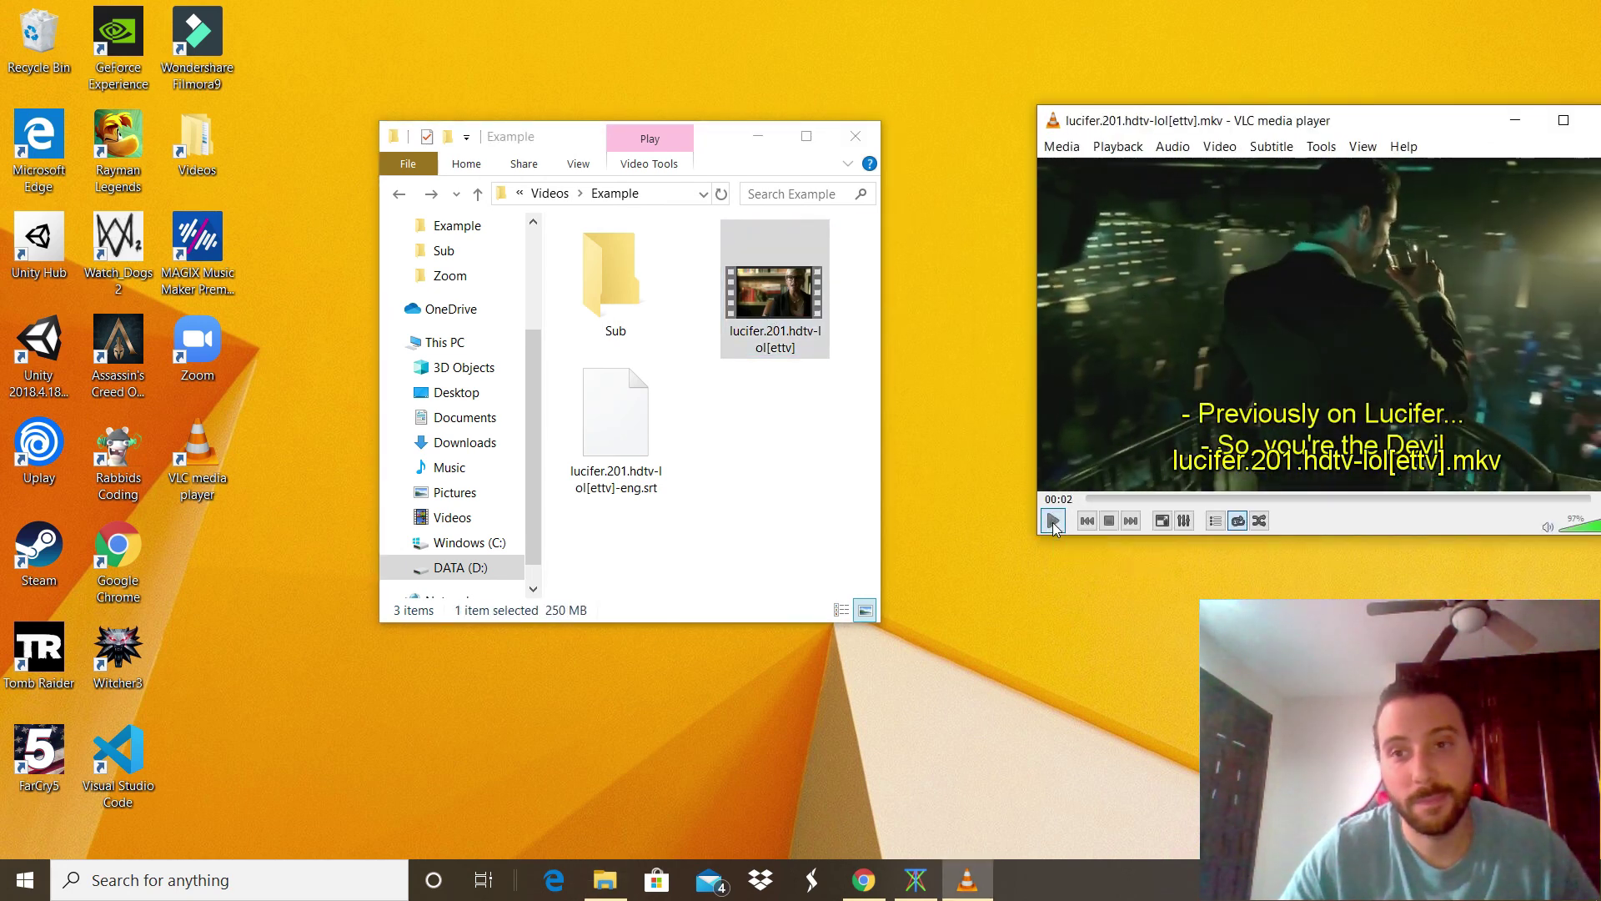
click(1052, 520)
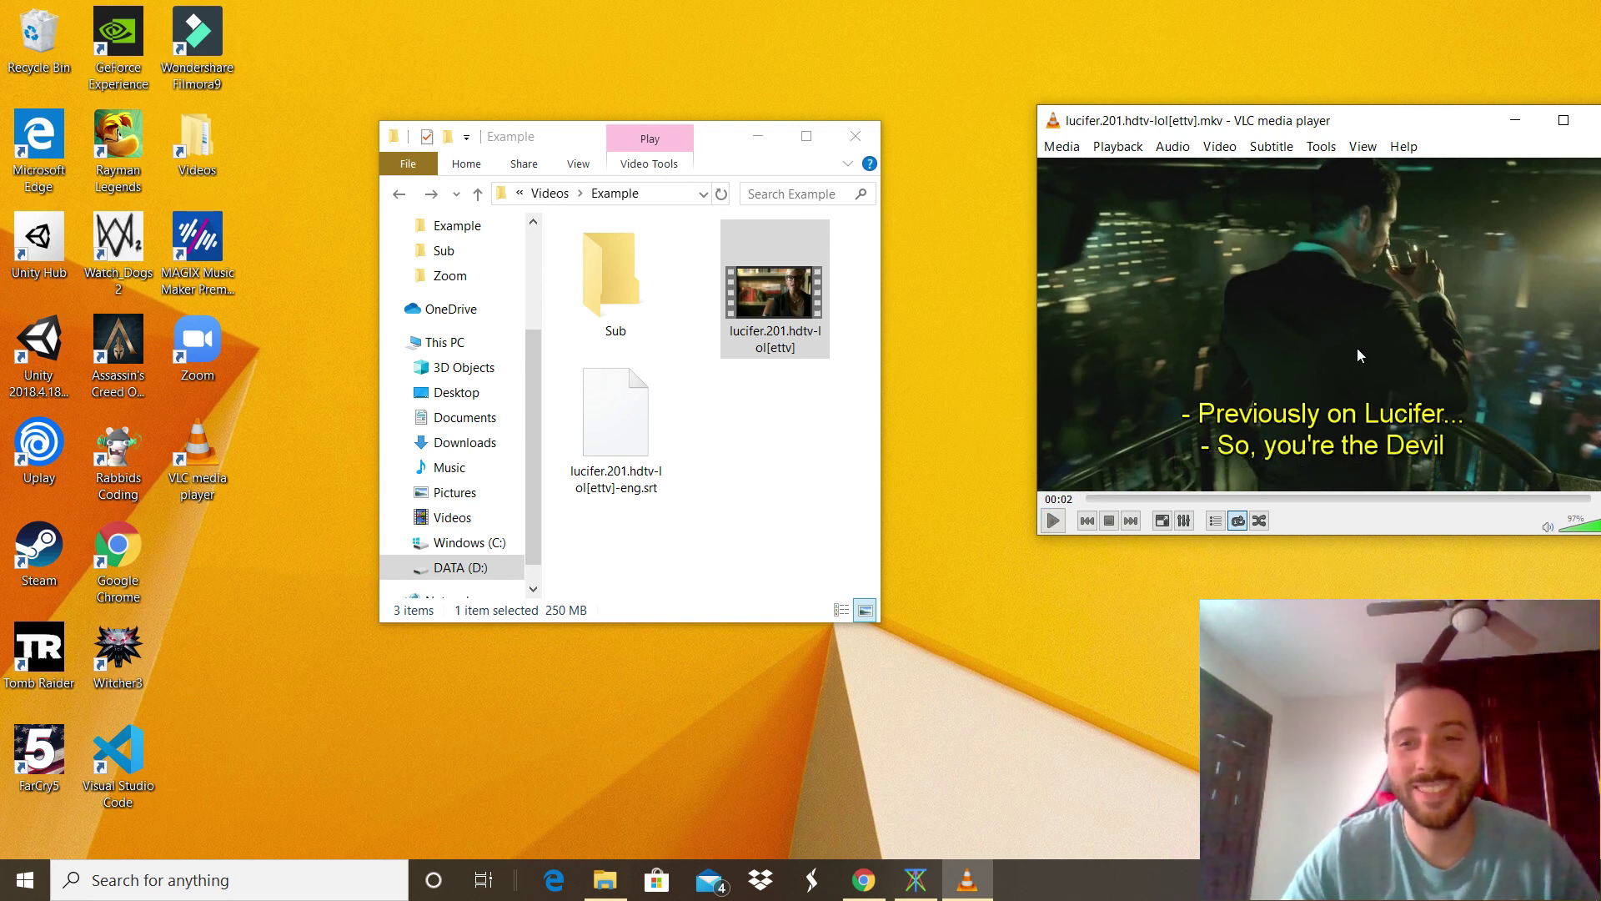
key(alt+Tab)
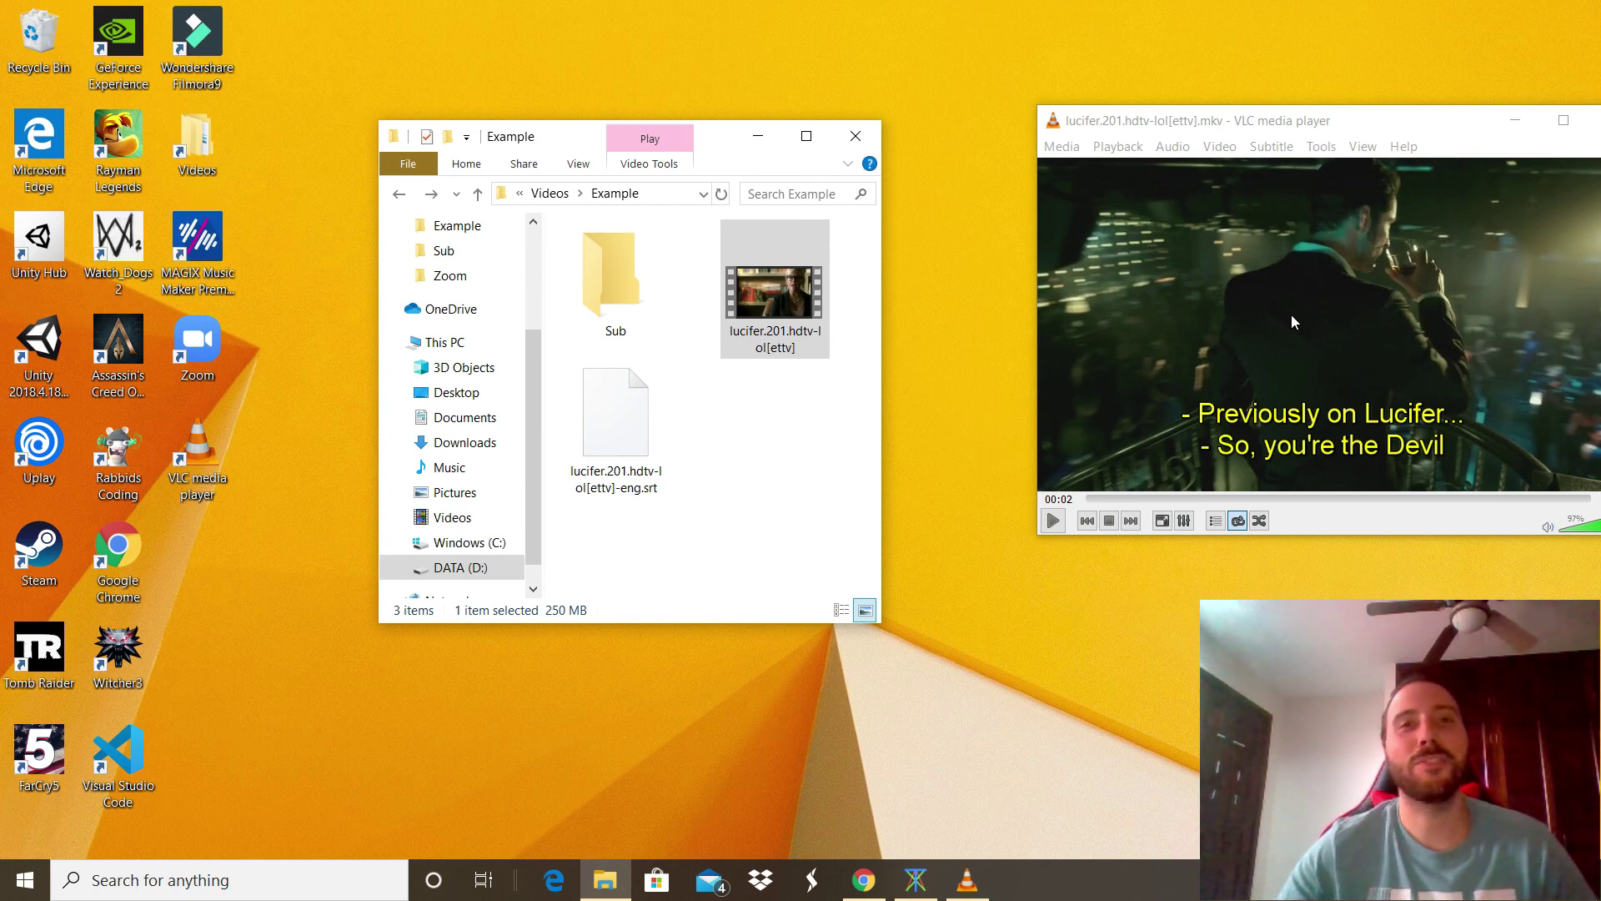